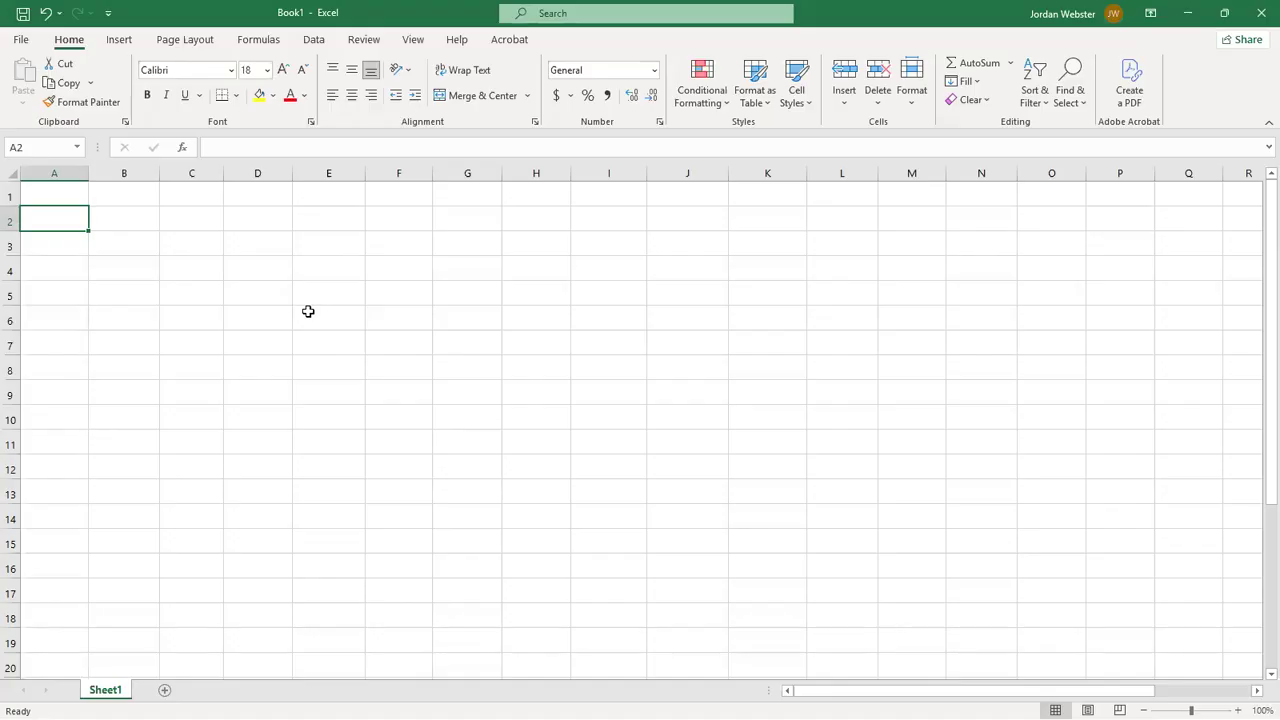
- Label the two matrices by entering A in cell A2 and B in cell D2
text(A)
key(Tab)
key(Tab)
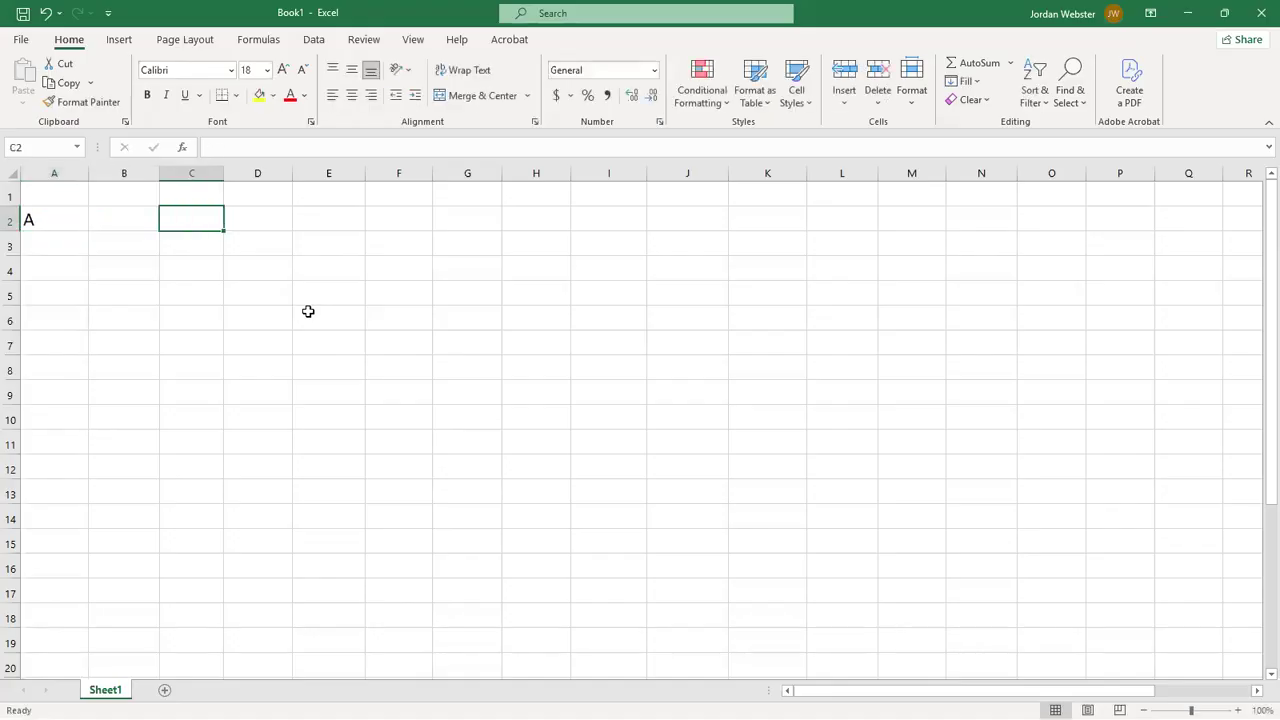
key(Tab)
text(B)
key(Return)
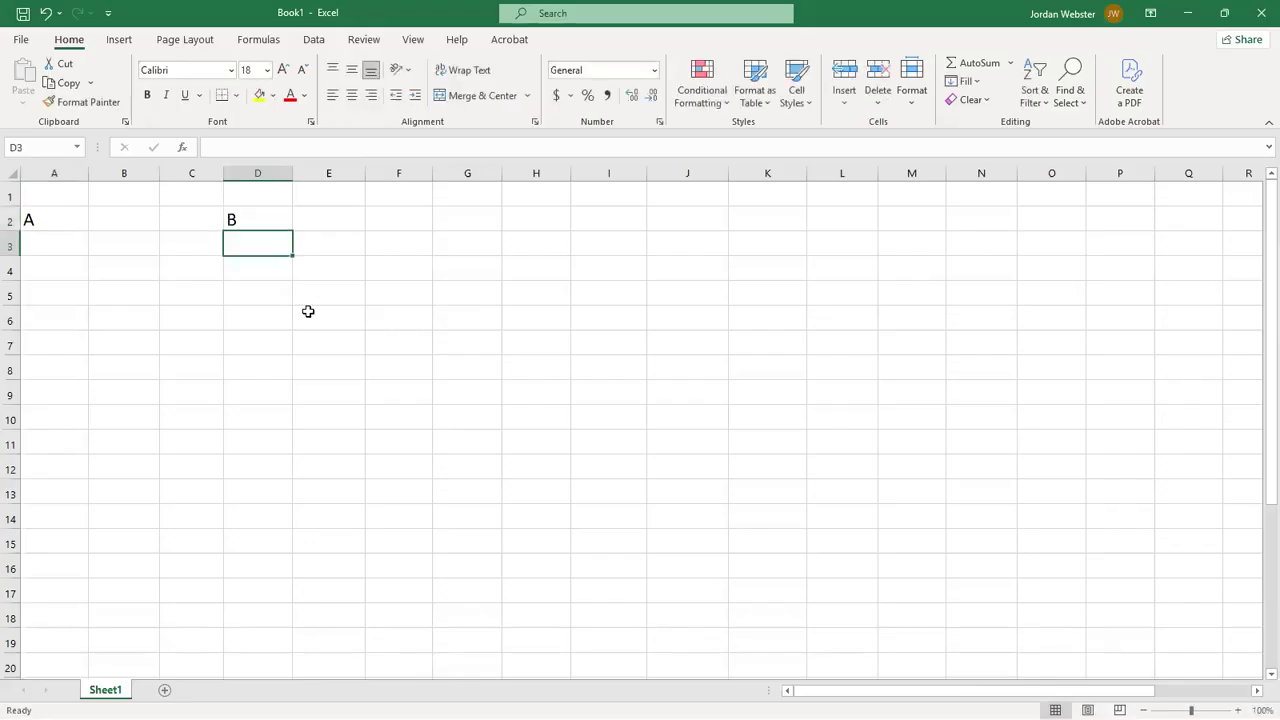
- Fill matrix A in A3:B4 with 1 and 7 in the first row and 2 and -6 in the second
key(Left)
key(Left)
key(Left)
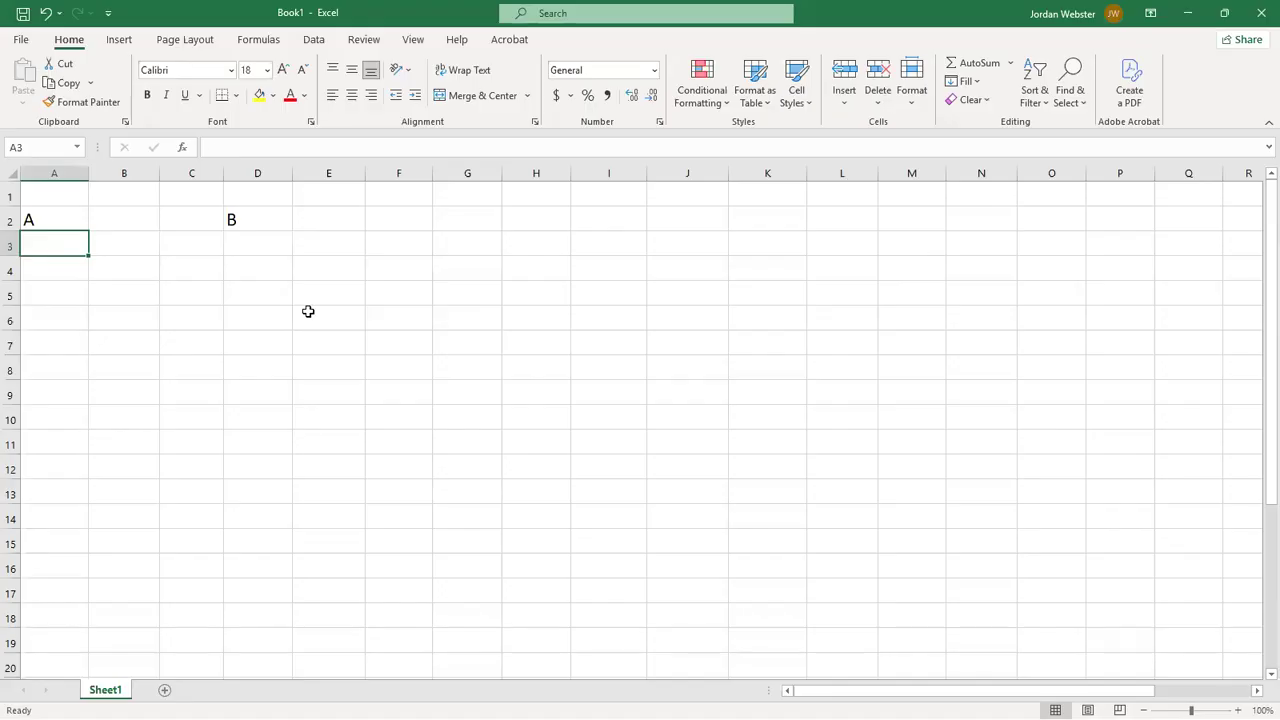
text(1)
key(Tab)
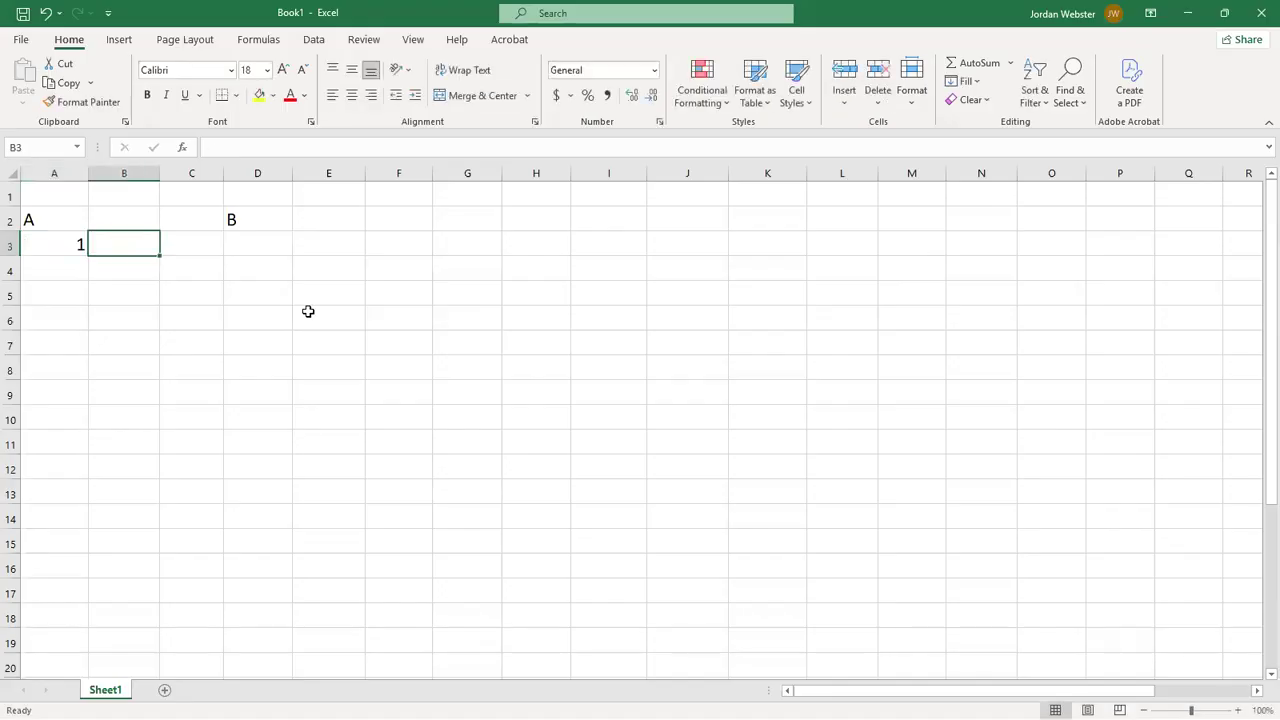
text(7)
key(Return)
key(Left)
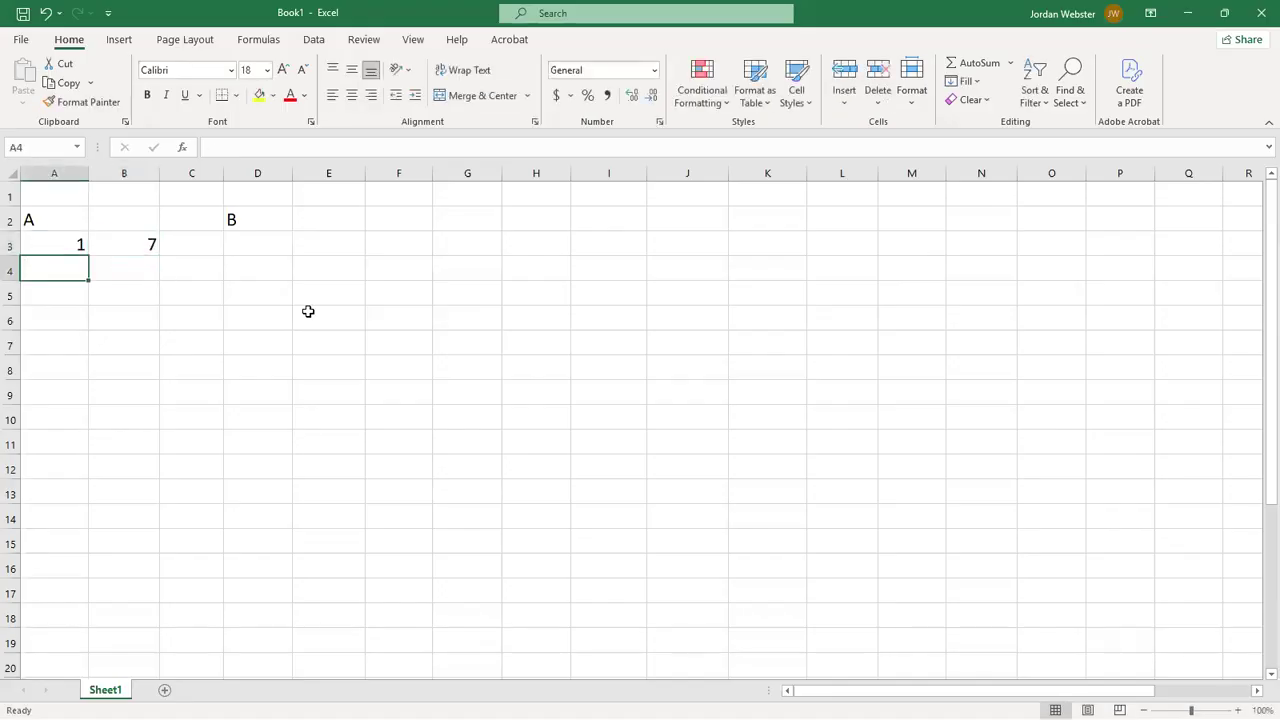
text(2)
key(Tab)
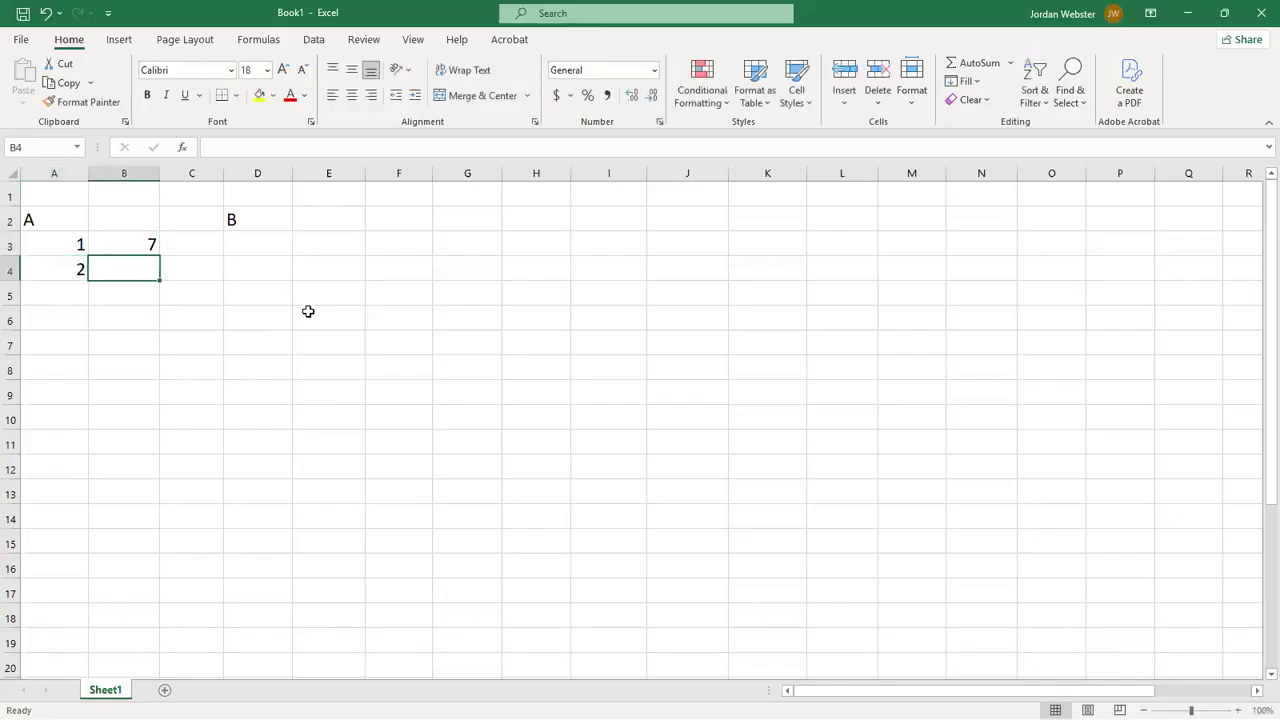
text(-6)
key(Tab)
key(Tab)
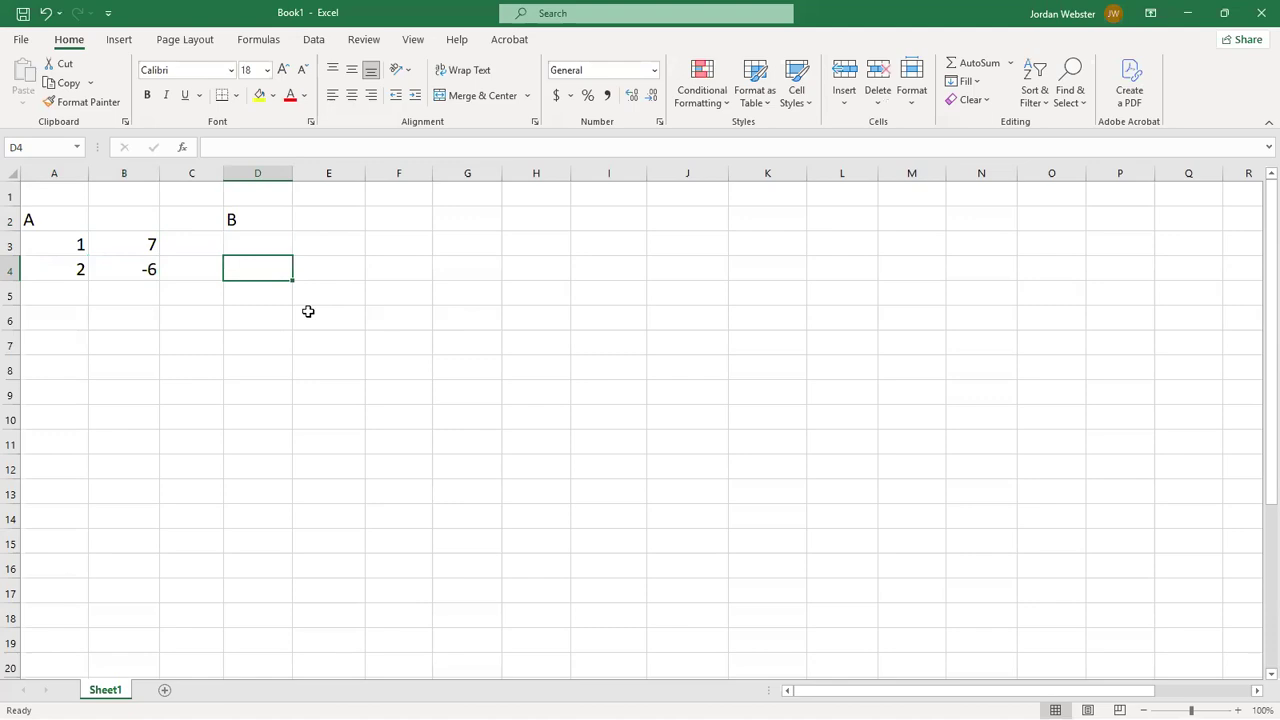
- Fill matrix B in D3:E4 with 2 and 0 in the first row and -8 and 1 in the second
key(Up)
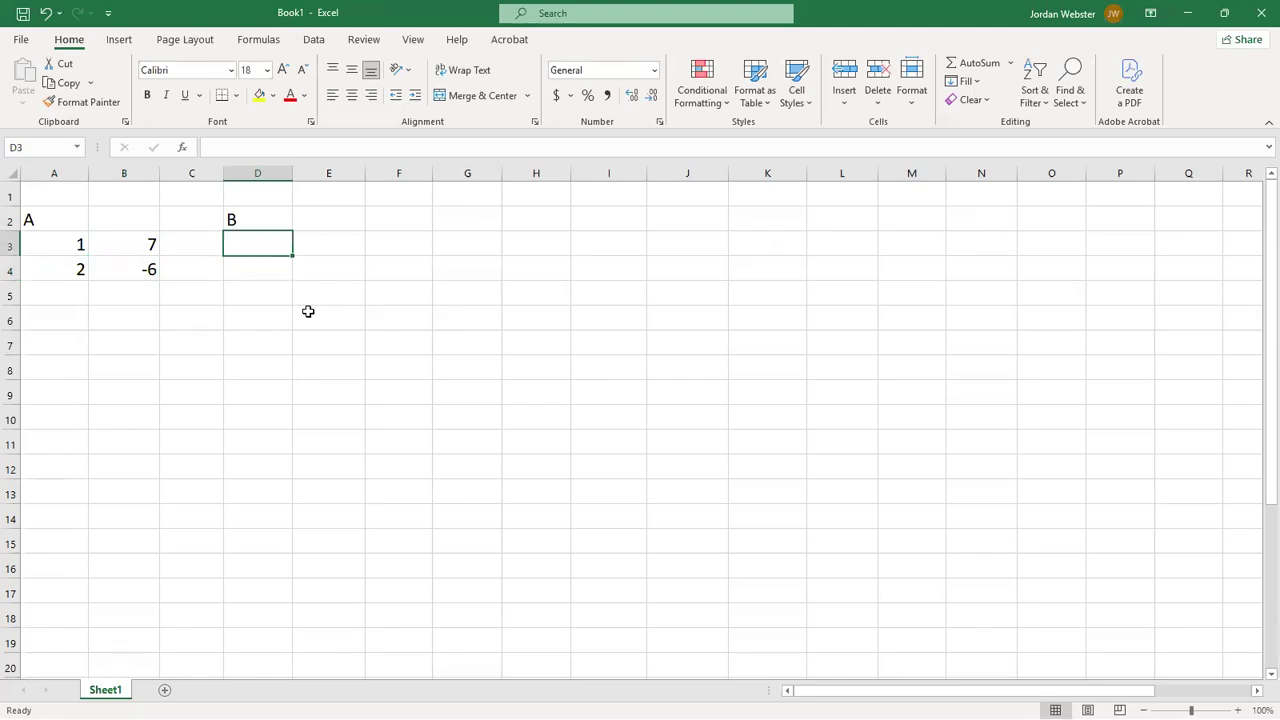
text(2)
key(Tab)
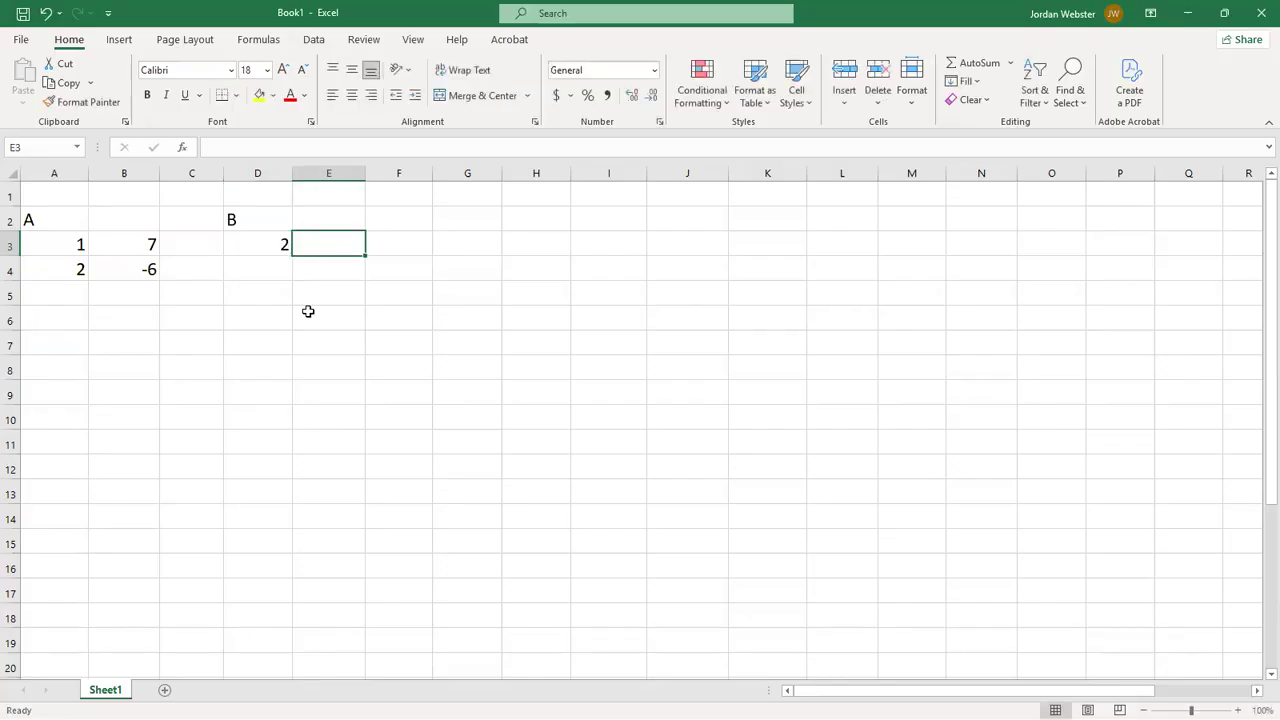
text(0)
key(Return)
key(Left)
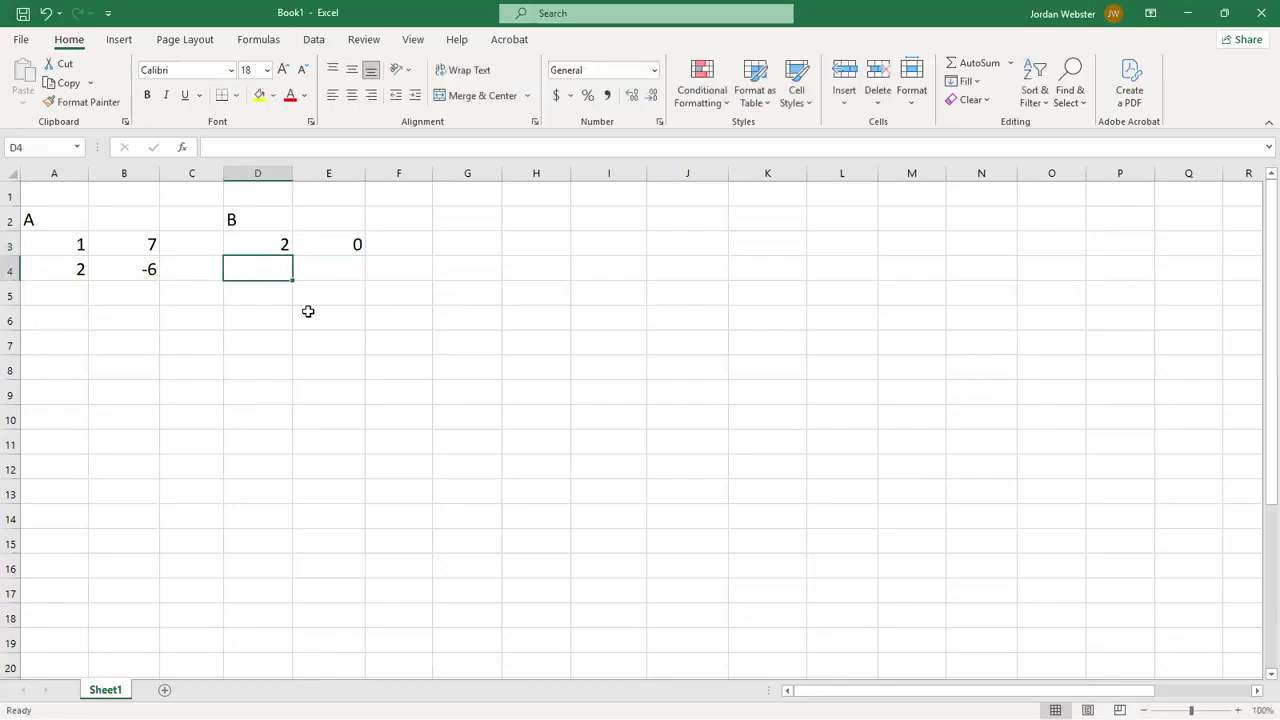
text(-8)
key(Tab)
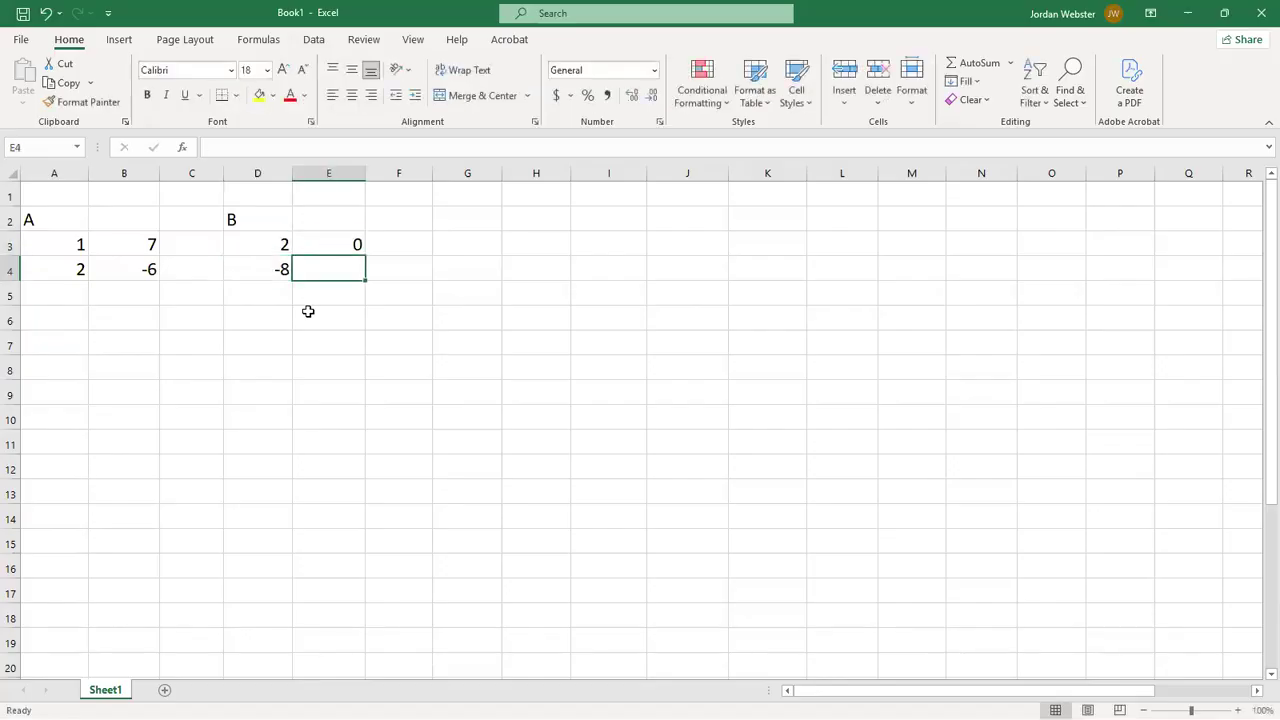
text(1)
key(Right)
key(Right)
key(Right)
key(Right)
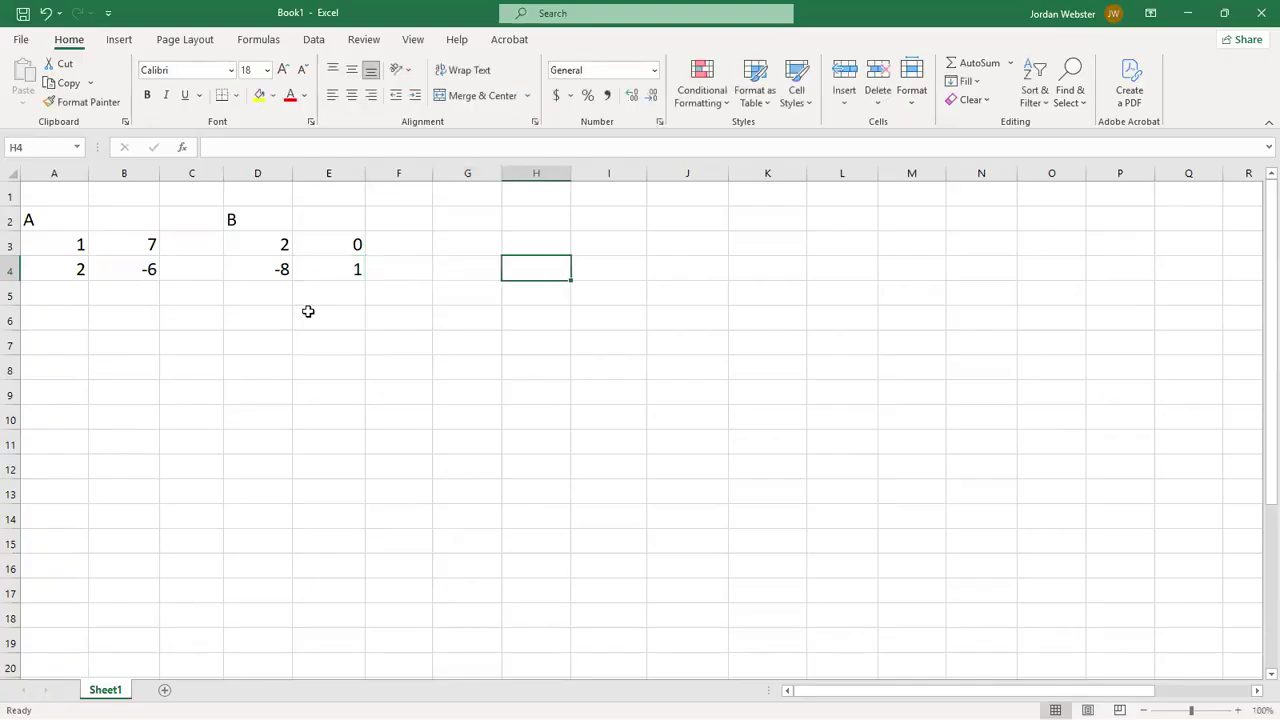
- Enter the label A+B in cell H2 as the heading of the result matrix
key(Up)
key(Up)
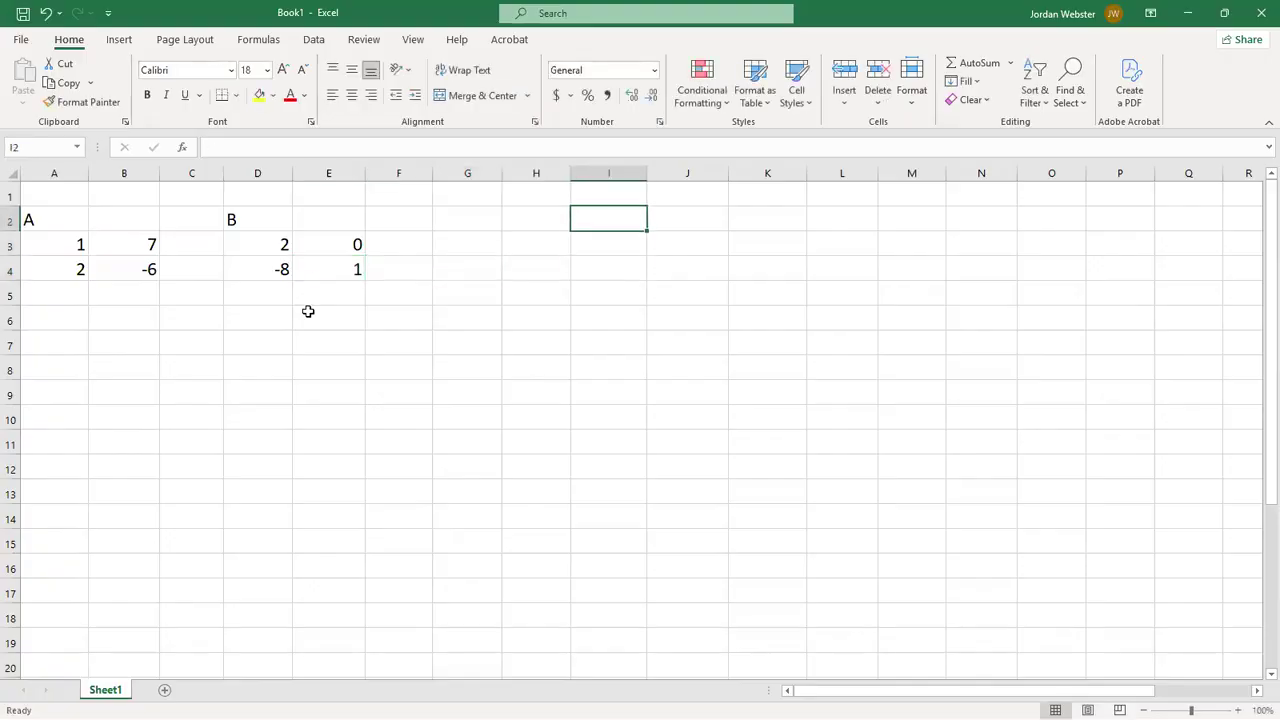
key(Left)
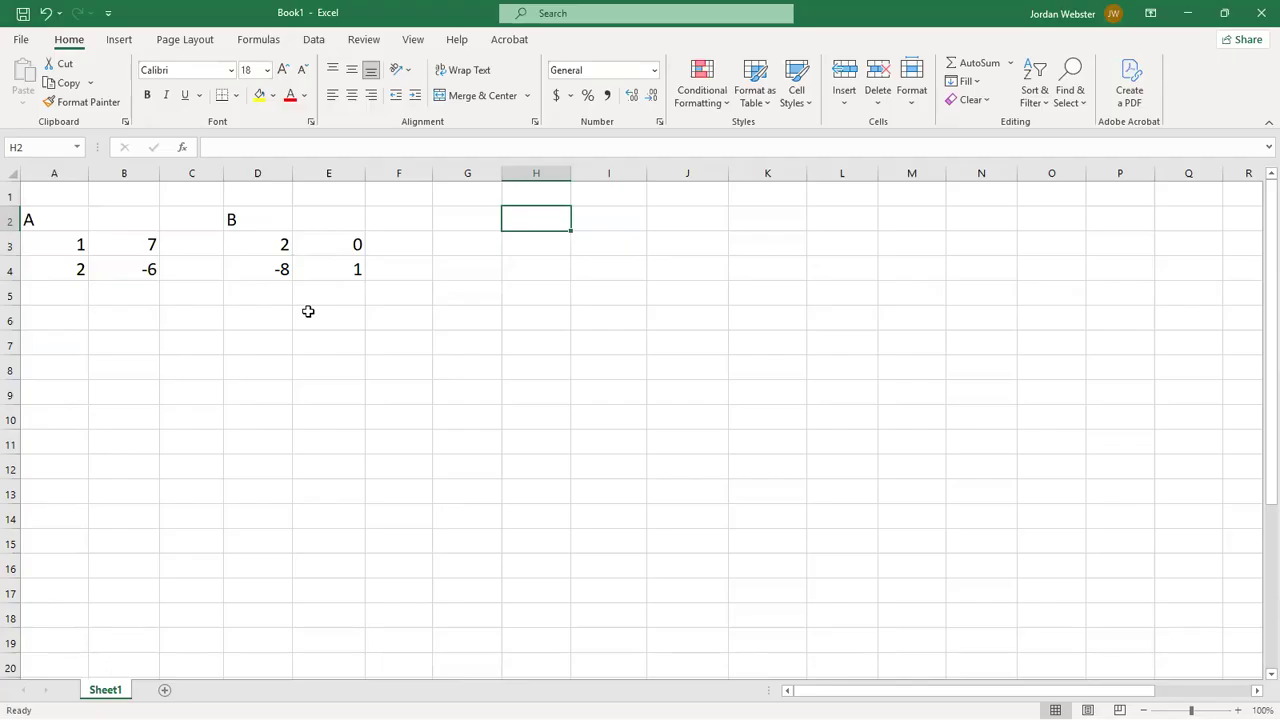
text(A+B)
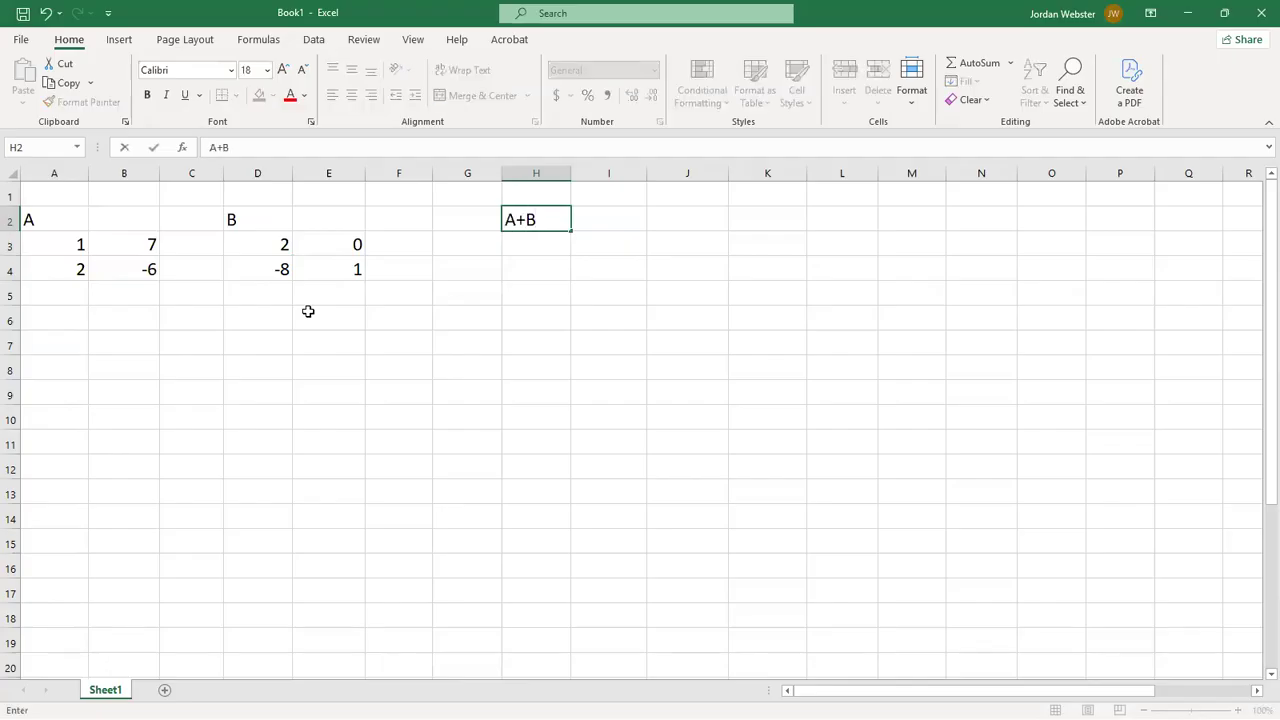
key(Return)
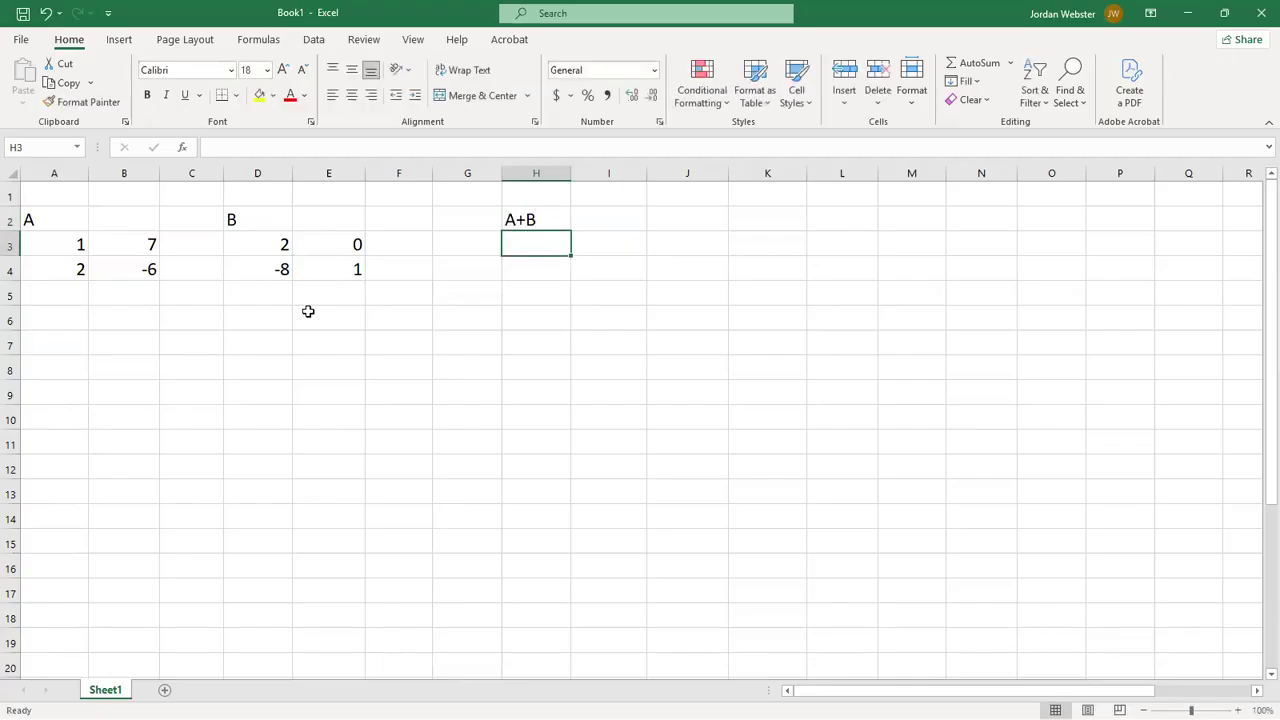
- Enter the formula =A3+D3 in cell H3 to add the first elements of both matrices
click(515, 213)
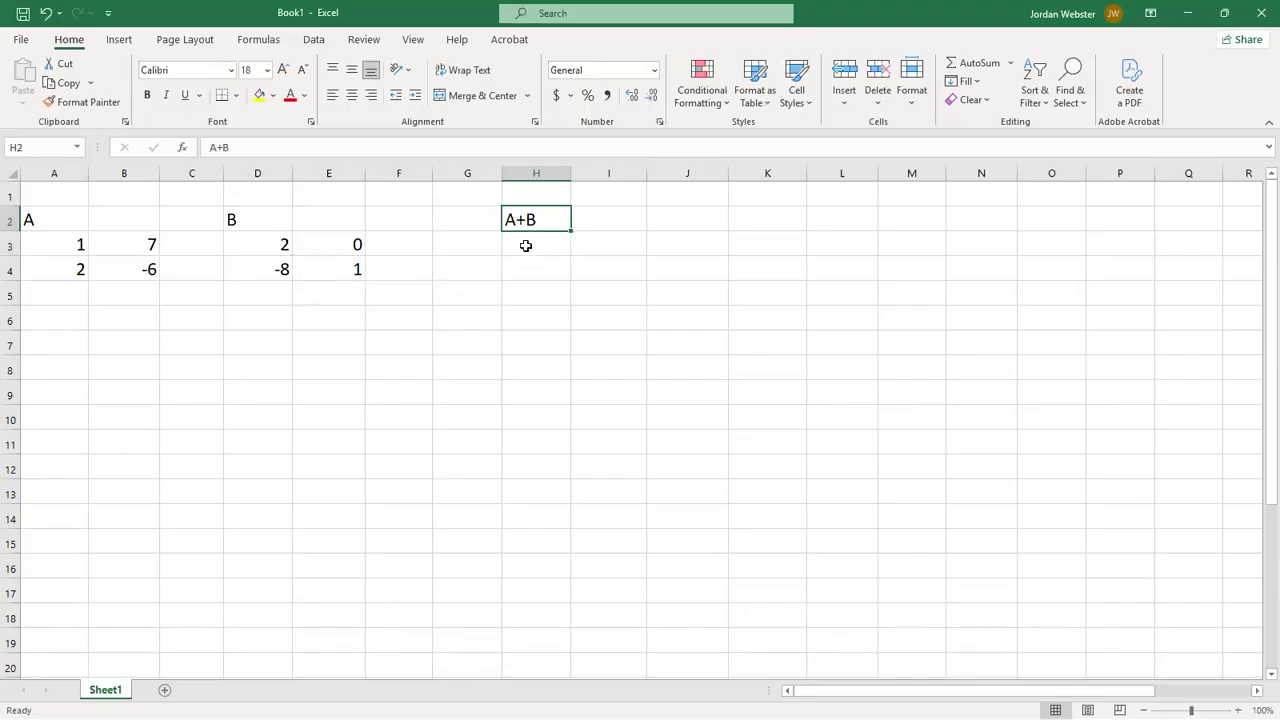
click(525, 245)
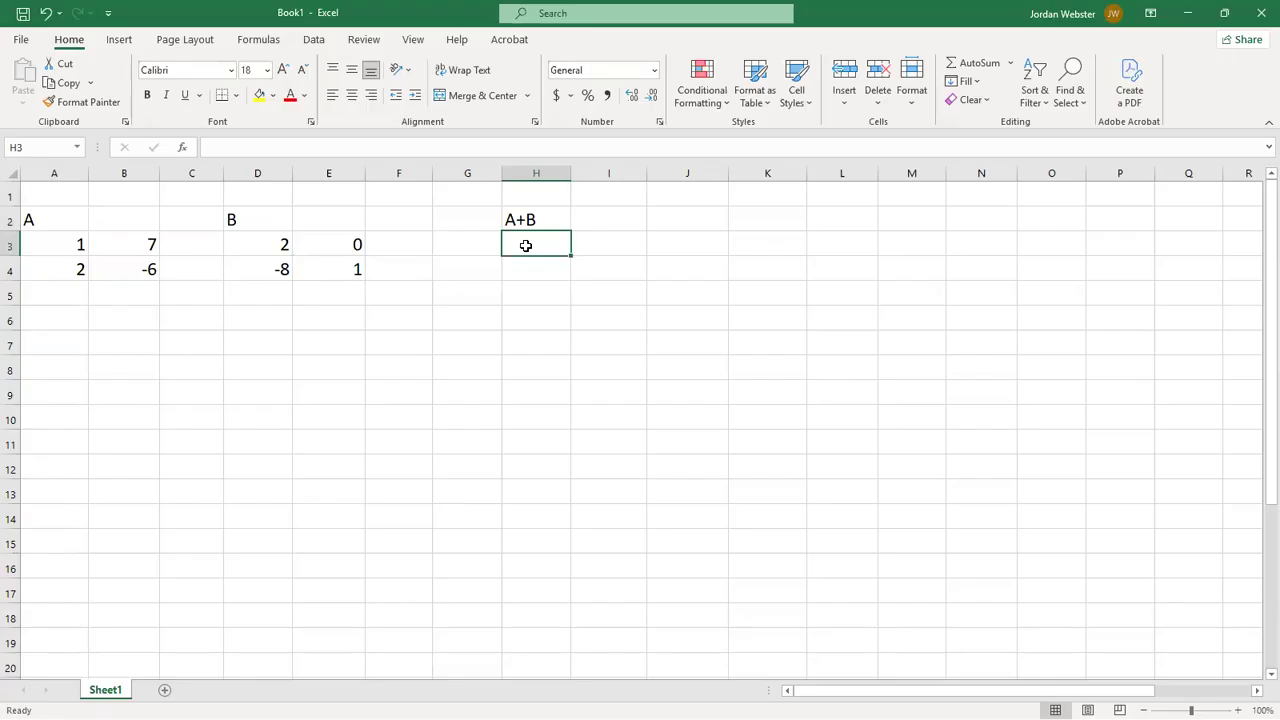
text(=)
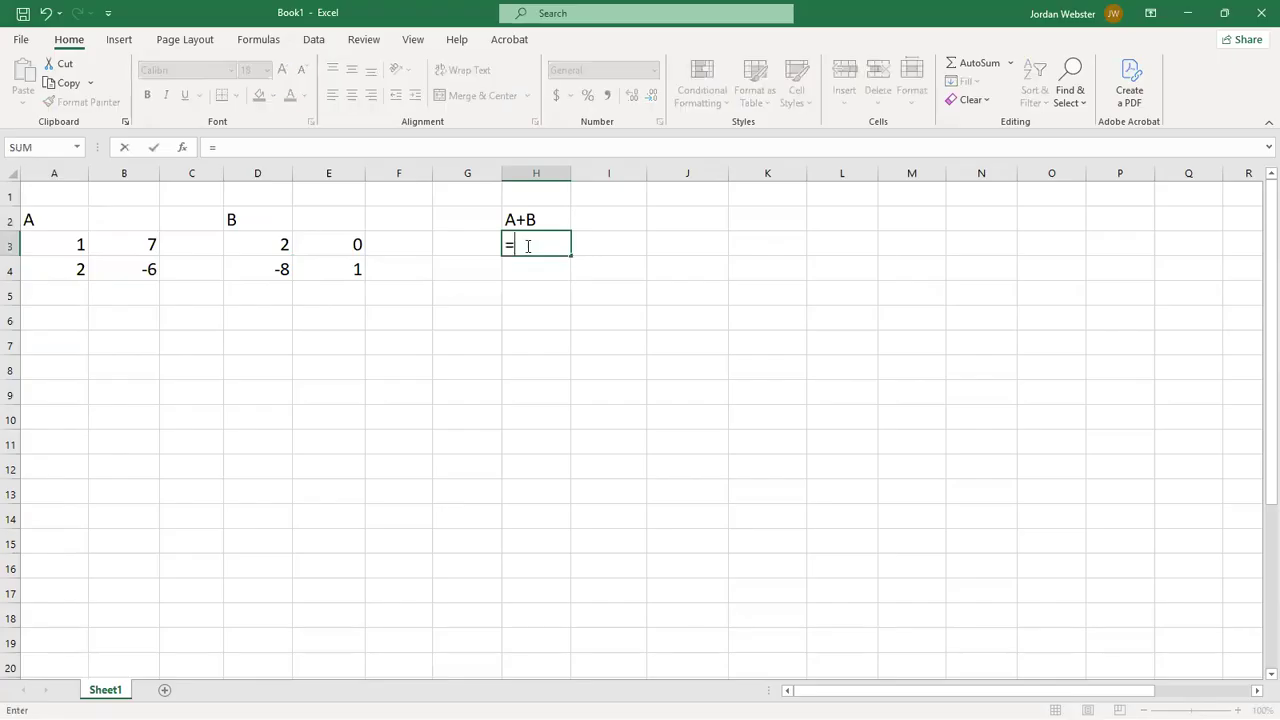
click(63, 247)
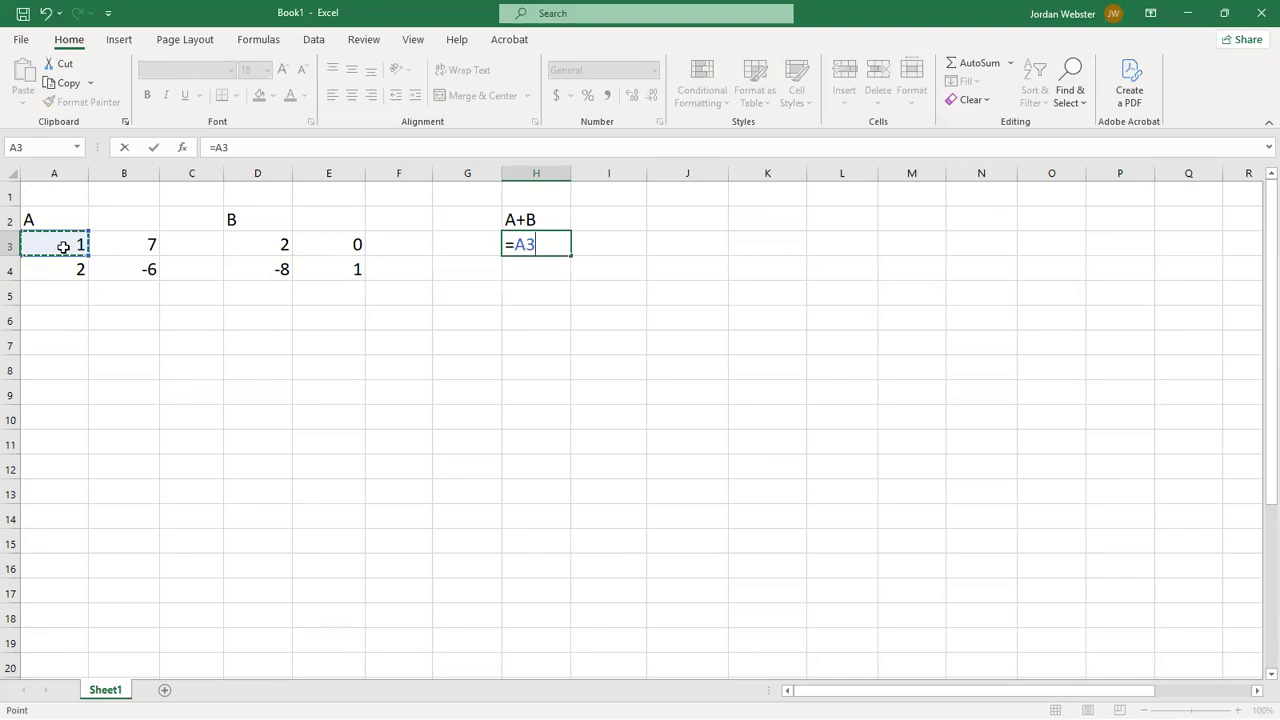
text(+)
click(252, 250)
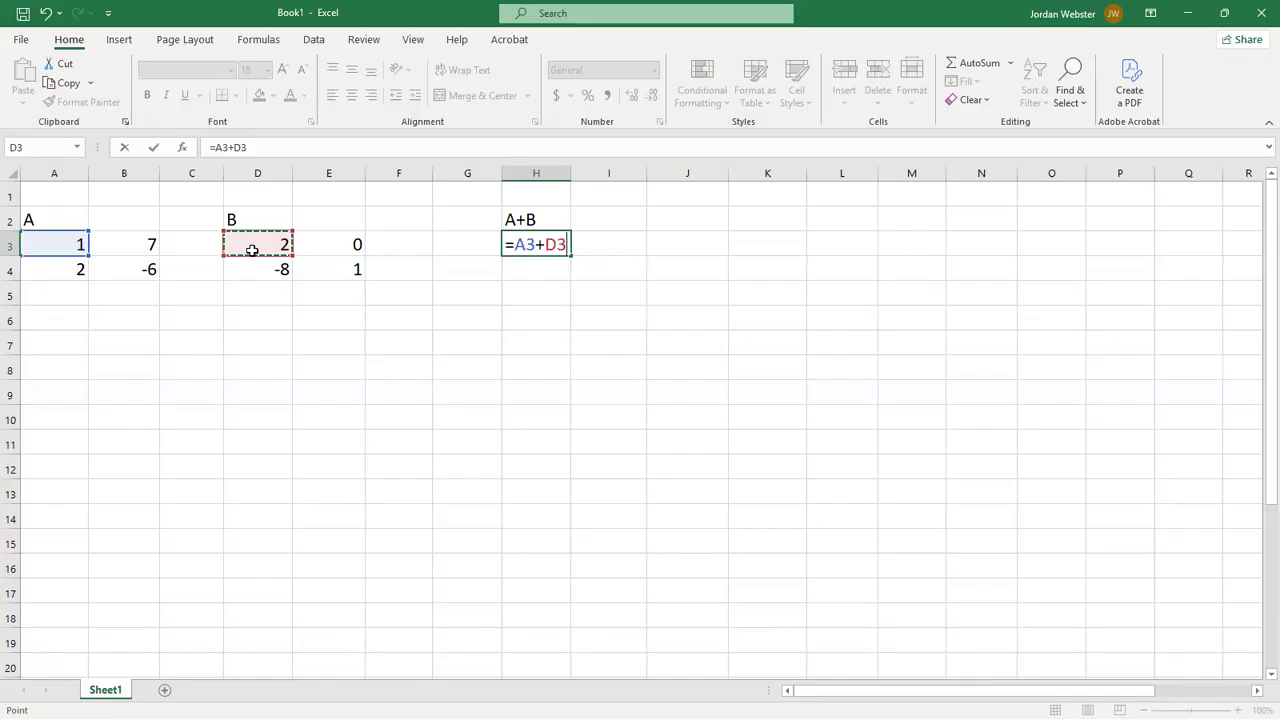
key(Return)
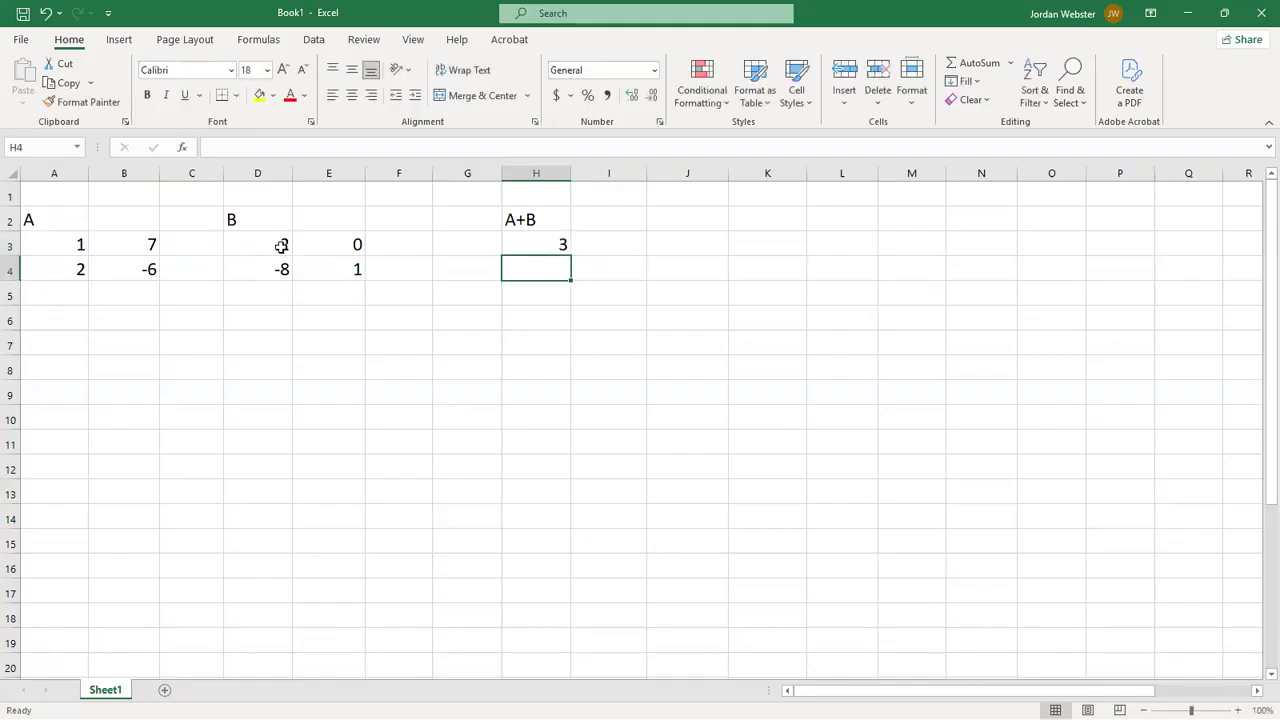
- Fill the addition formula from H3 across to I3 and down to row 4, covering H3:I4
click(516, 245)
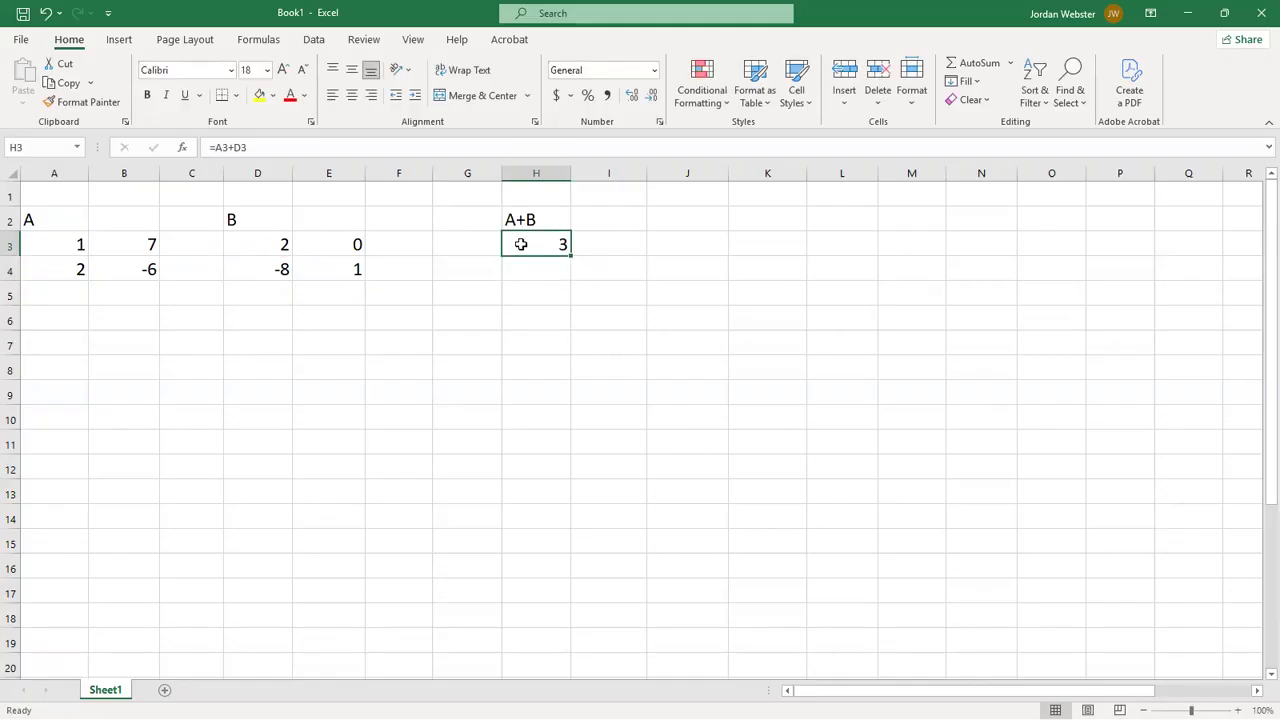
drag(571, 258, 626, 251)
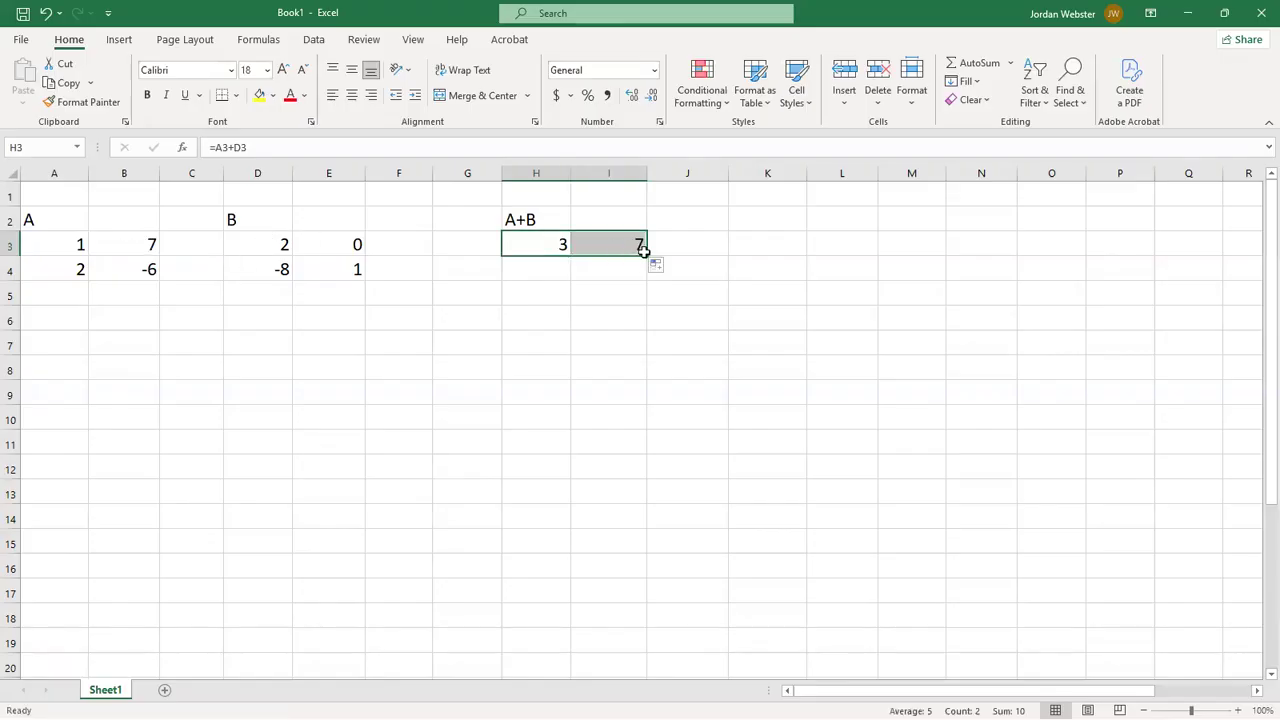
drag(645, 255, 648, 272)
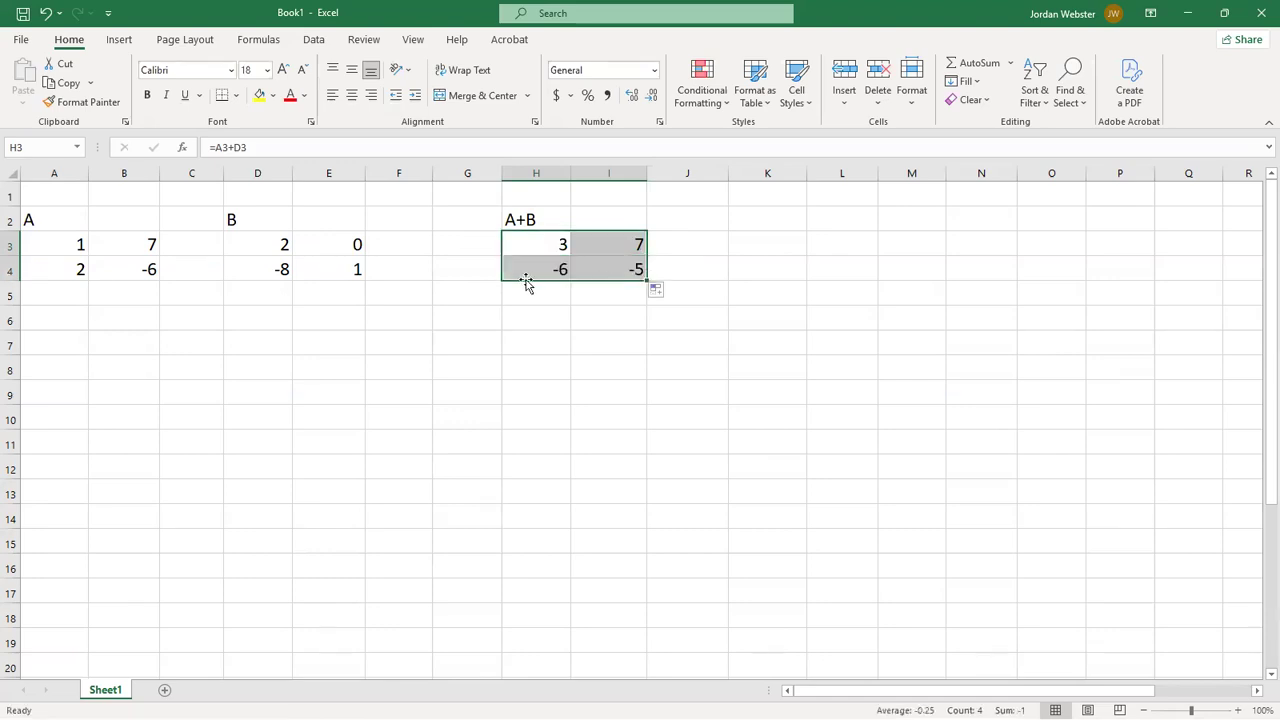
- Check the second-row sums in H4 and I4 against their source cells in matrices A and B
click(66, 271)
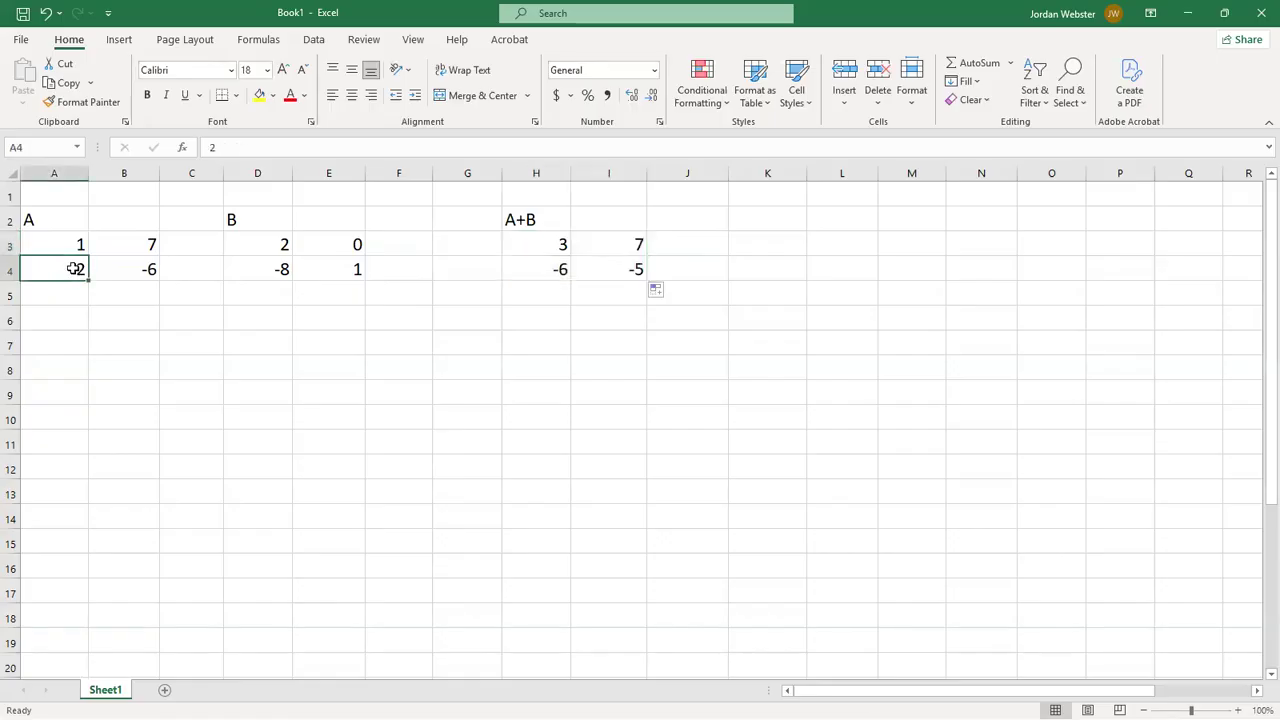
click(255, 271)
click(545, 270)
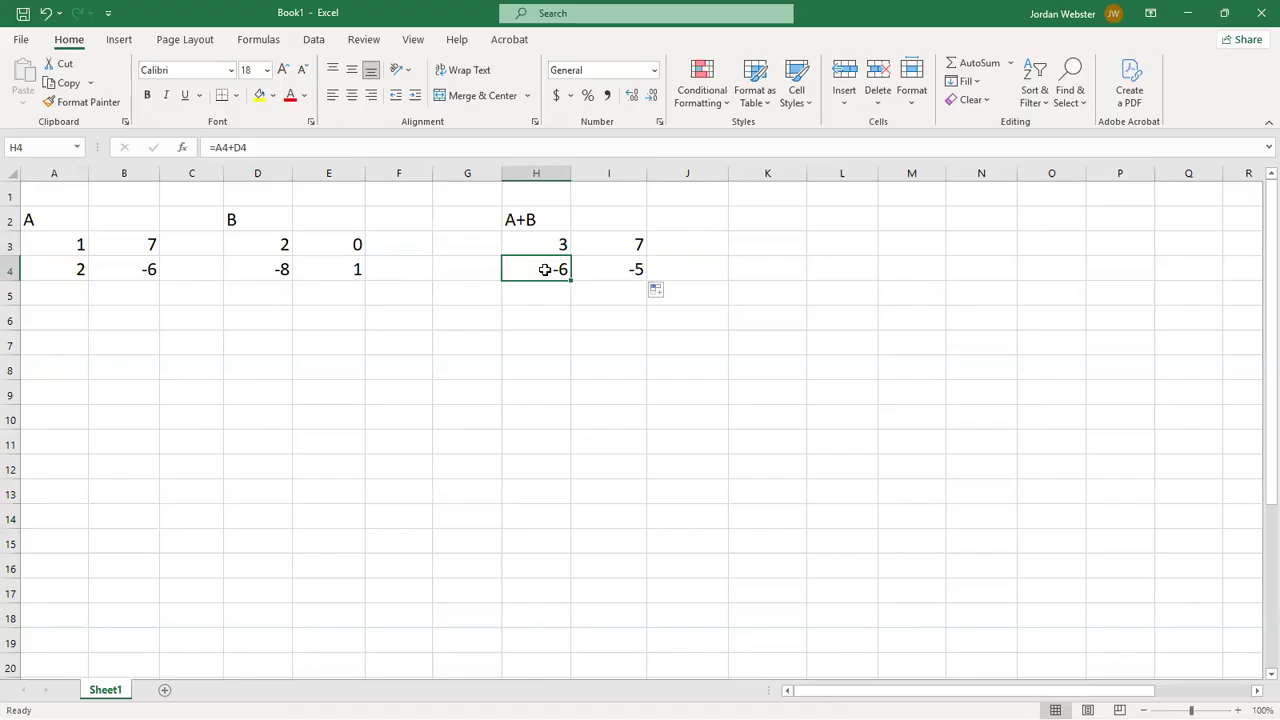
click(148, 274)
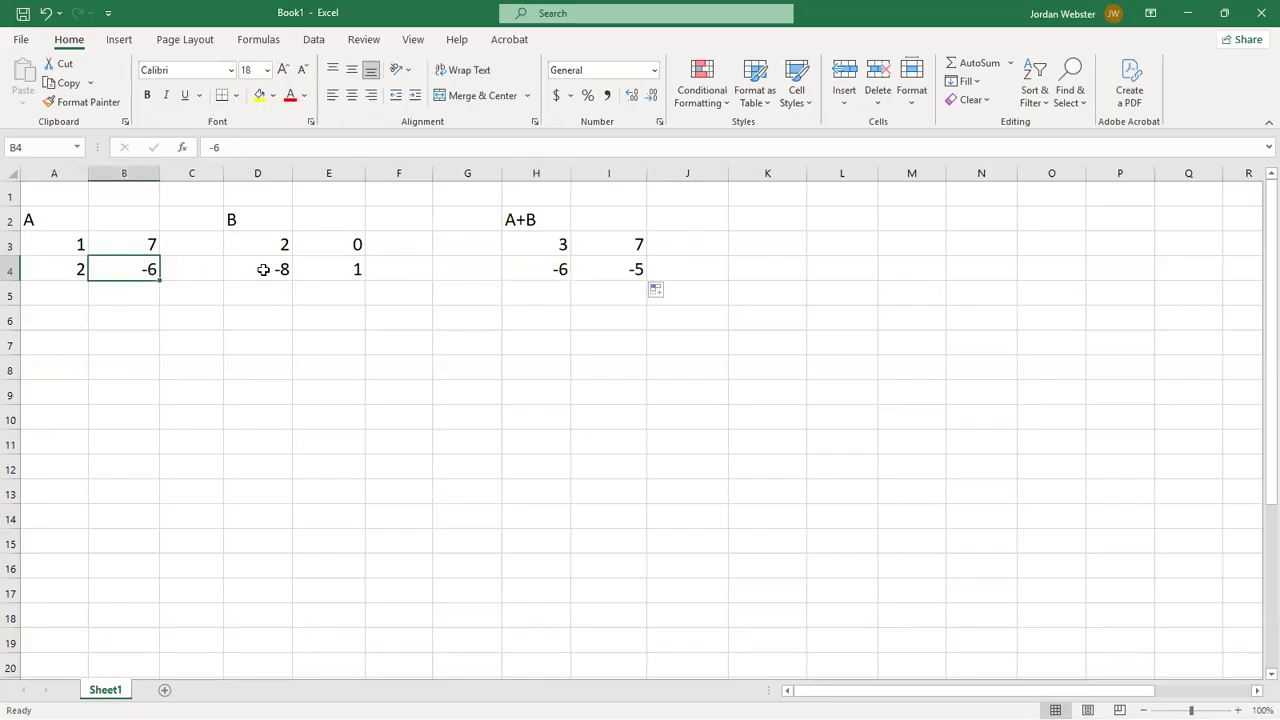
click(319, 273)
click(599, 272)
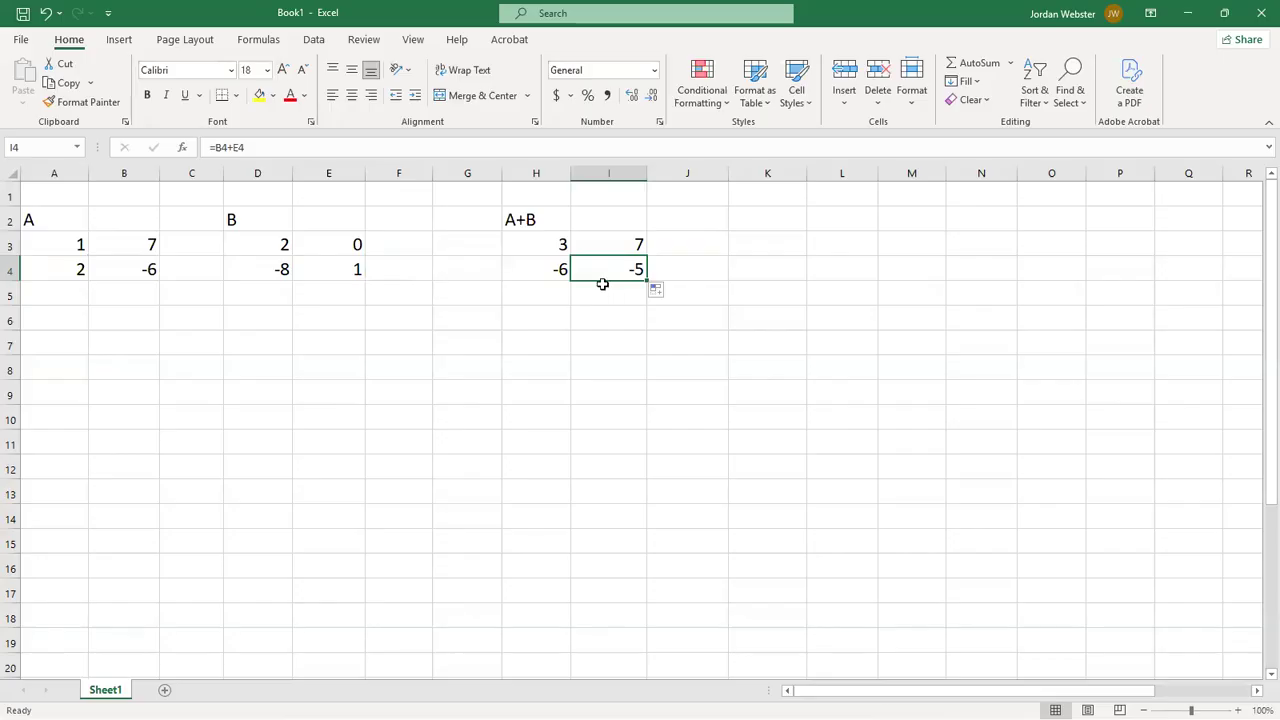
- Change the result matrix heading in H2 to A-B
click(522, 216)
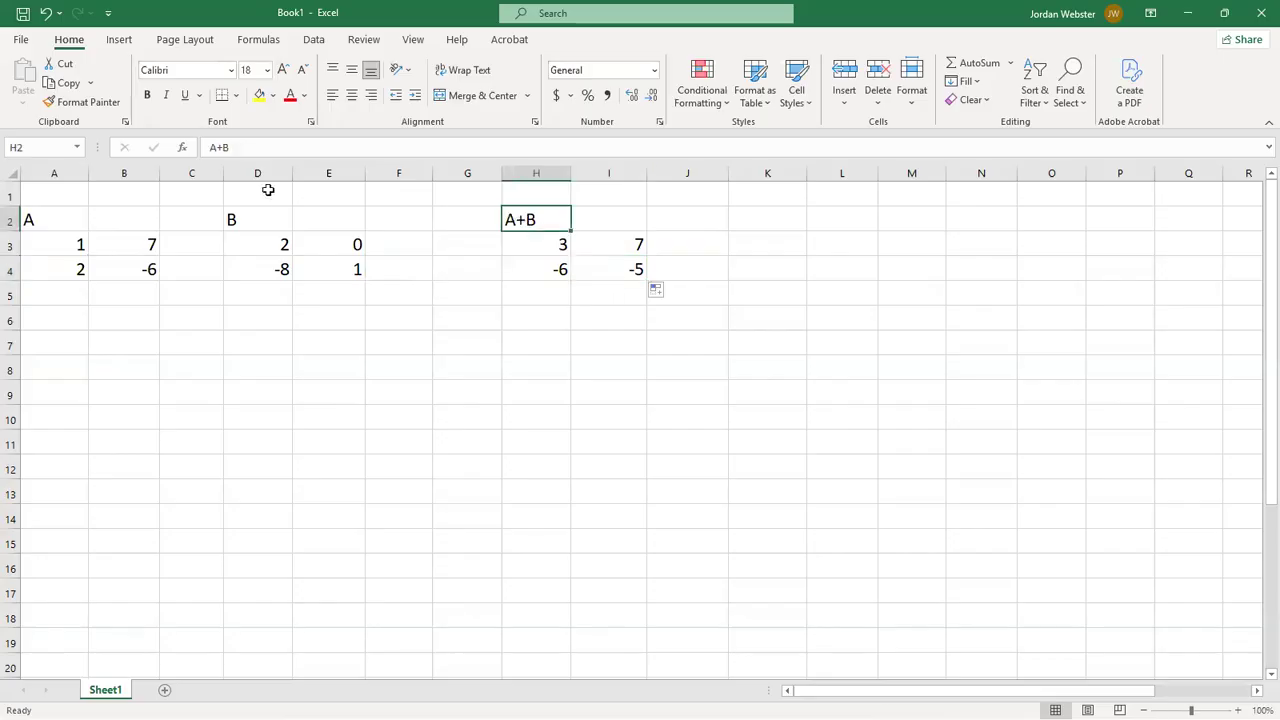
click(236, 146)
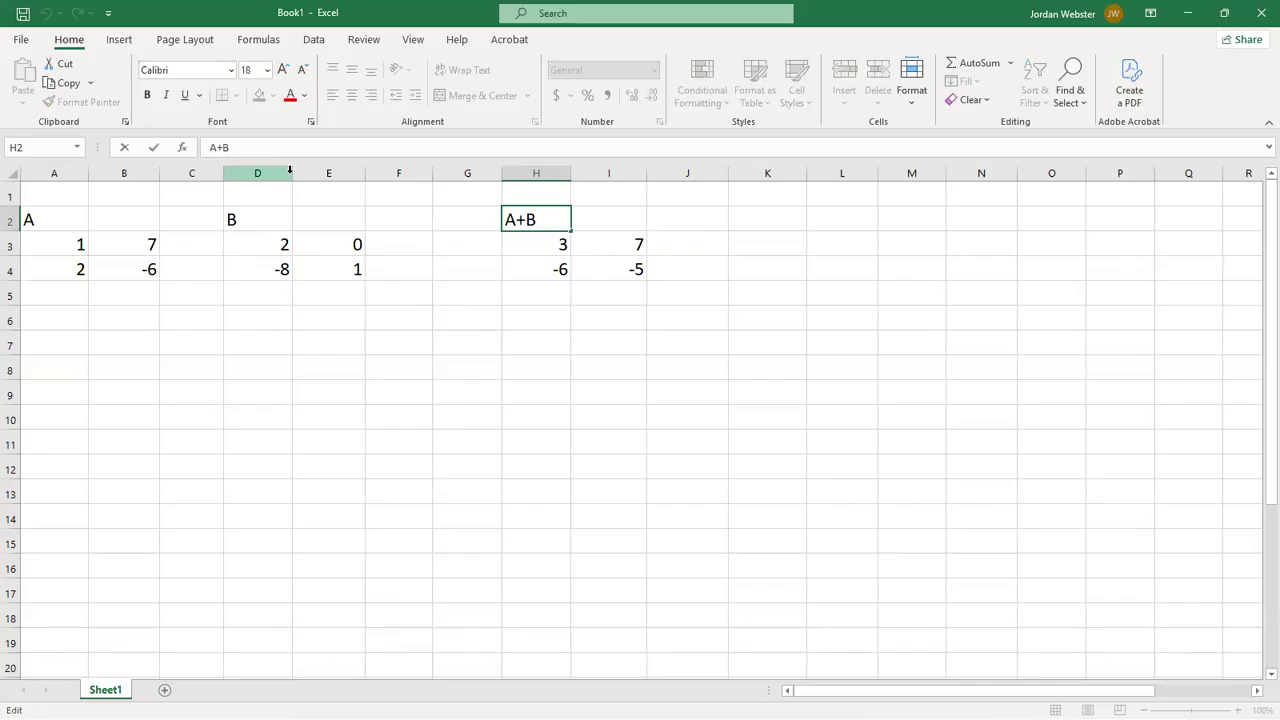
key(BackSpace)
key(BackSpace)
text(-B)
- Change the formula in cell H3 to the subtraction =A3-D3
click(513, 241)
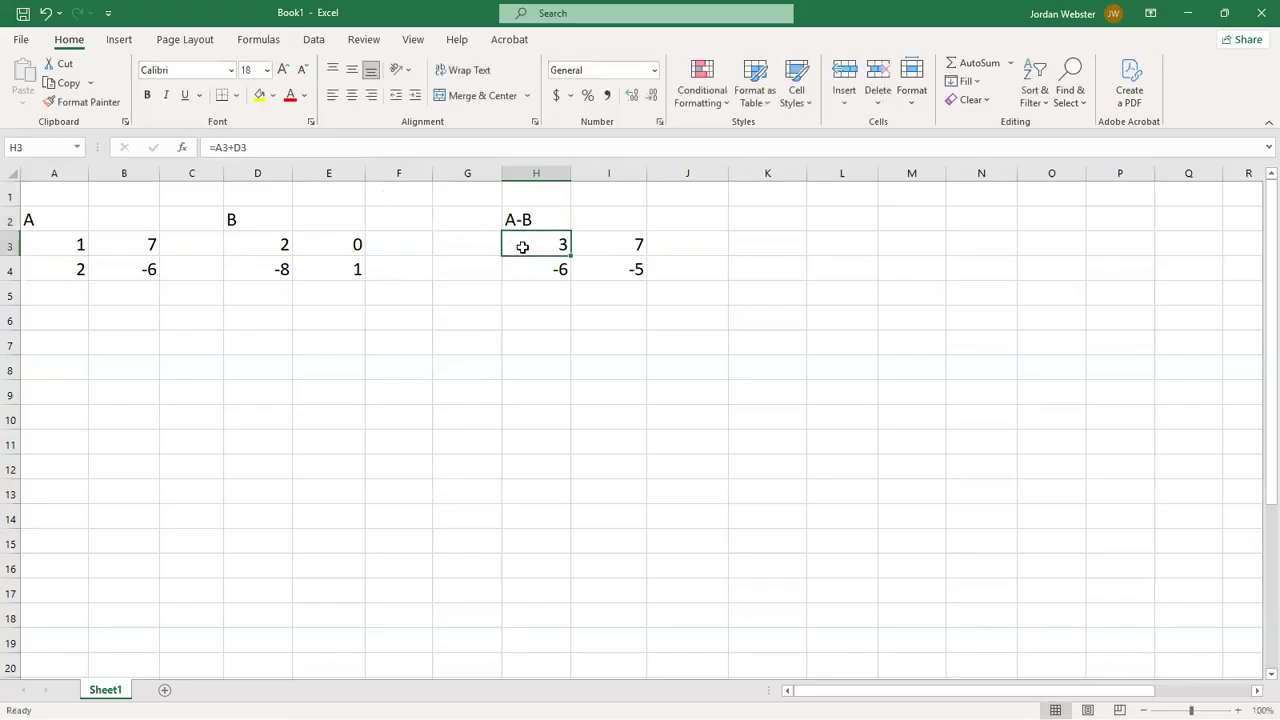
click(228, 147)
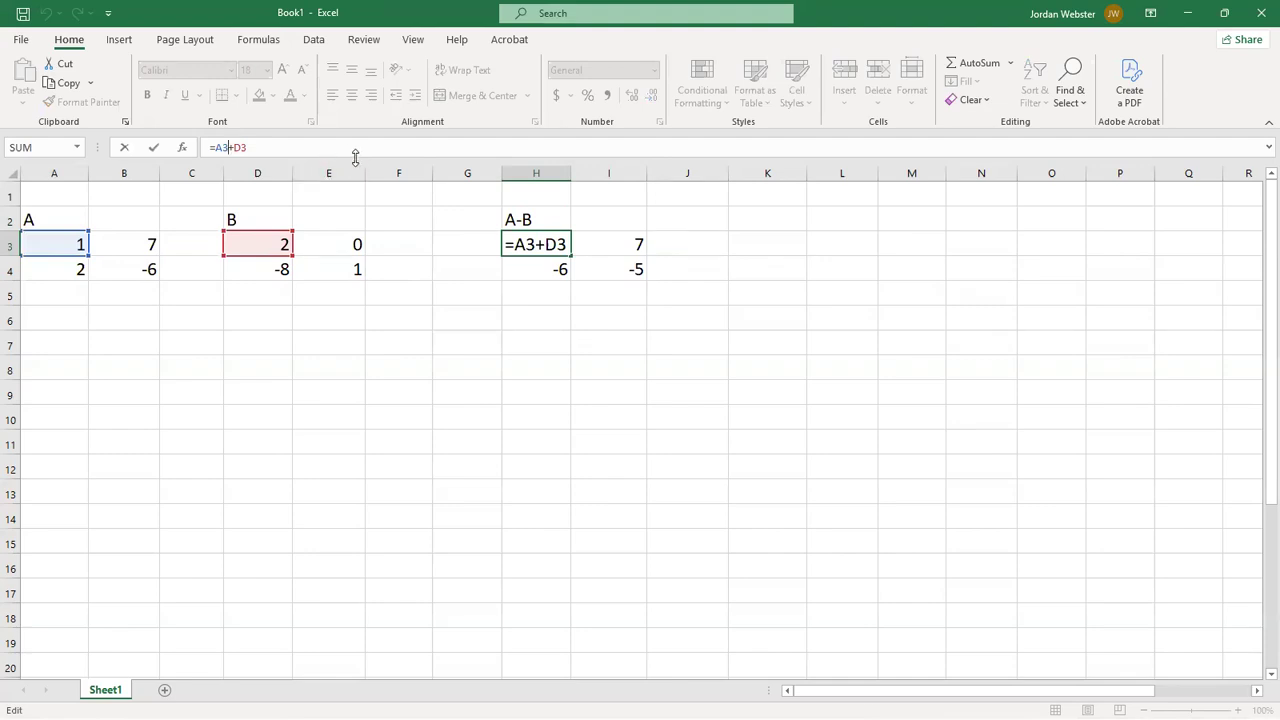
text(-)
key(Delete)
key(Return)
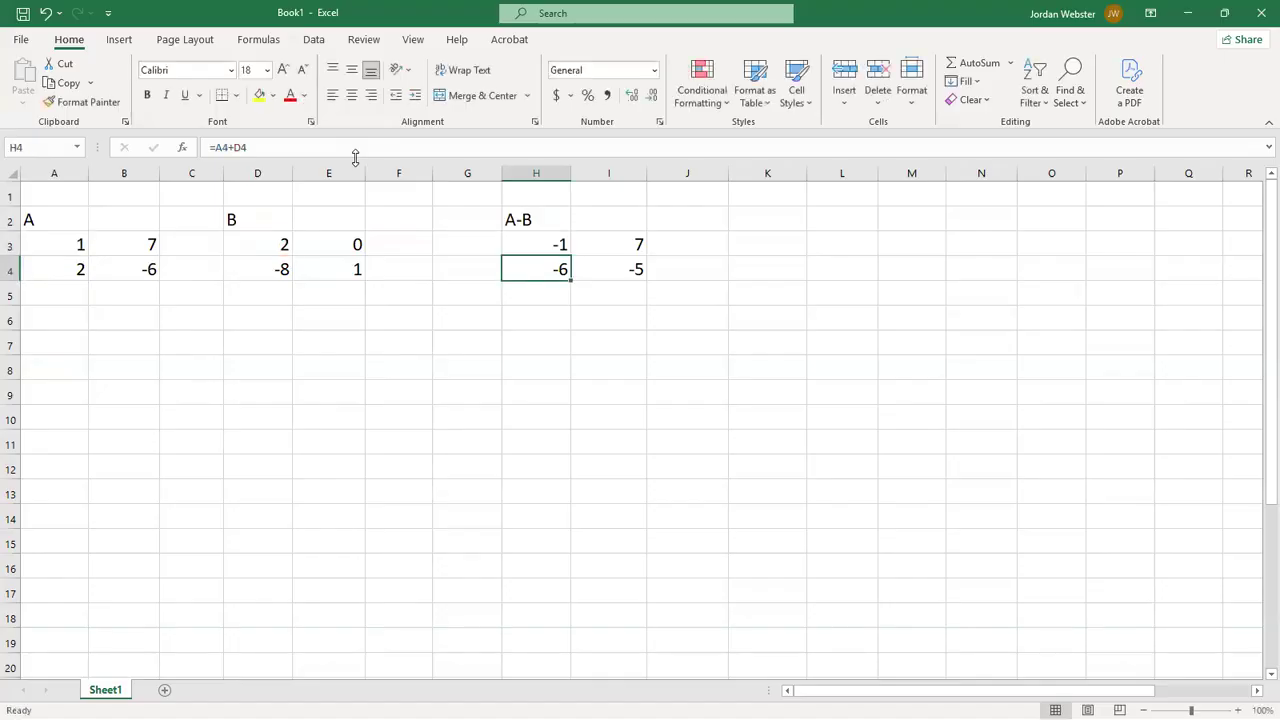
- Fill the subtraction formula from H3 across the result range H3:I4
click(529, 247)
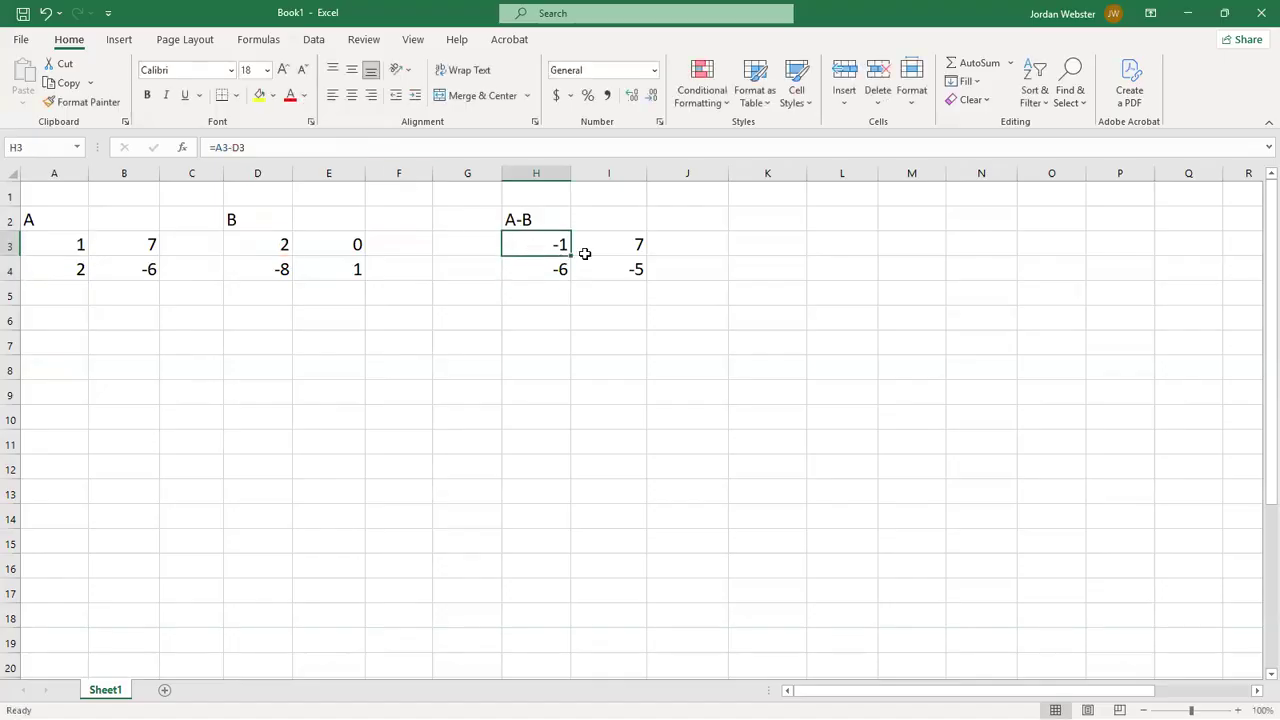
drag(572, 255, 651, 268)
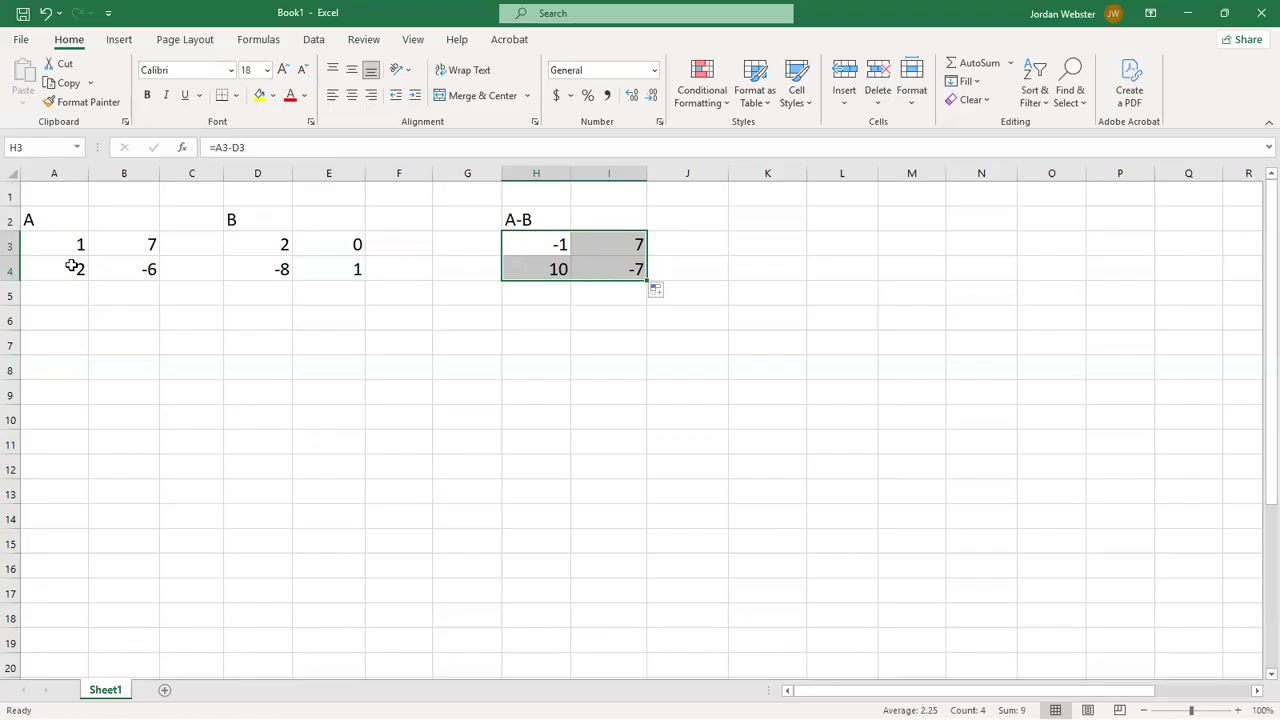
- Check the second-row differences in H4 and I4 against their source cells in matrices A and B
click(543, 269)
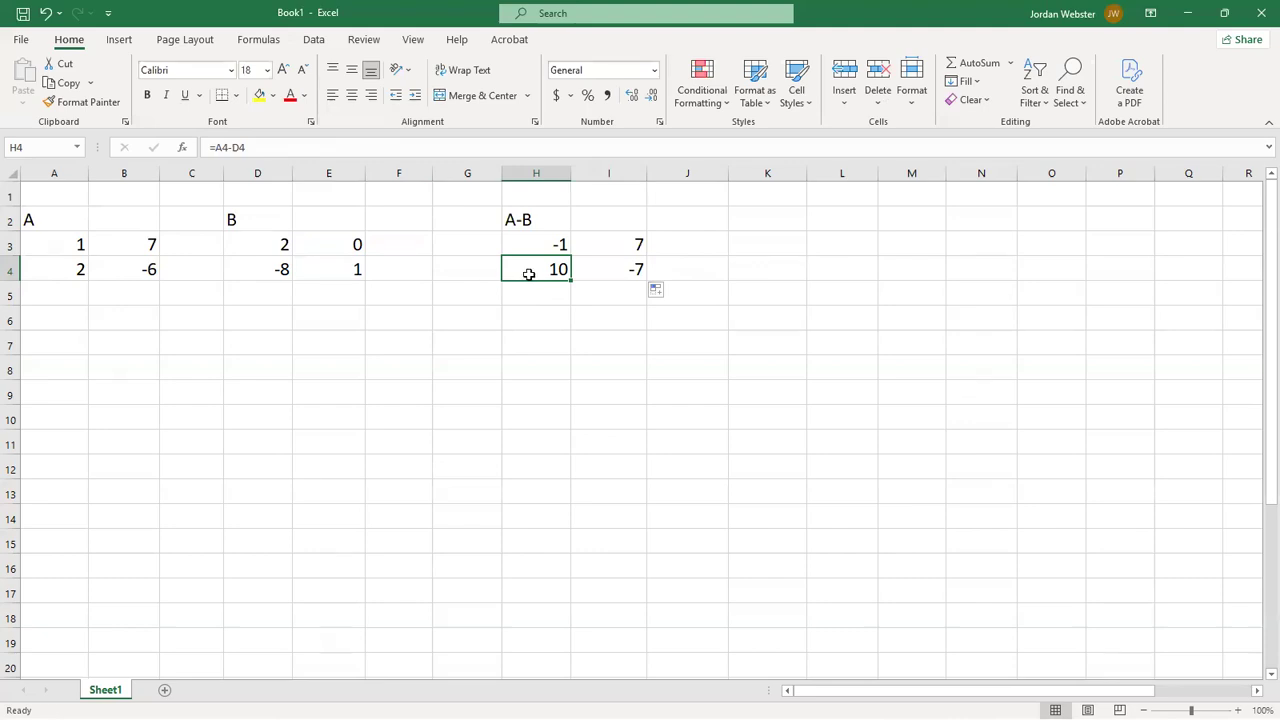
click(135, 270)
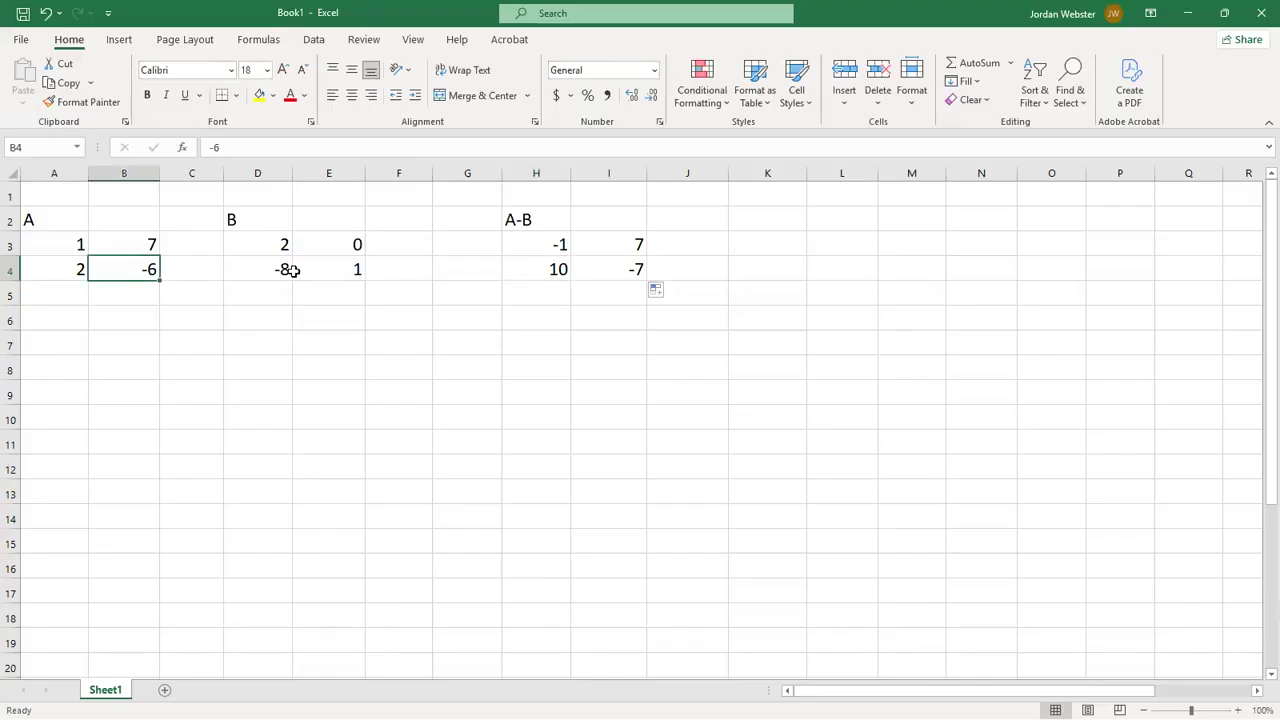
click(333, 272)
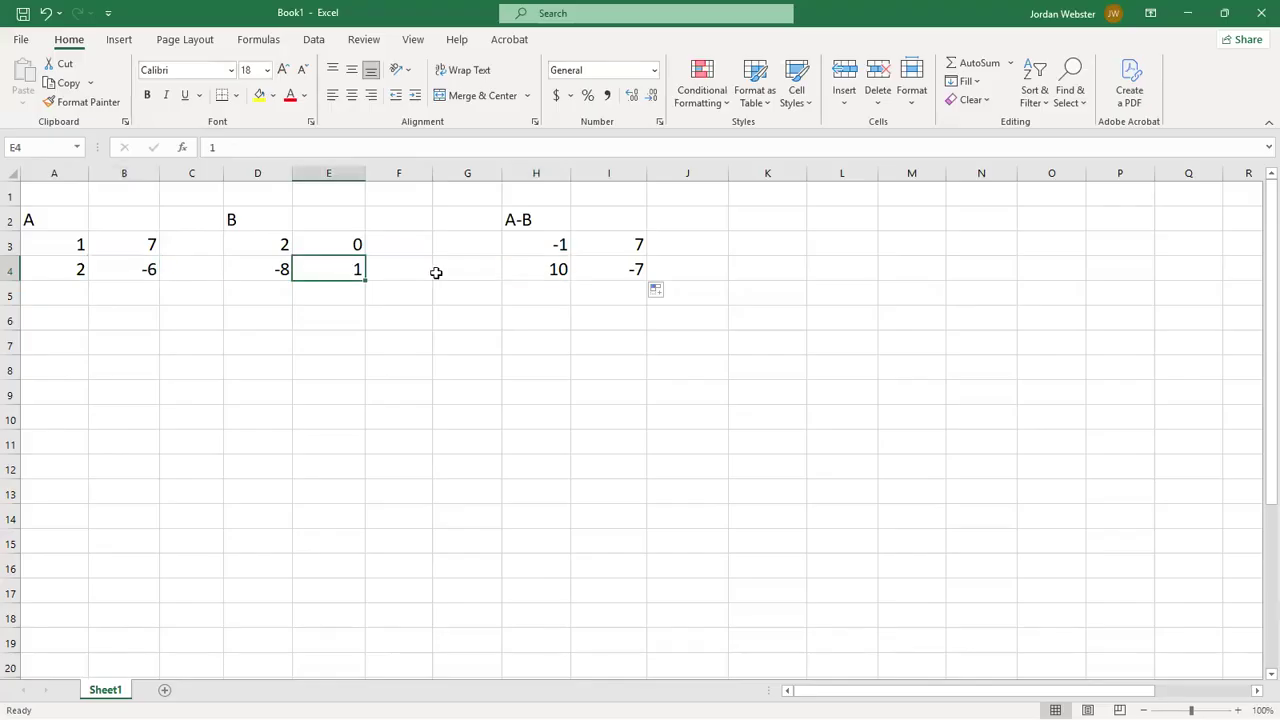
click(610, 274)
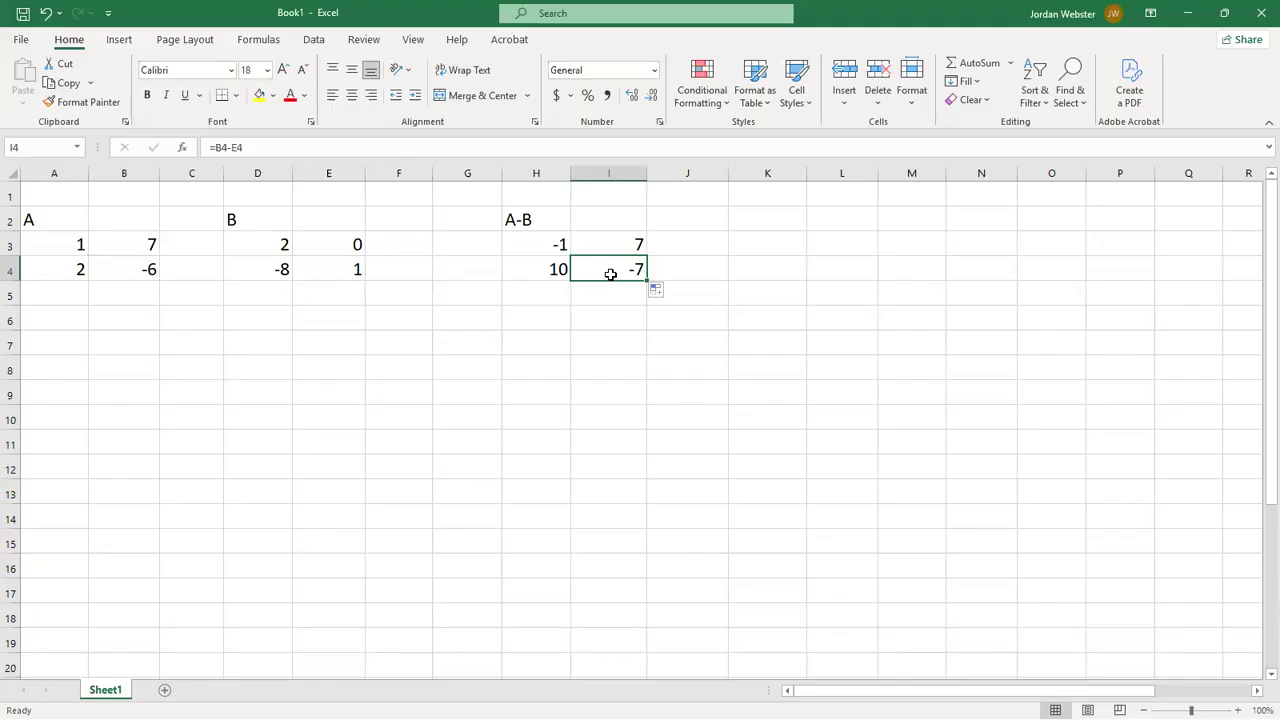
- Change the result matrix heading in H2 to 4.5A
click(528, 220)
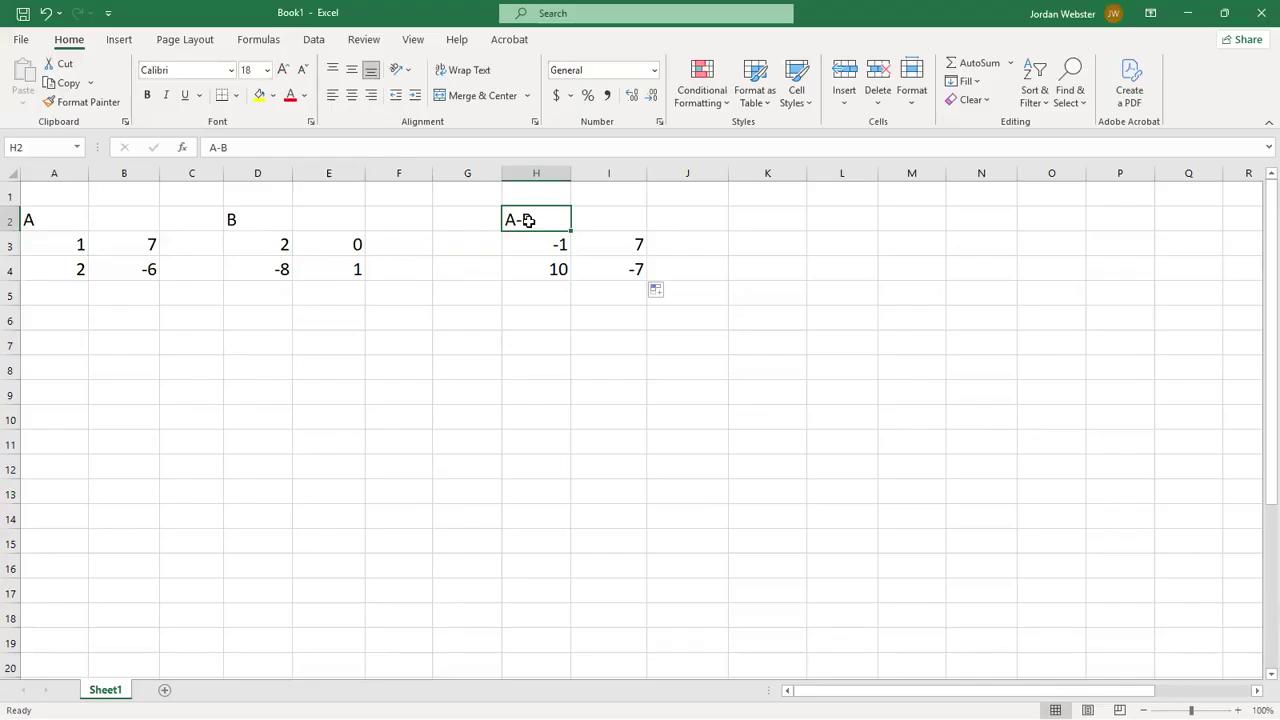
click(254, 148)
key(BackSpace)
key(BackSpace)
key(BackSpace)
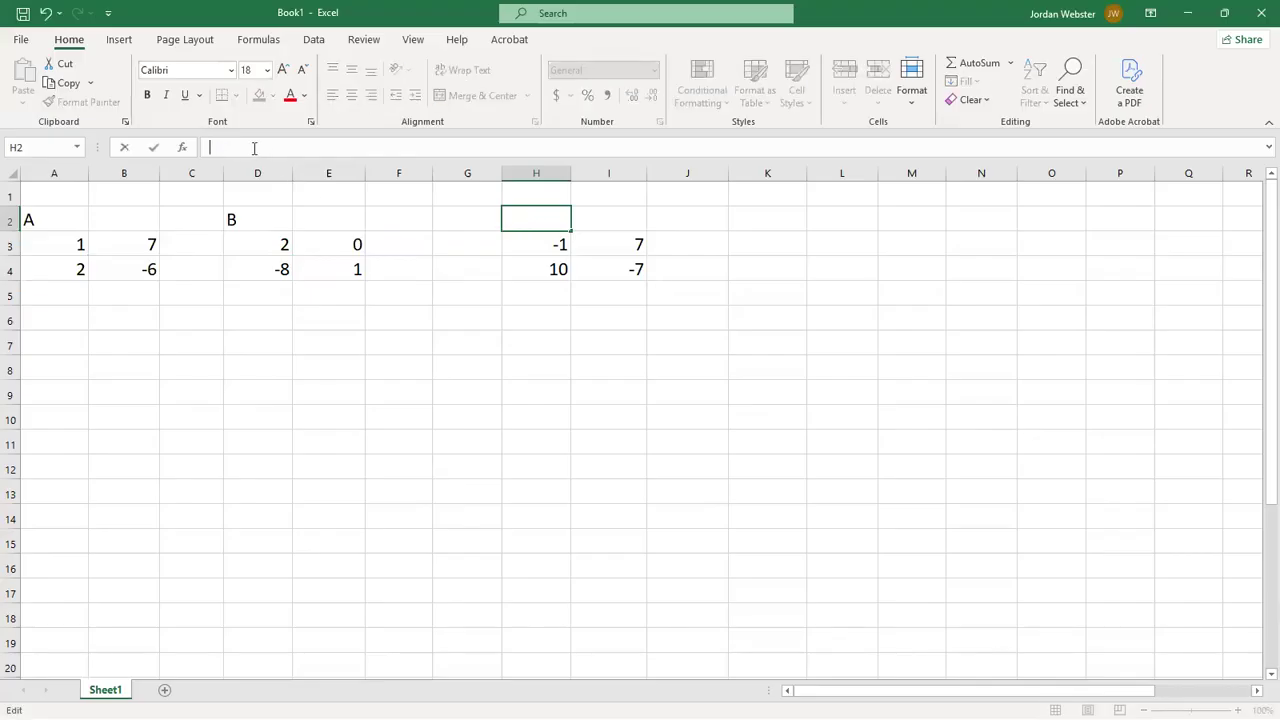
text(4.5A)
- Enter the scalar multiplication formula =4.5*A3 in H3 and fill it across H3:I4
click(529, 243)
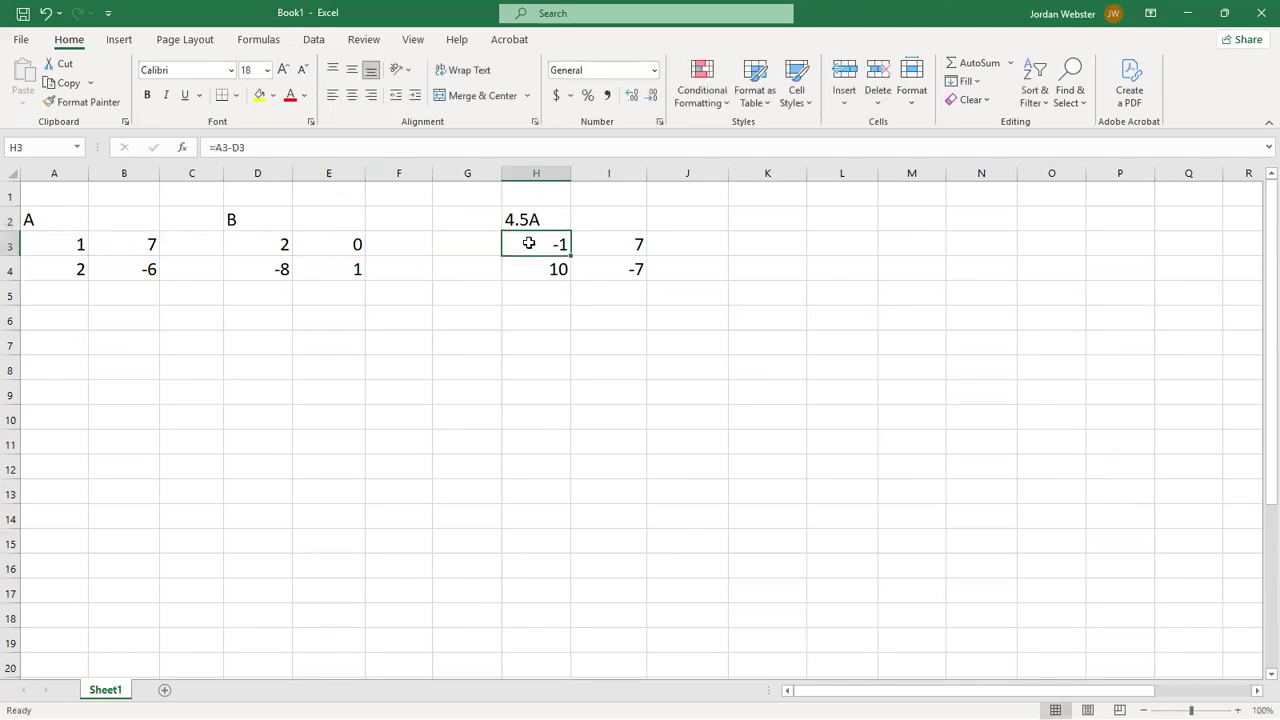
text(=)
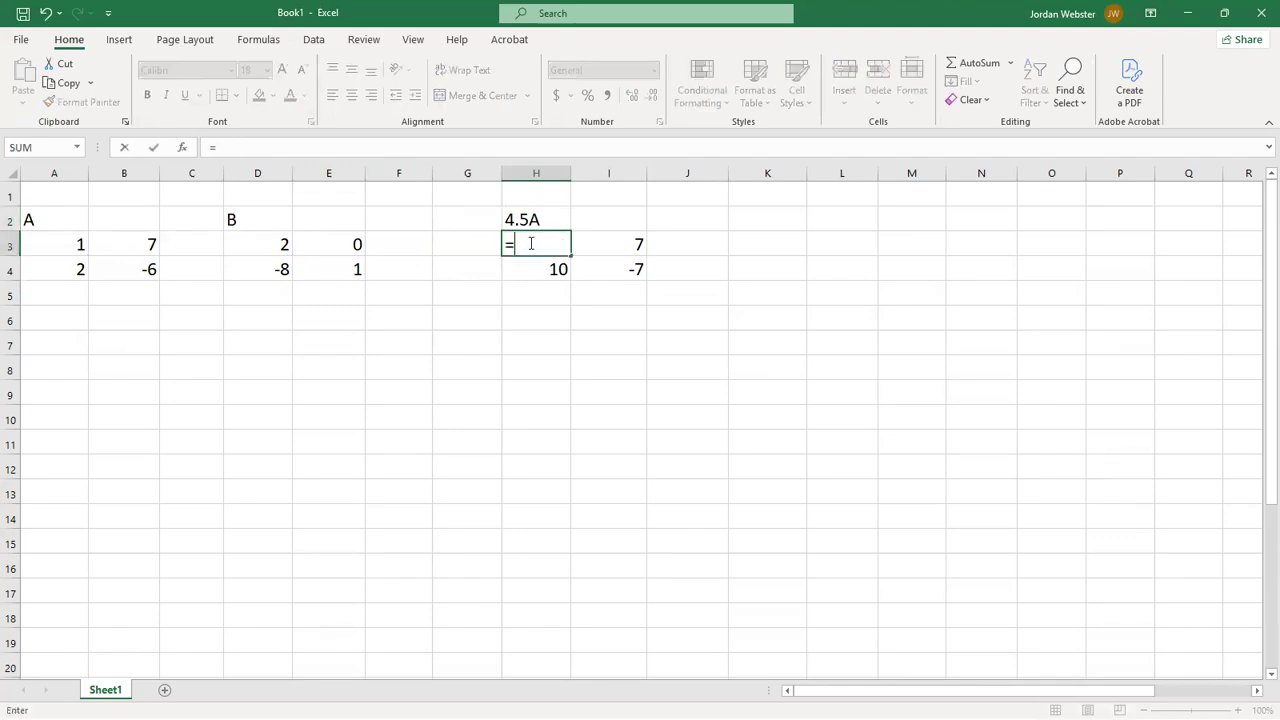
text(4.5*)
click(54, 243)
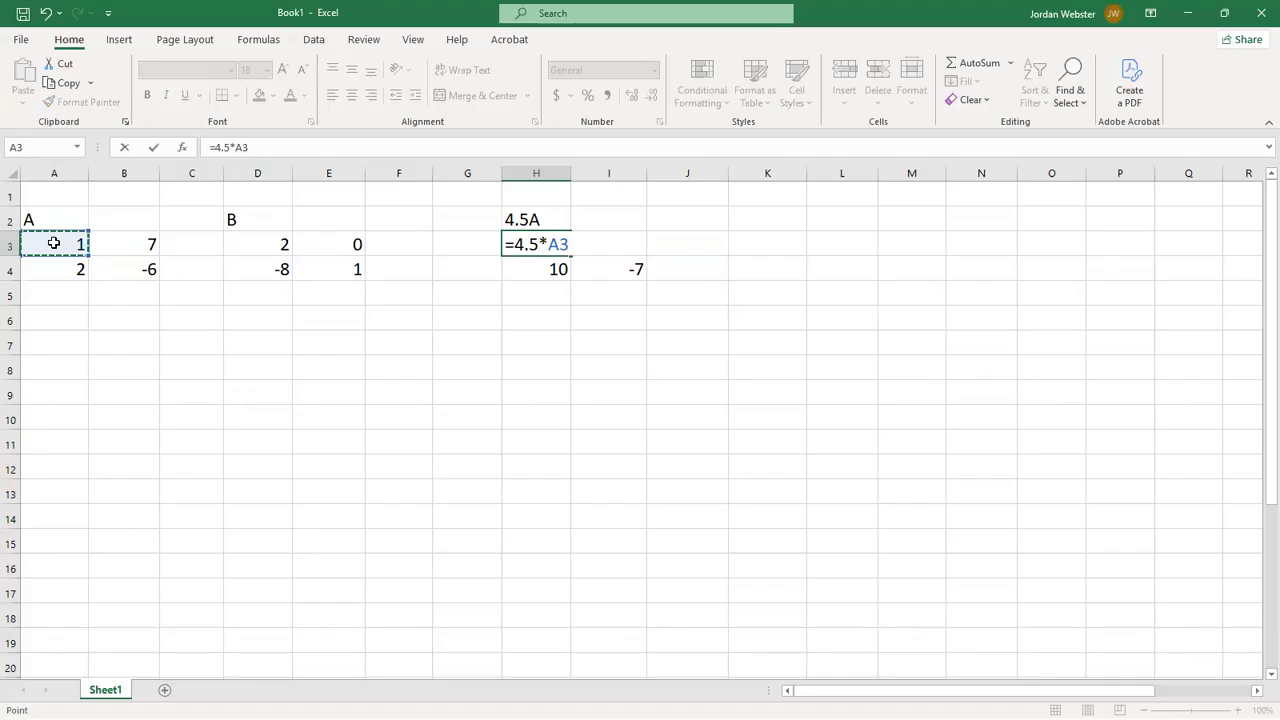
key(Return)
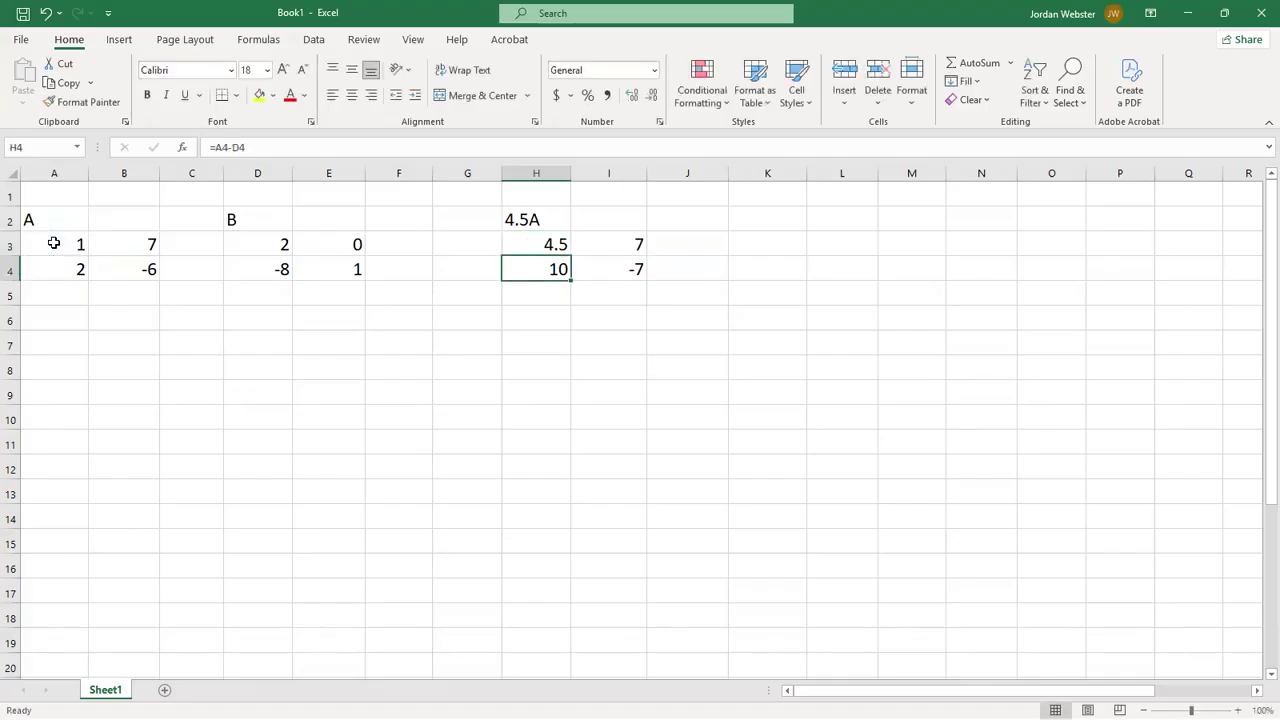
click(538, 243)
drag(573, 257, 626, 295)
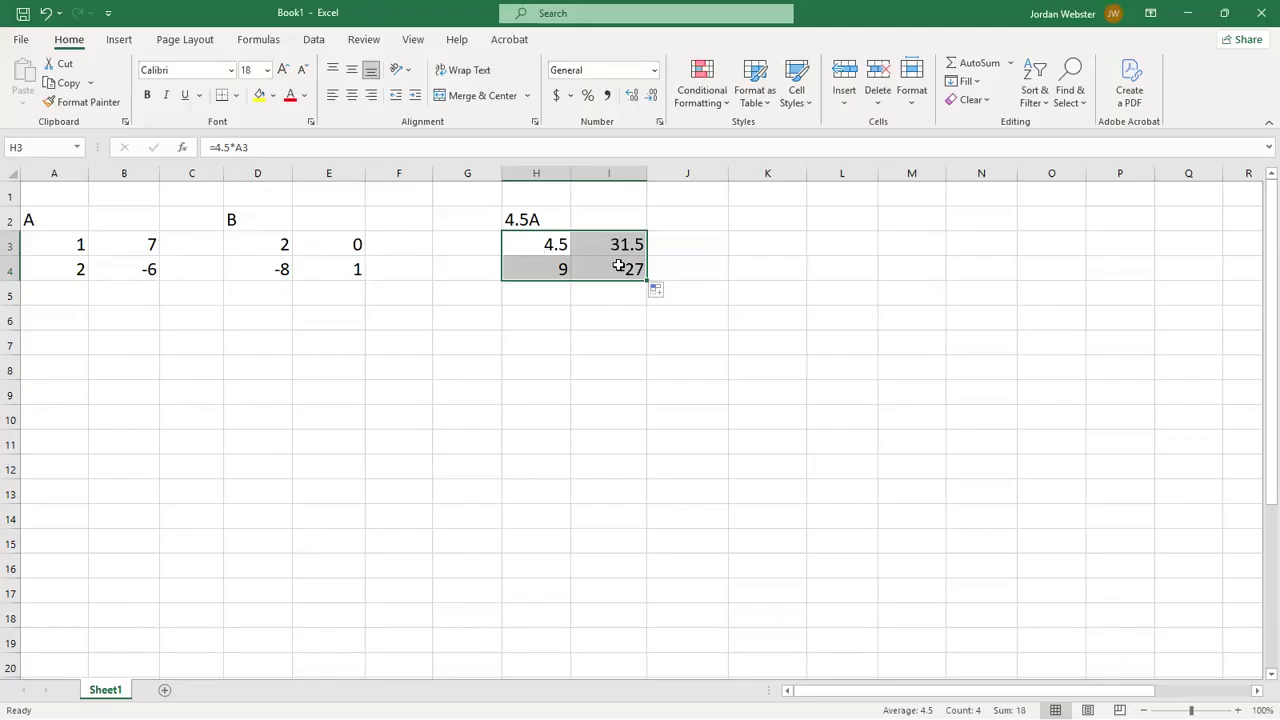
- Replace the result matrix heading in H2 with 5A-3B
click(524, 220)
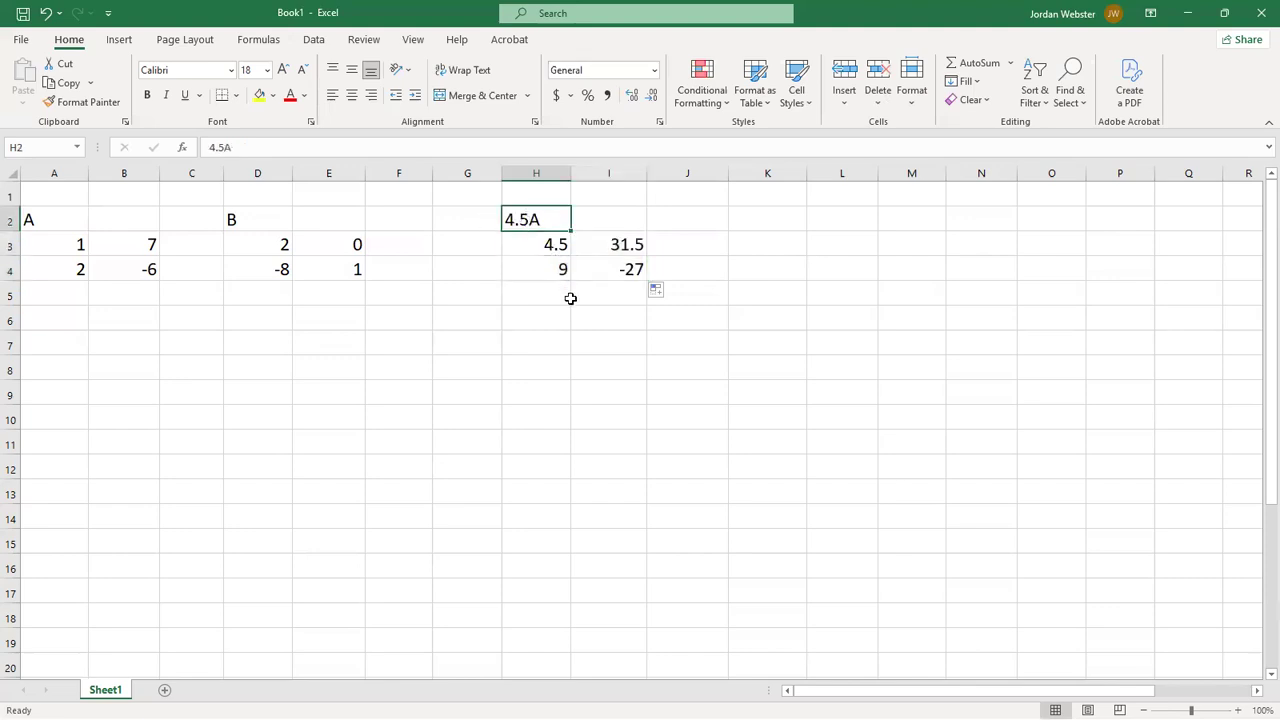
text(5)
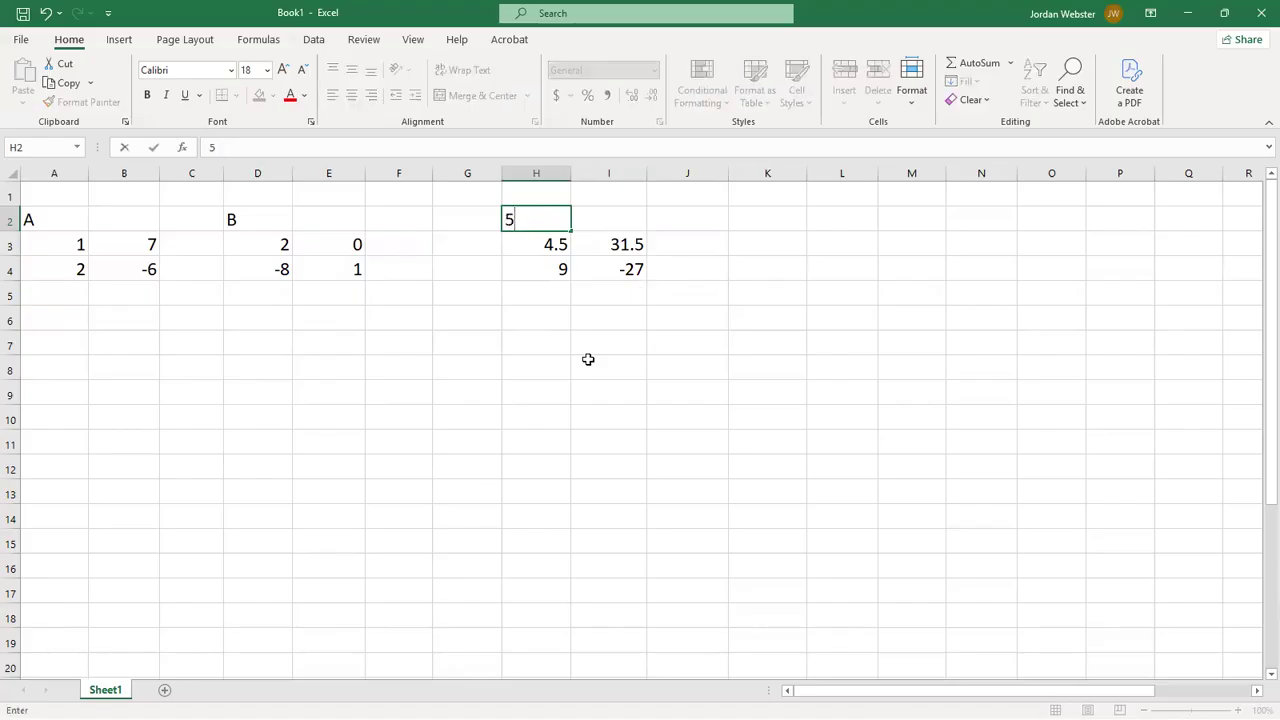
text(A-3B)
key(Return)
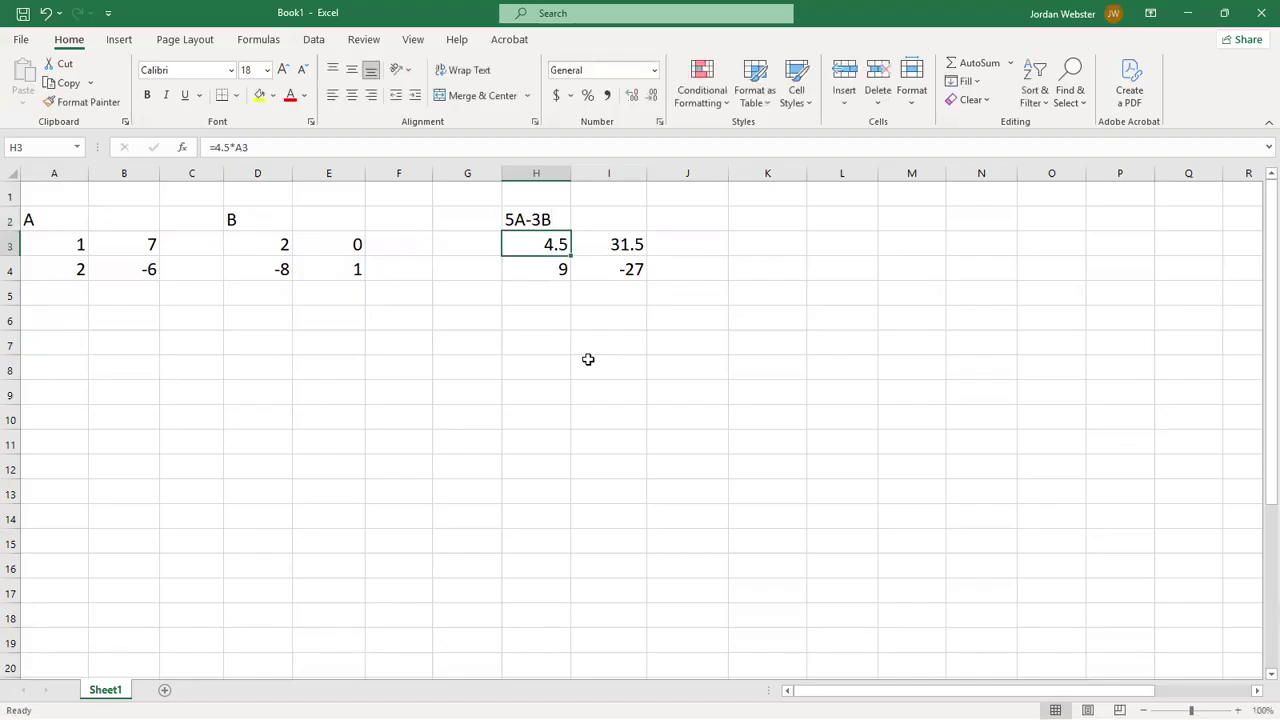
- Replace the formula in cell H3 with the linear combination =5*A3-3*D3
text(=)
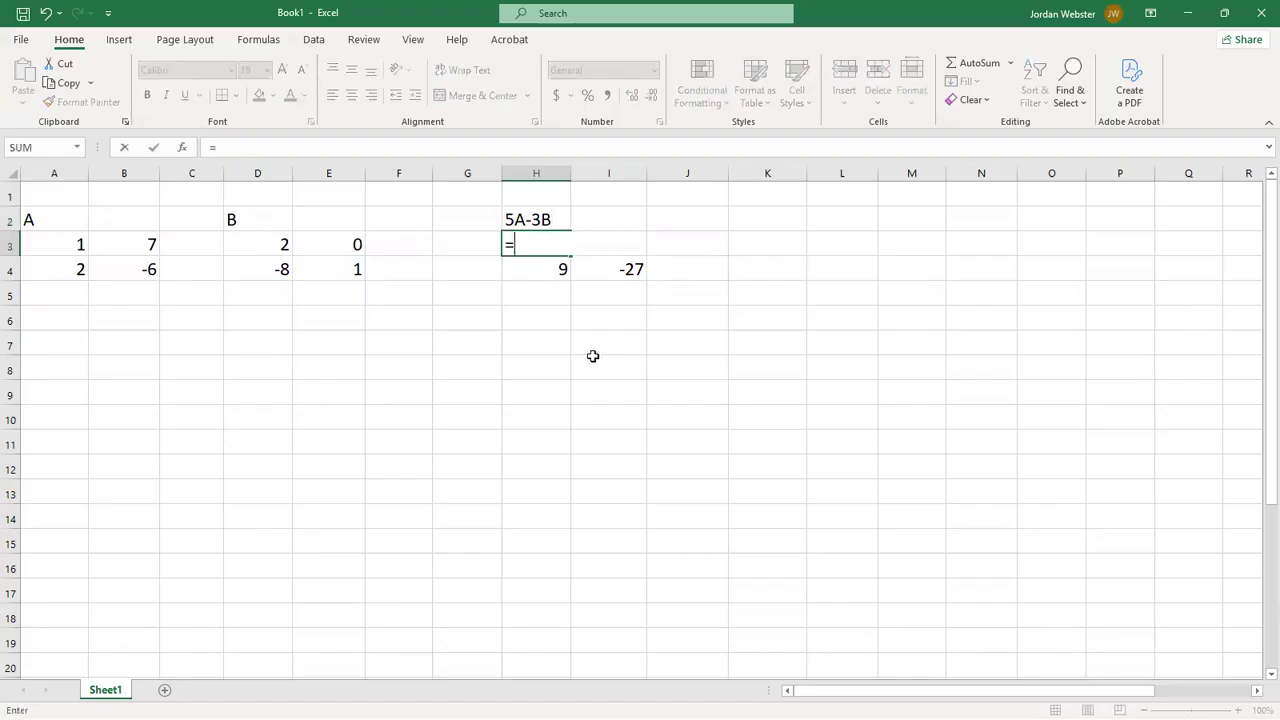
text(5*)
click(46, 247)
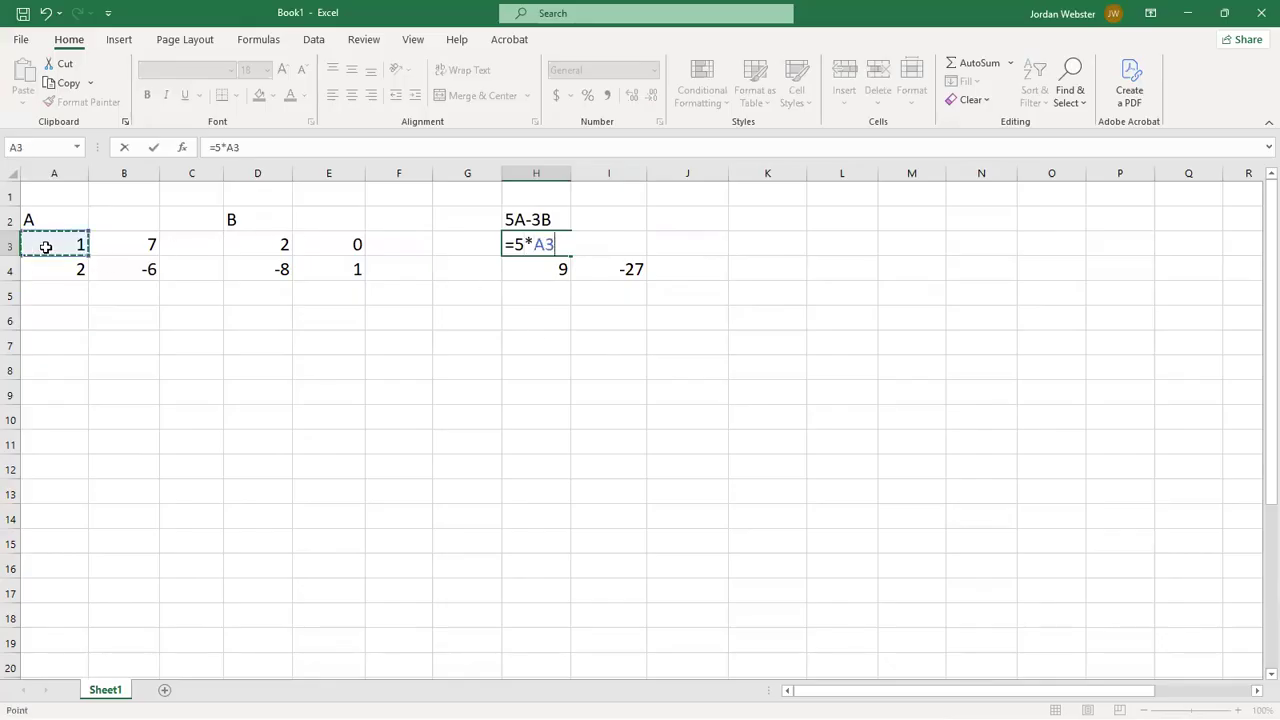
text(-3*)
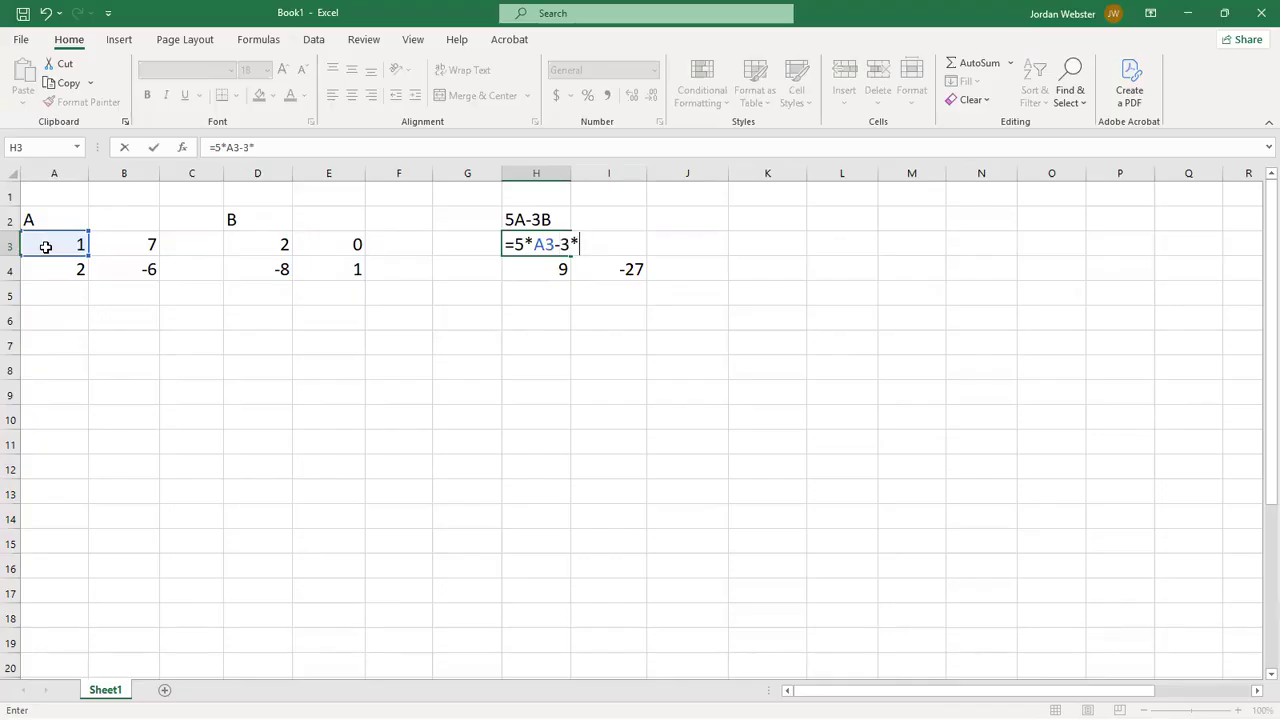
click(257, 246)
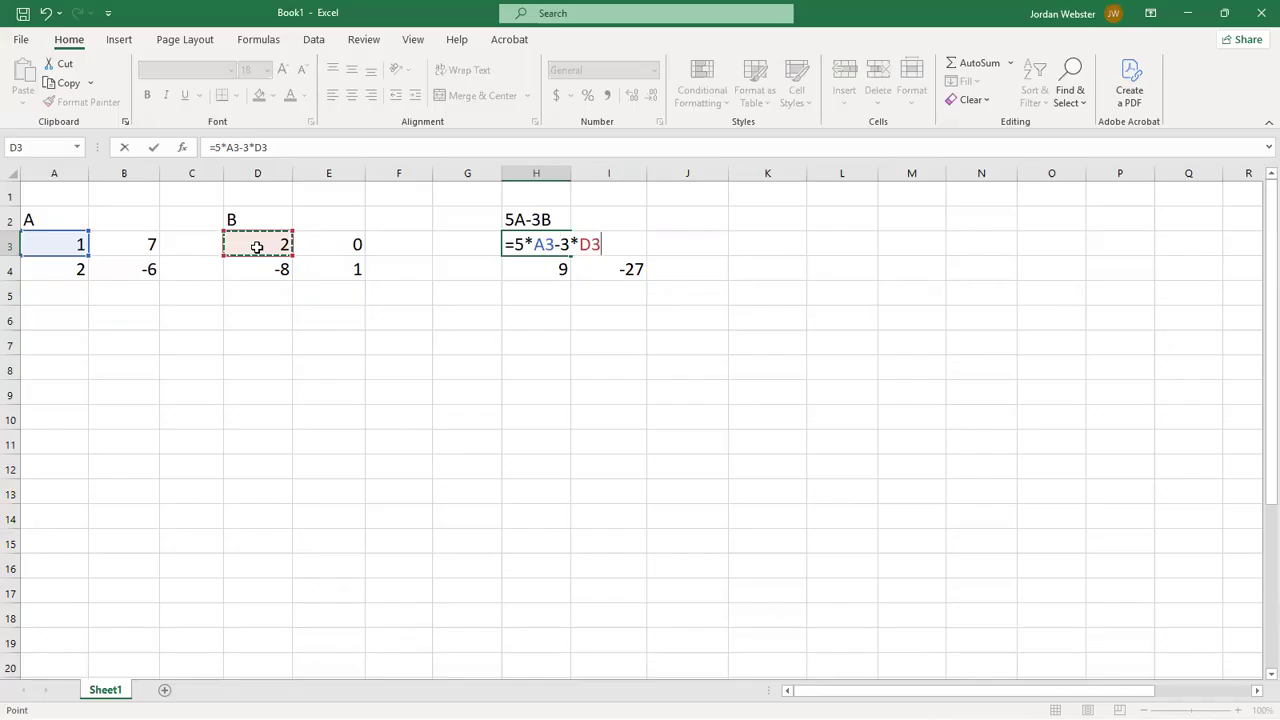
key(Return)
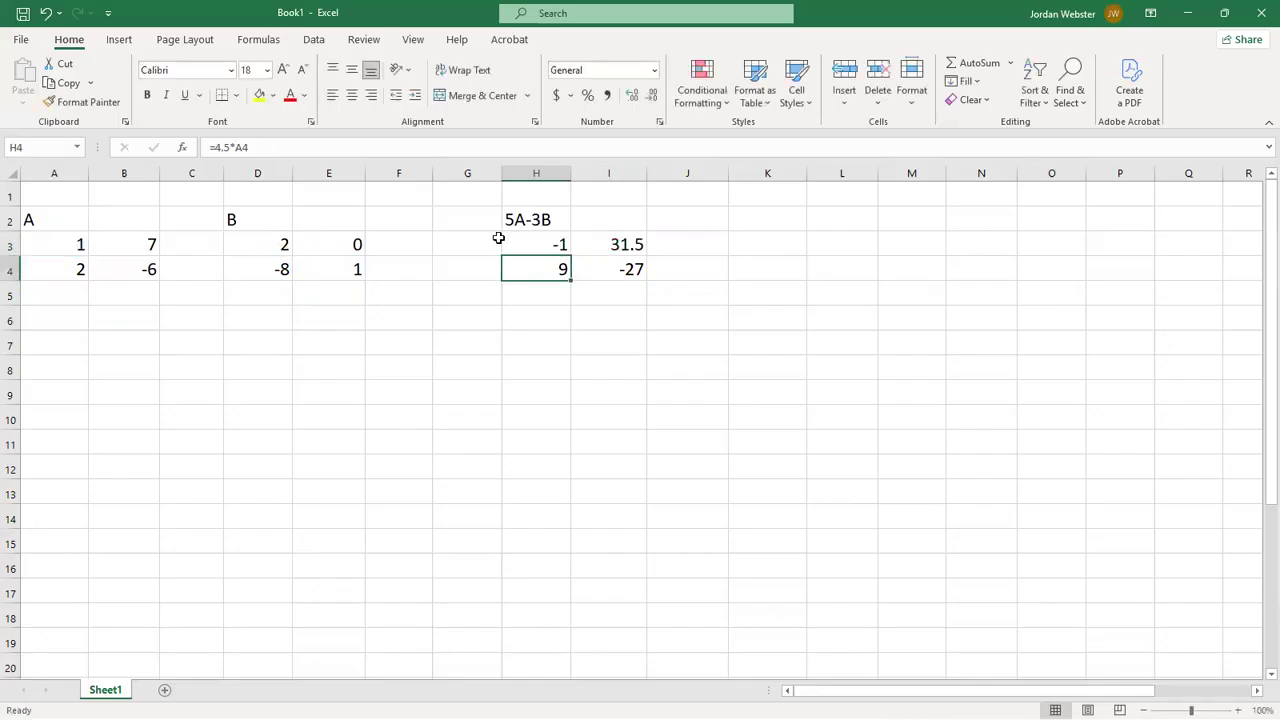
- Fill the 5A-3B formula from H3 across the result range H3:I4, then leave the range deselected
click(543, 243)
drag(570, 257, 648, 281)
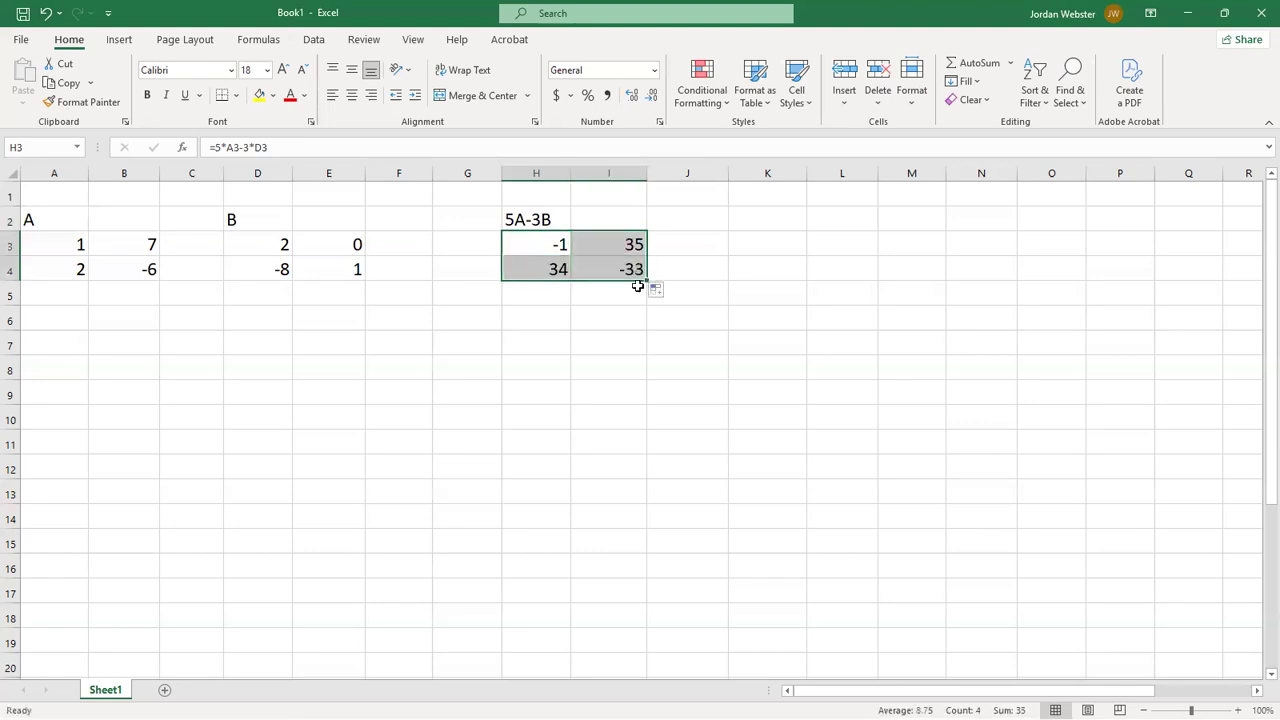
click(614, 335)
drag(535, 243, 590, 264)
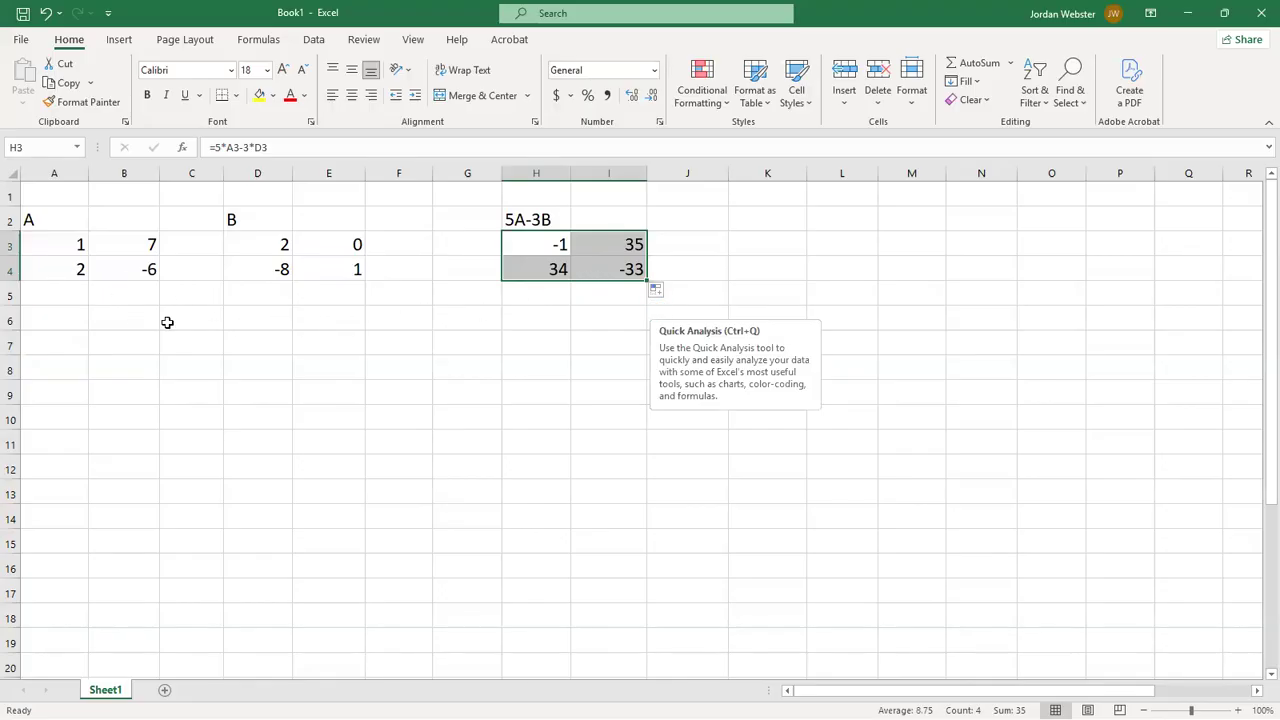
click(367, 316)
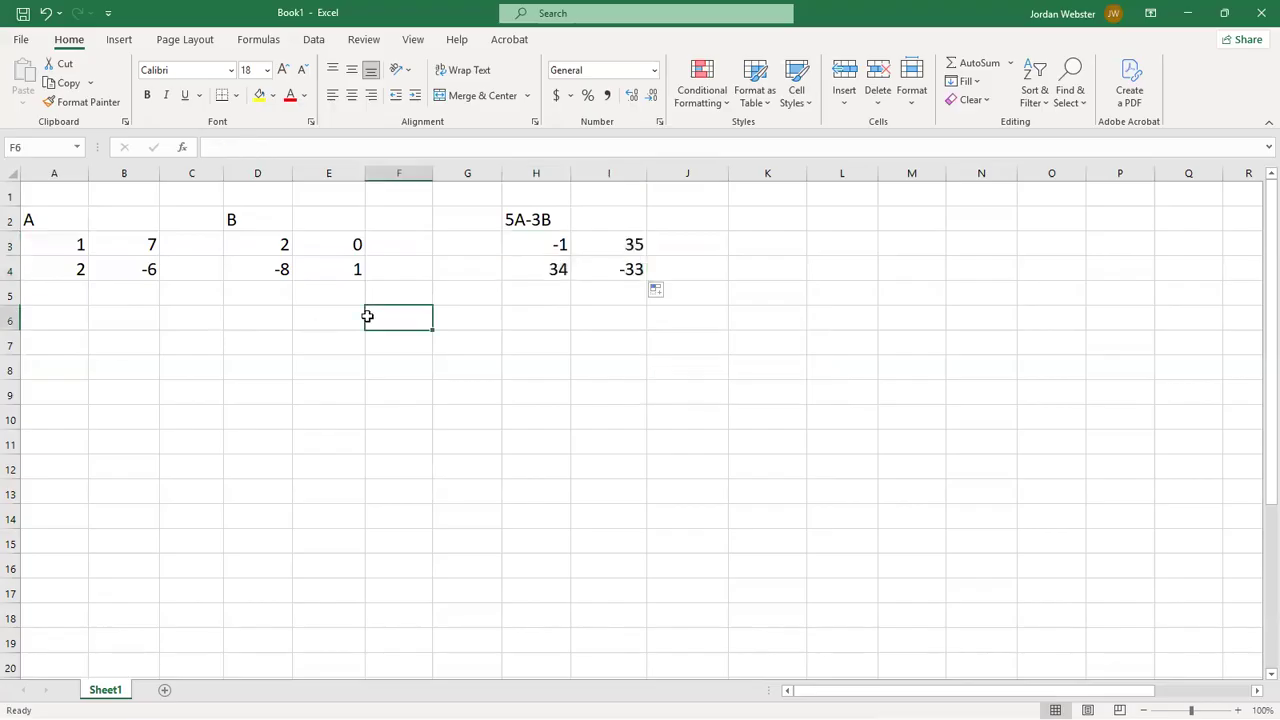
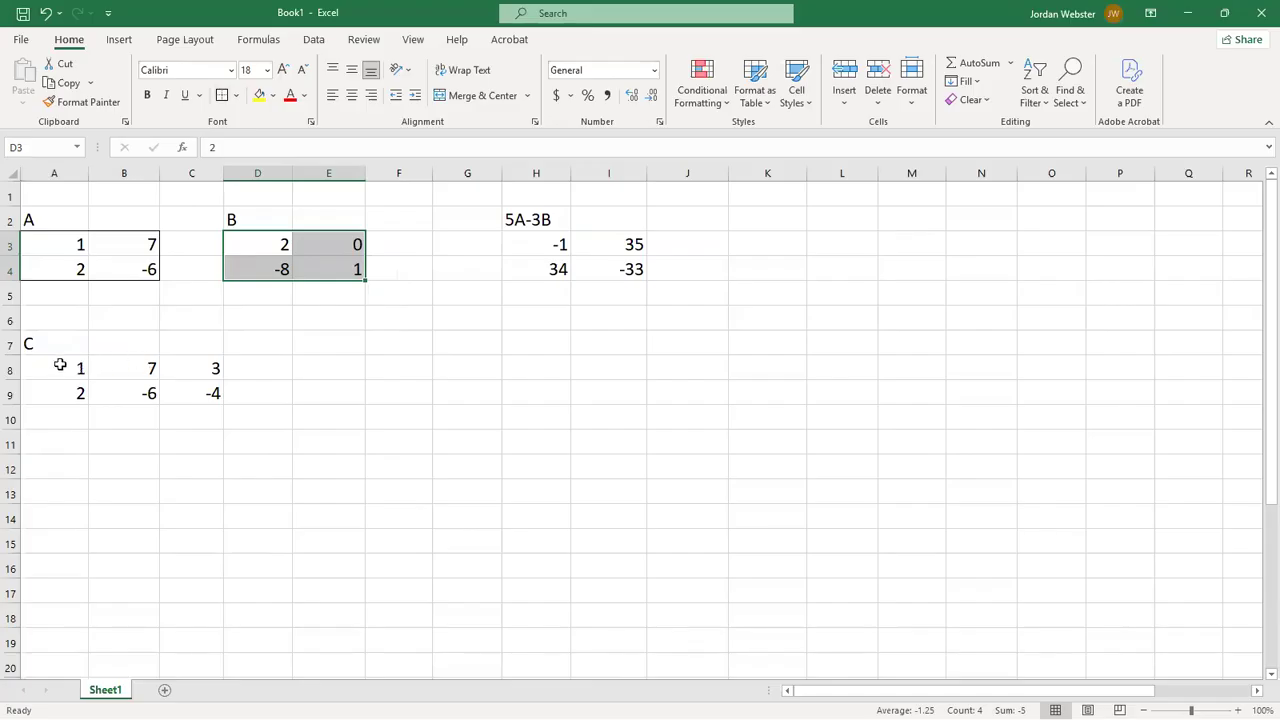
- Apply outside borders around matrix B in D3:E4 and matrix C in A8:C9
click(222, 95)
click(308, 369)
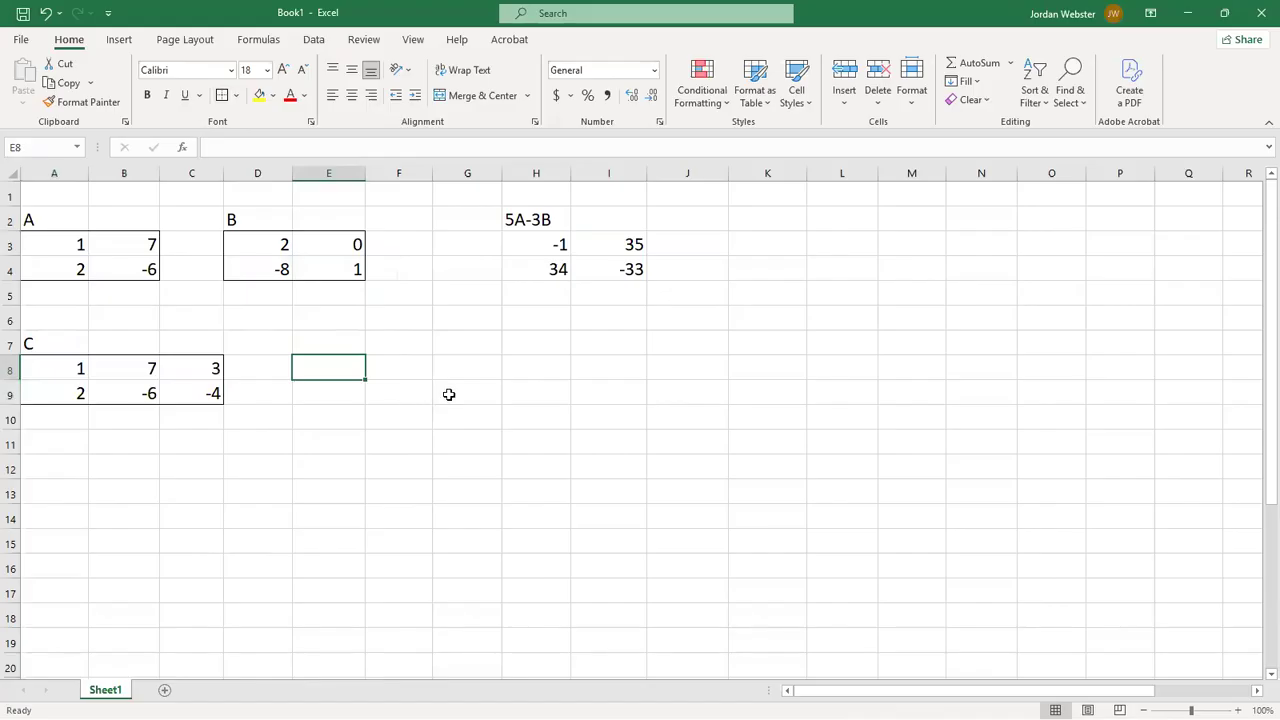
- Replace the result matrix heading in H2 with A*B
click(530, 221)
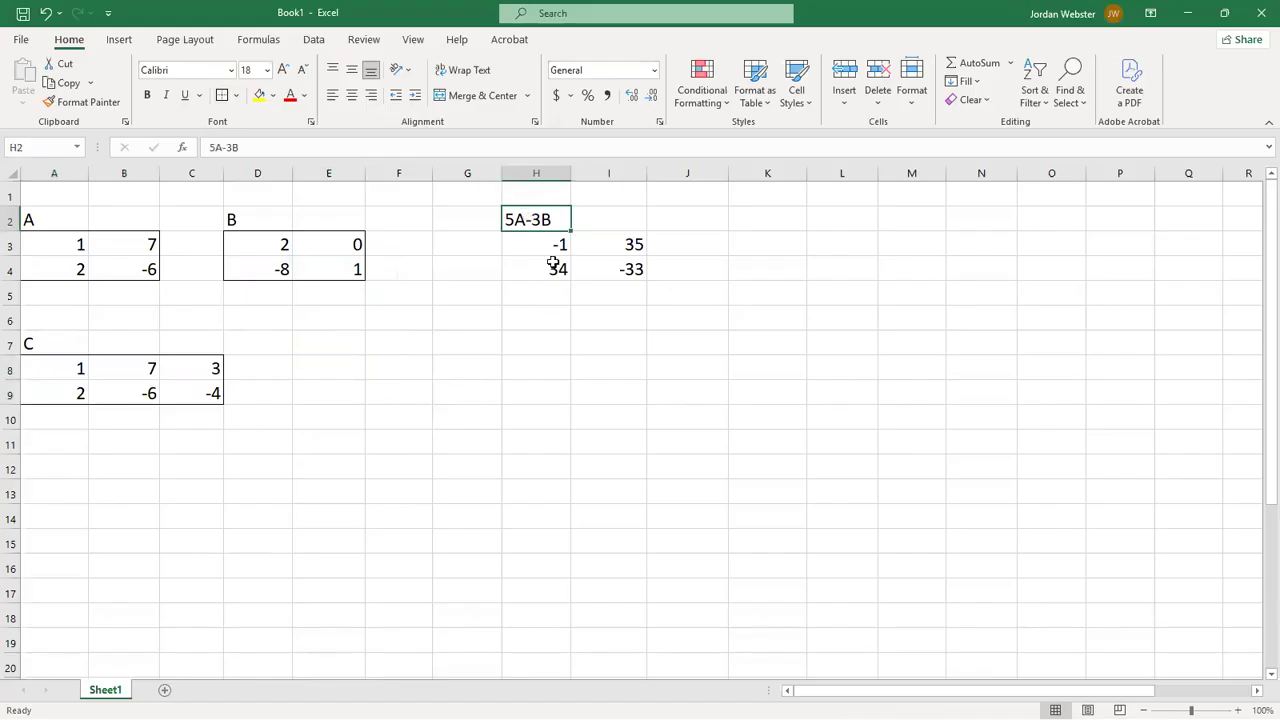
text(A*B)
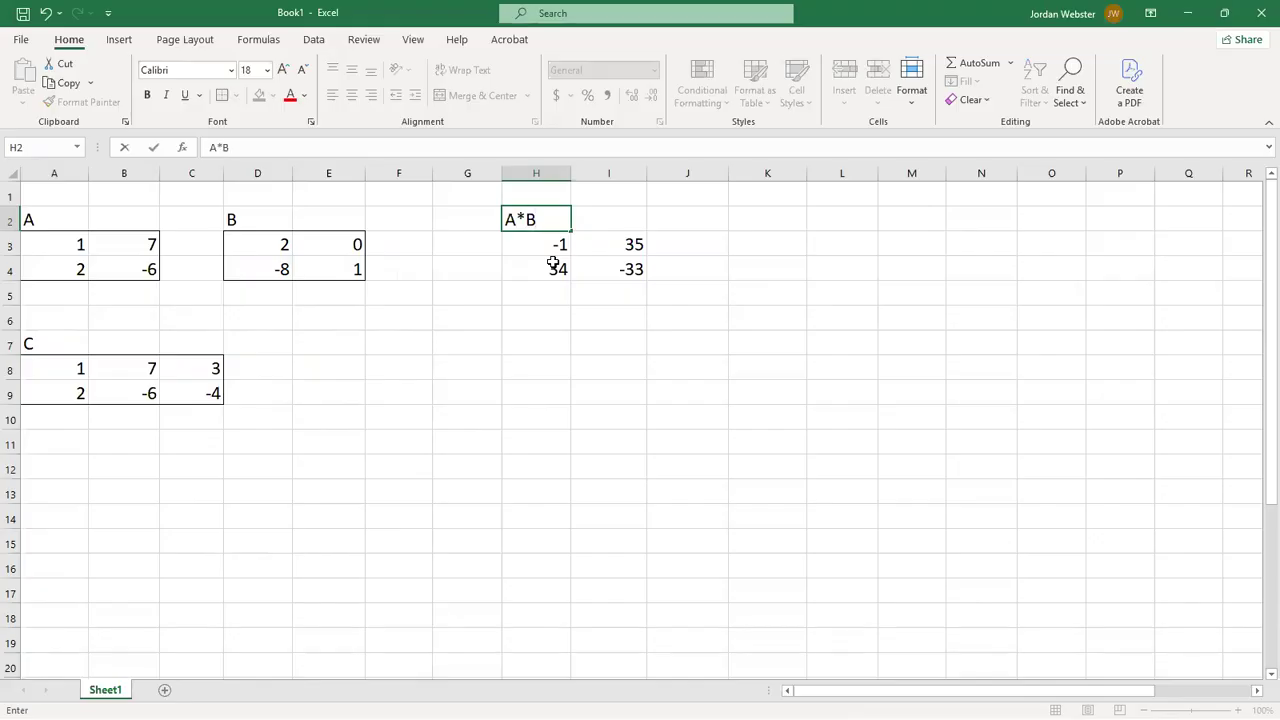
key(Return)
- Clear the old 5A-3B formulas from the result range H3:I4 and return to H3
key(Delete)
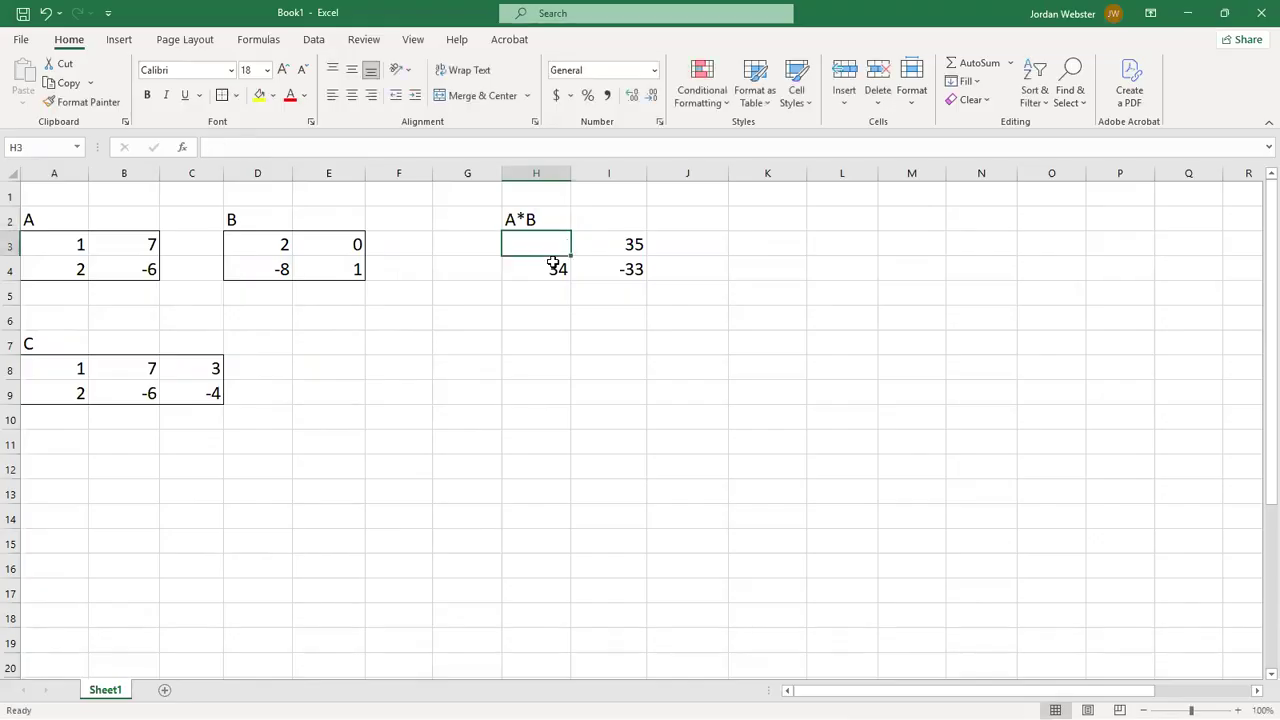
key(Right)
key(Delete)
key(Down)
key(Left)
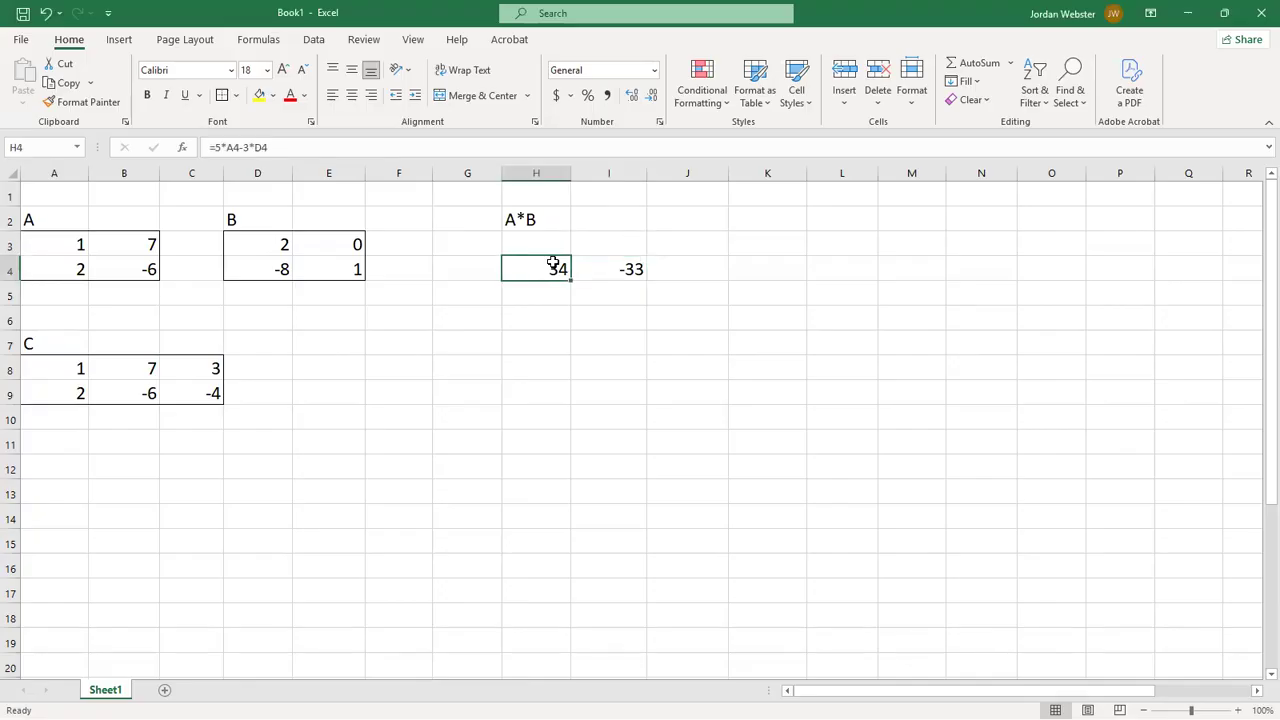
key(Delete)
key(Right)
key(Delete)
key(Up)
key(Left)
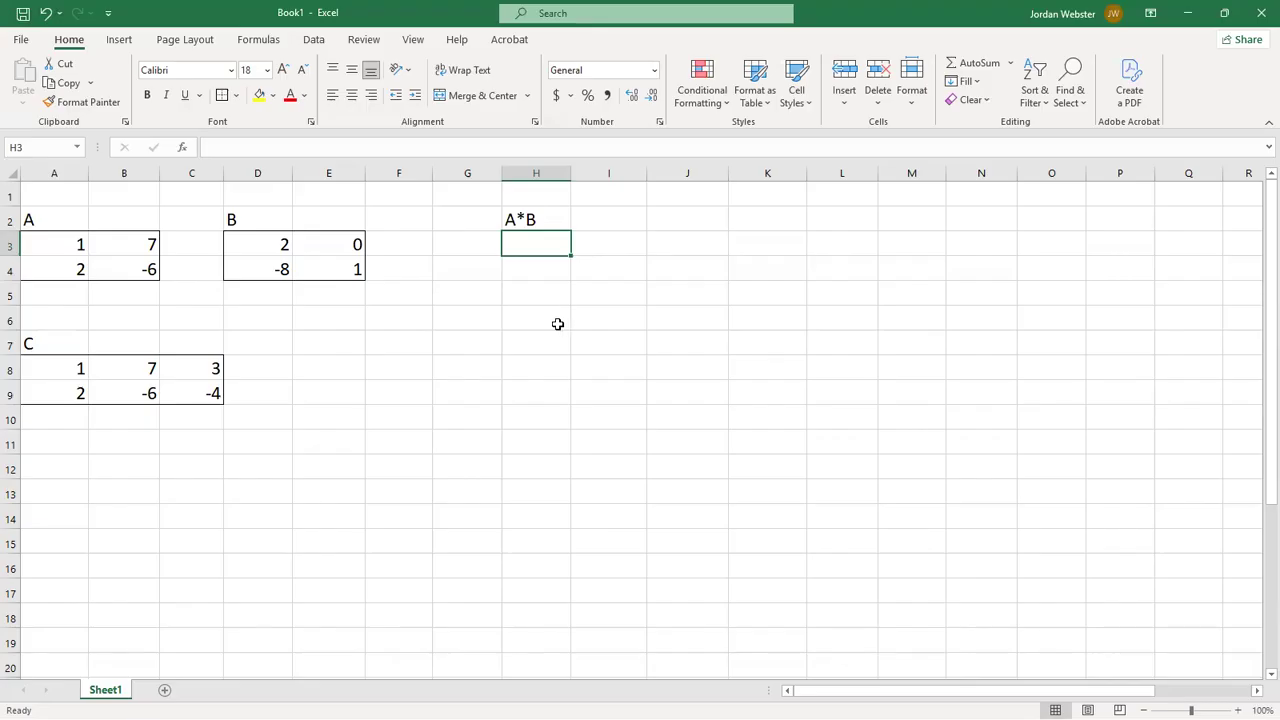
- Enter the matrix product formula =MMULT(A3:B4,D3:E4) in H3, dismiss the spill notice and leave the result range deselected
text(=)
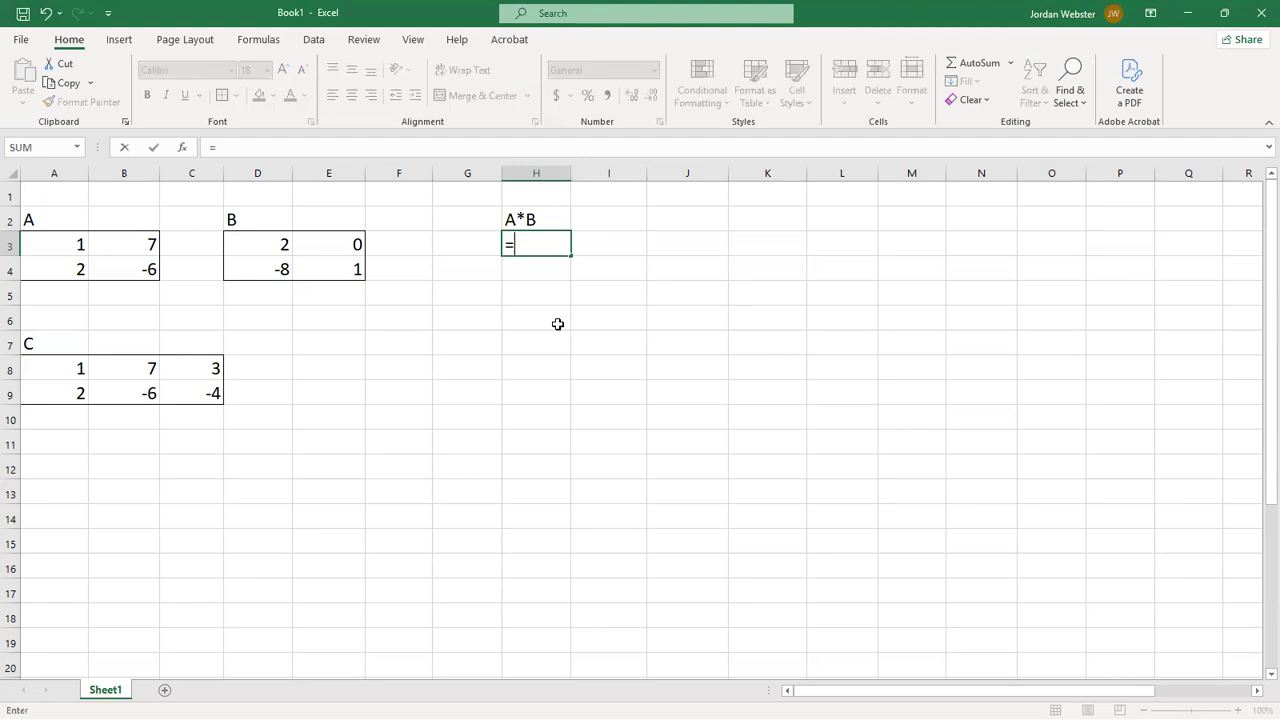
text(m)
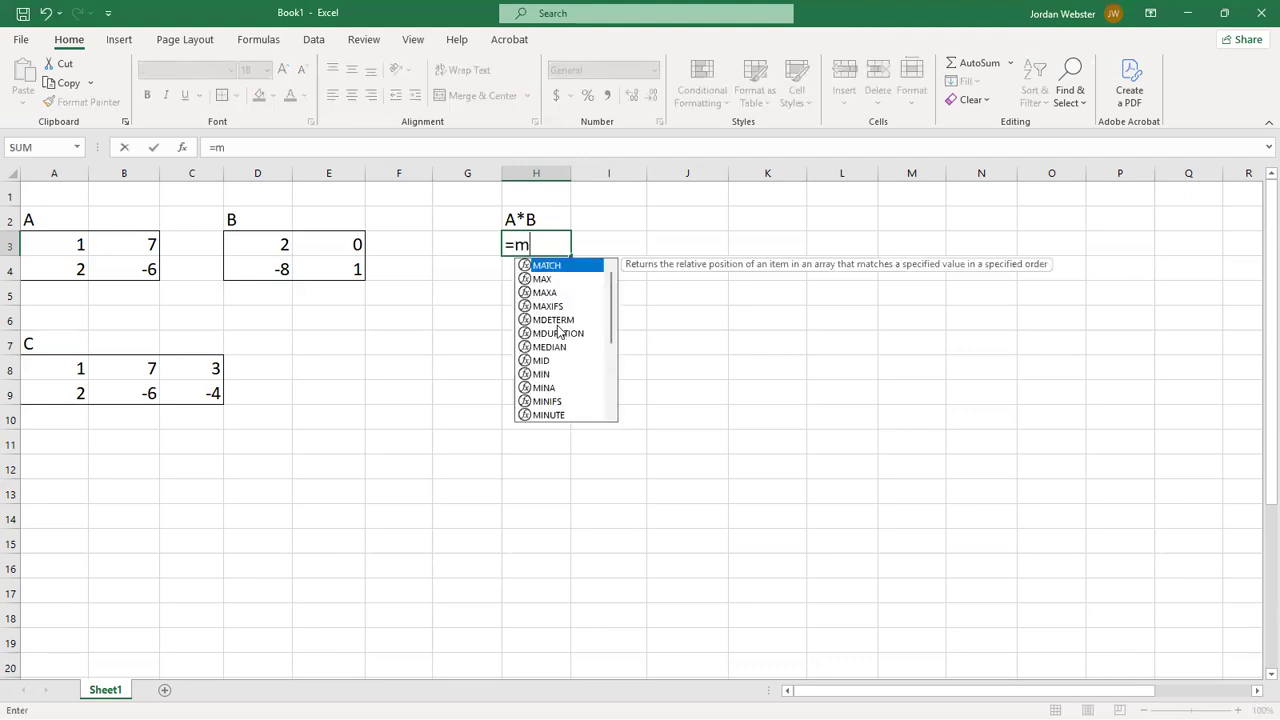
text(mult)
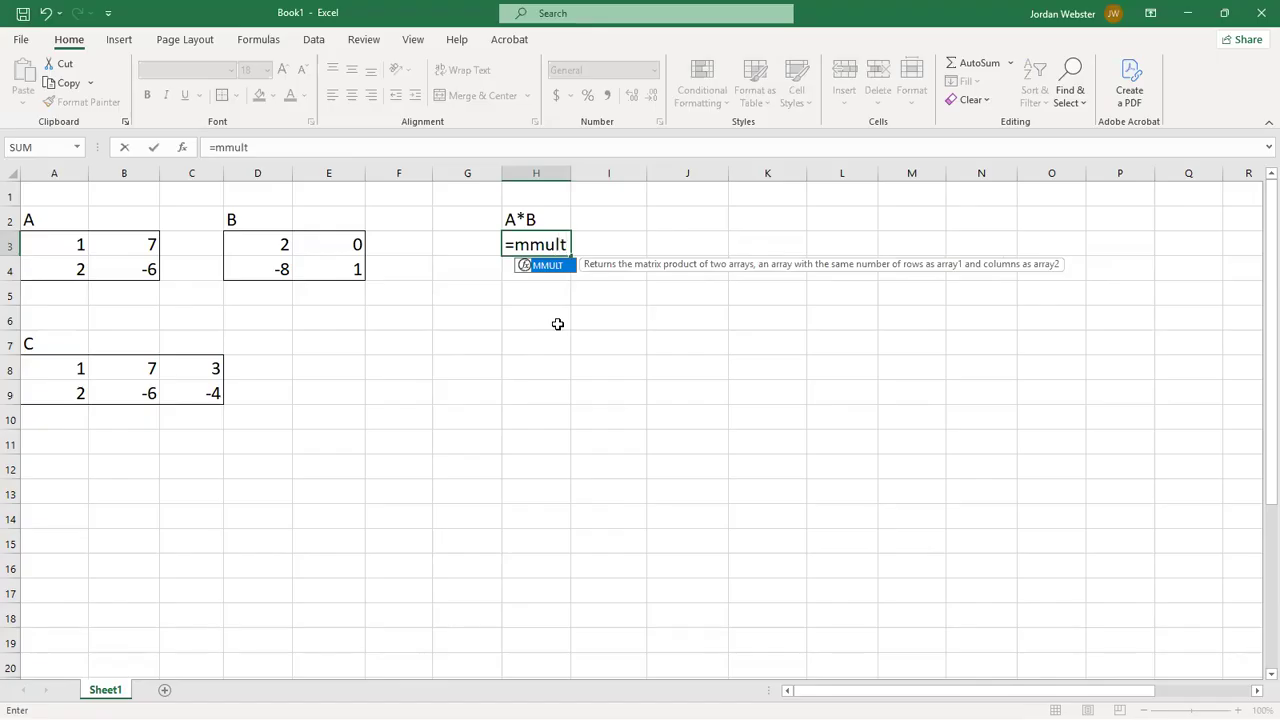
text(()
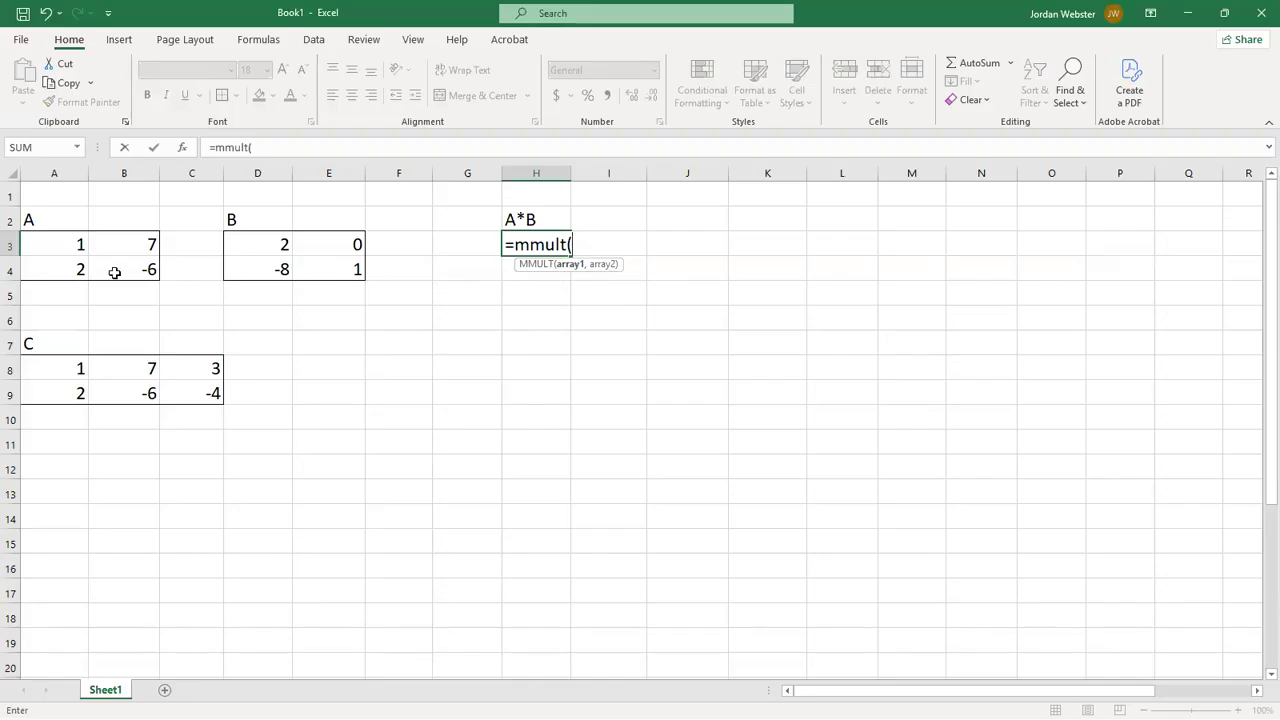
click(60, 245)
drag(60, 245, 108, 262)
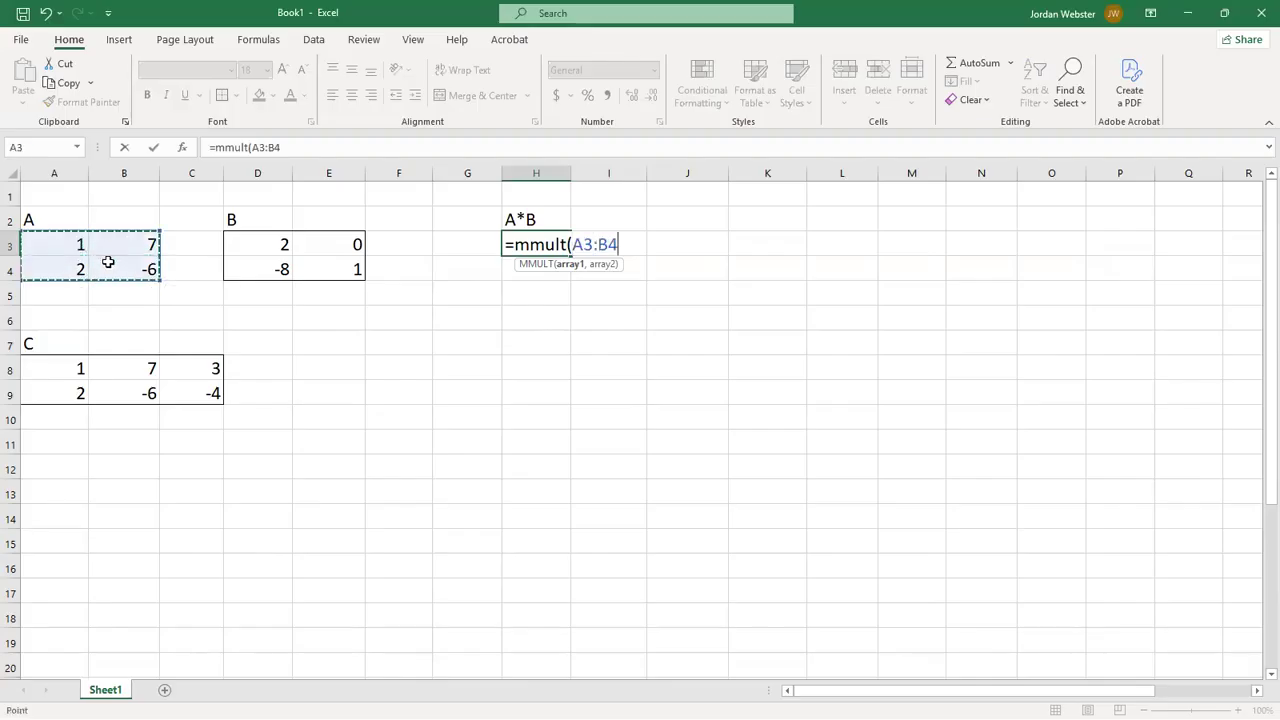
text(,)
drag(251, 240, 314, 269)
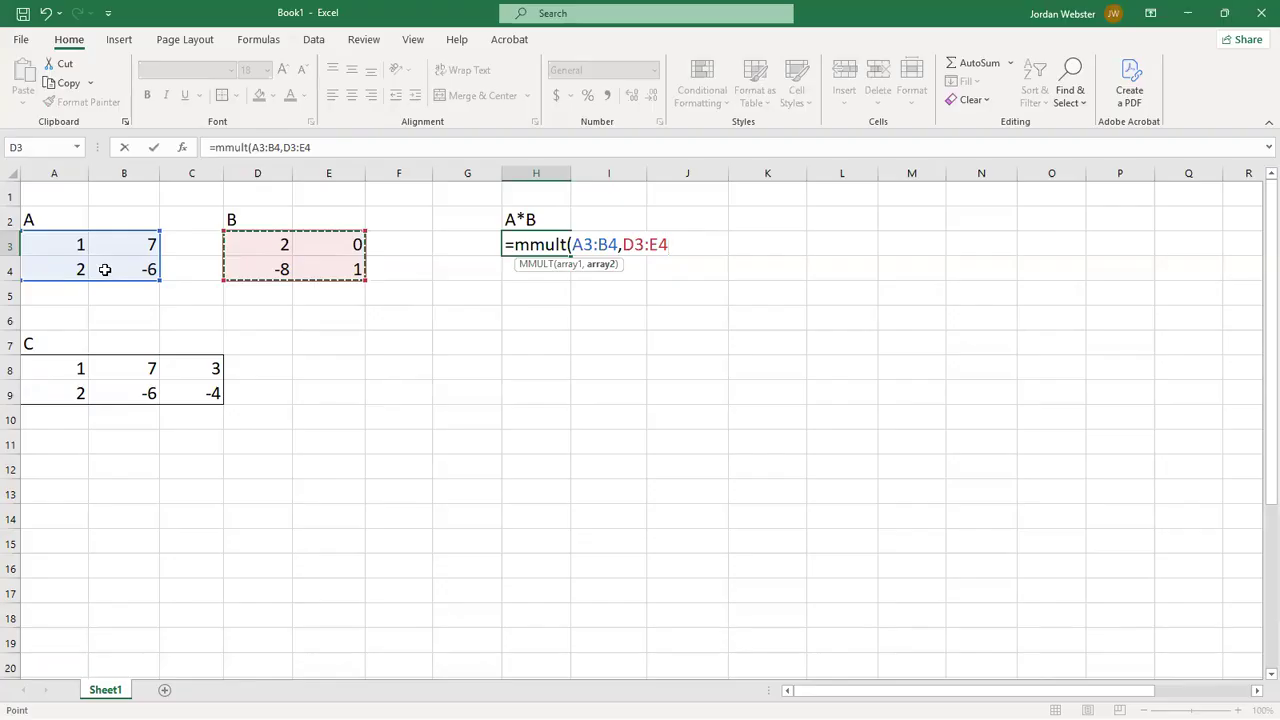
text())
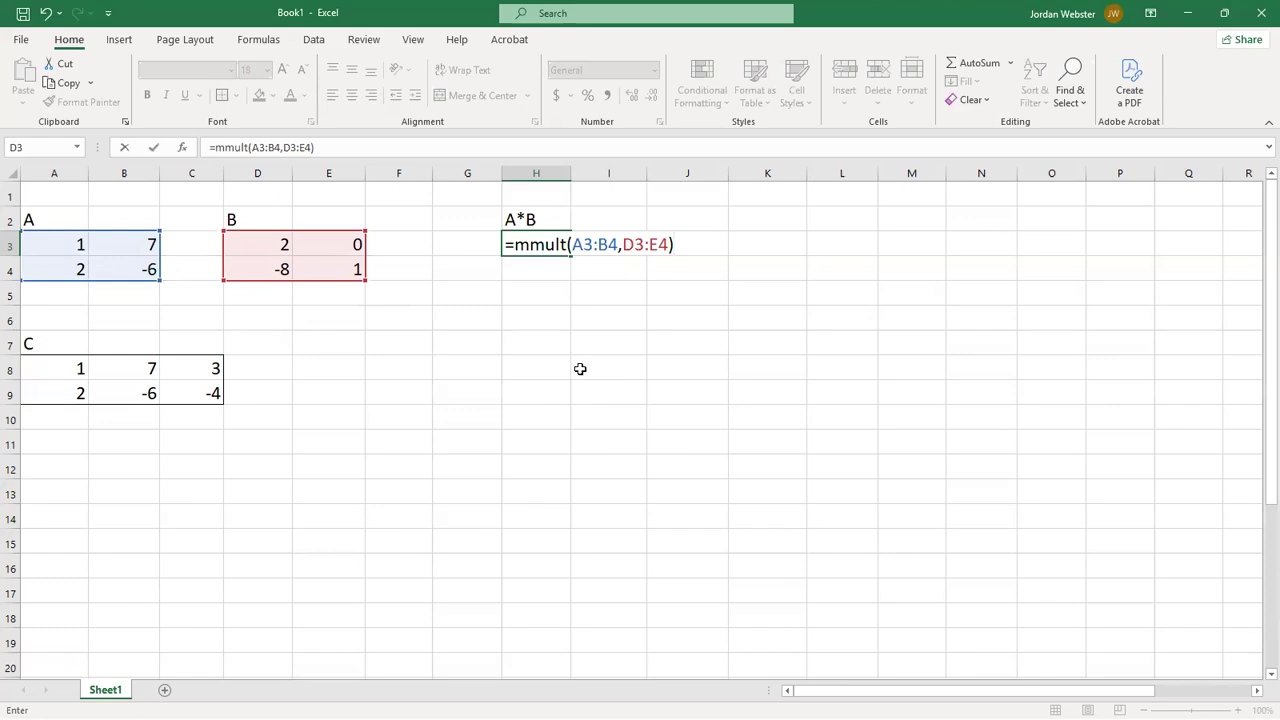
key(Return)
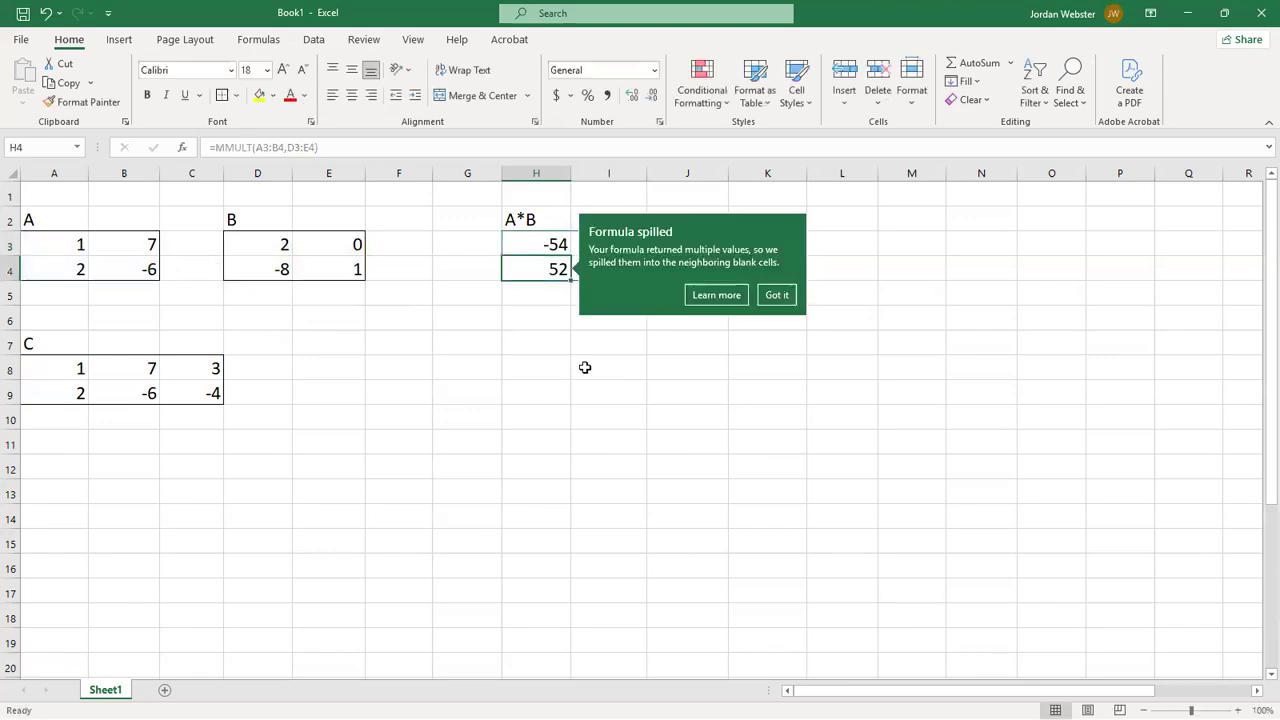
click(777, 294)
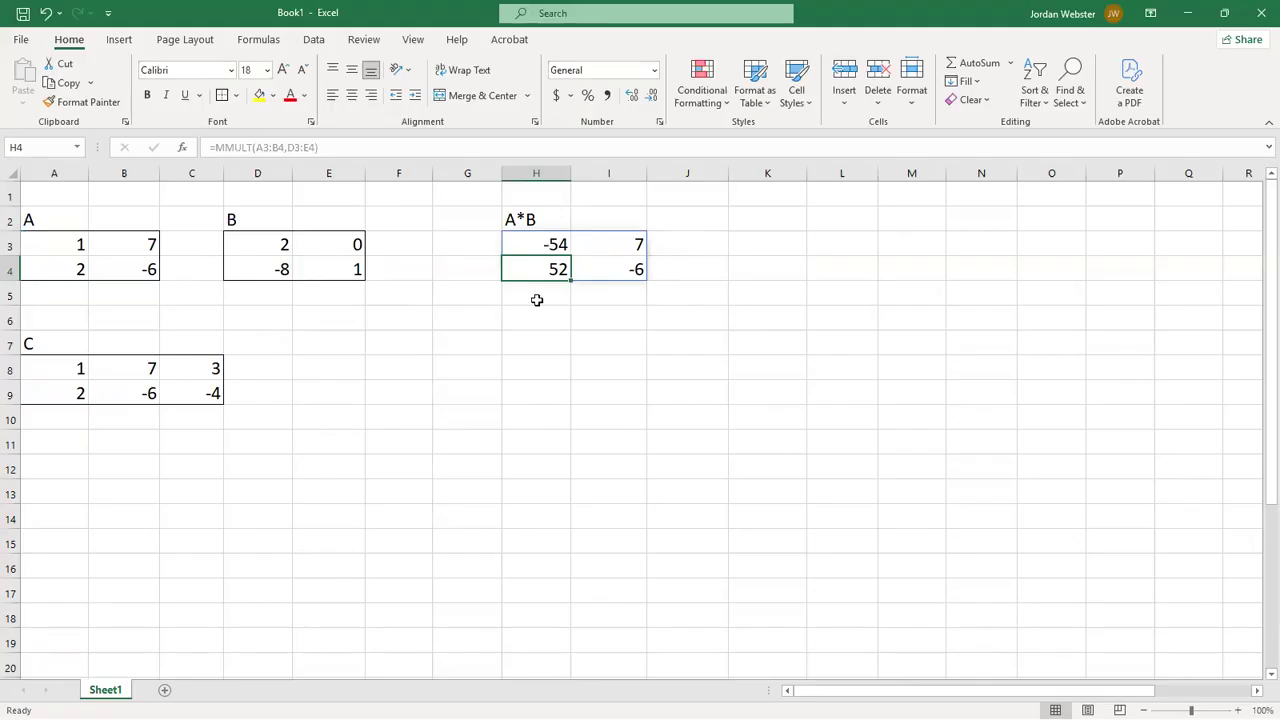
drag(529, 245, 593, 275)
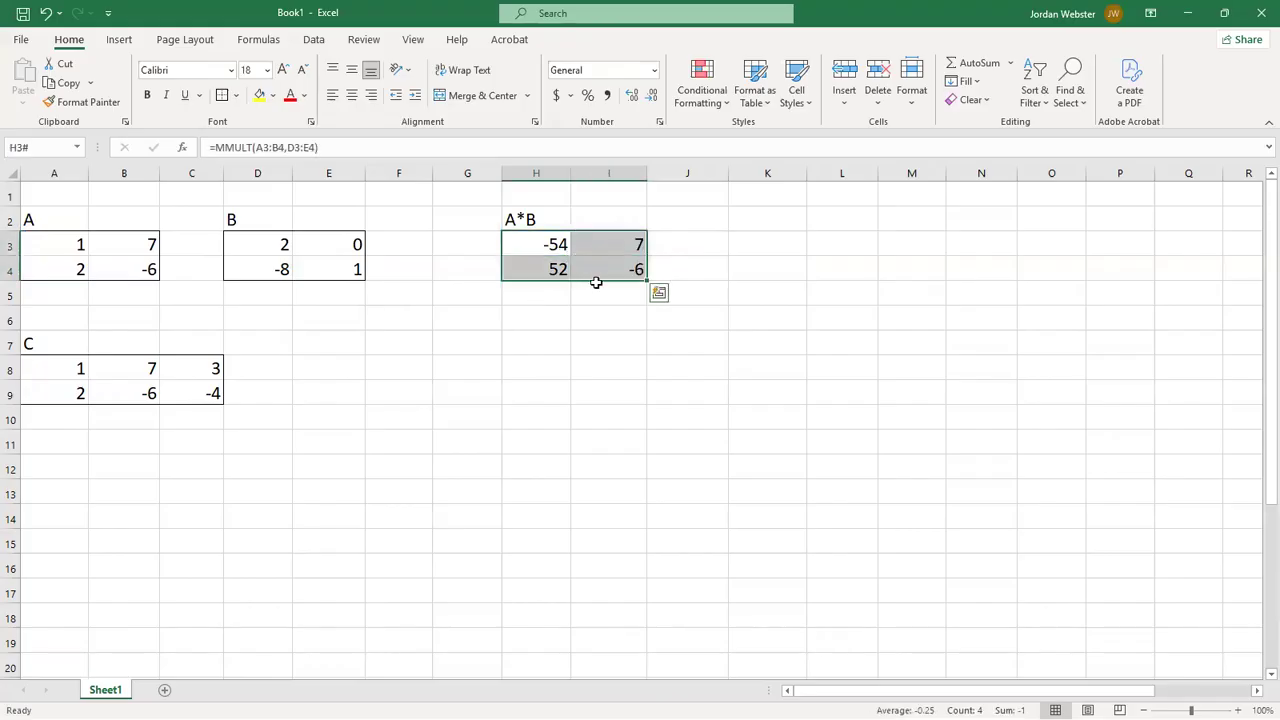
click(599, 325)
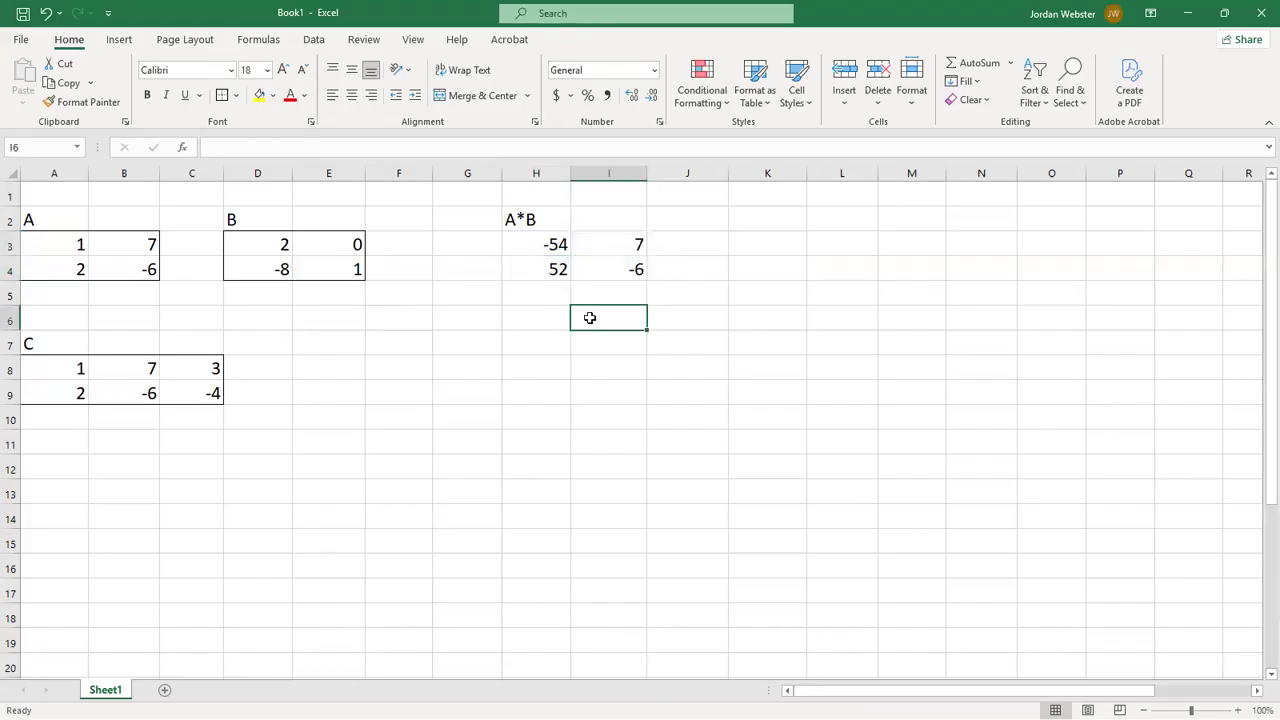
- Add the heading B*A in K2 for a second product matrix
click(783, 220)
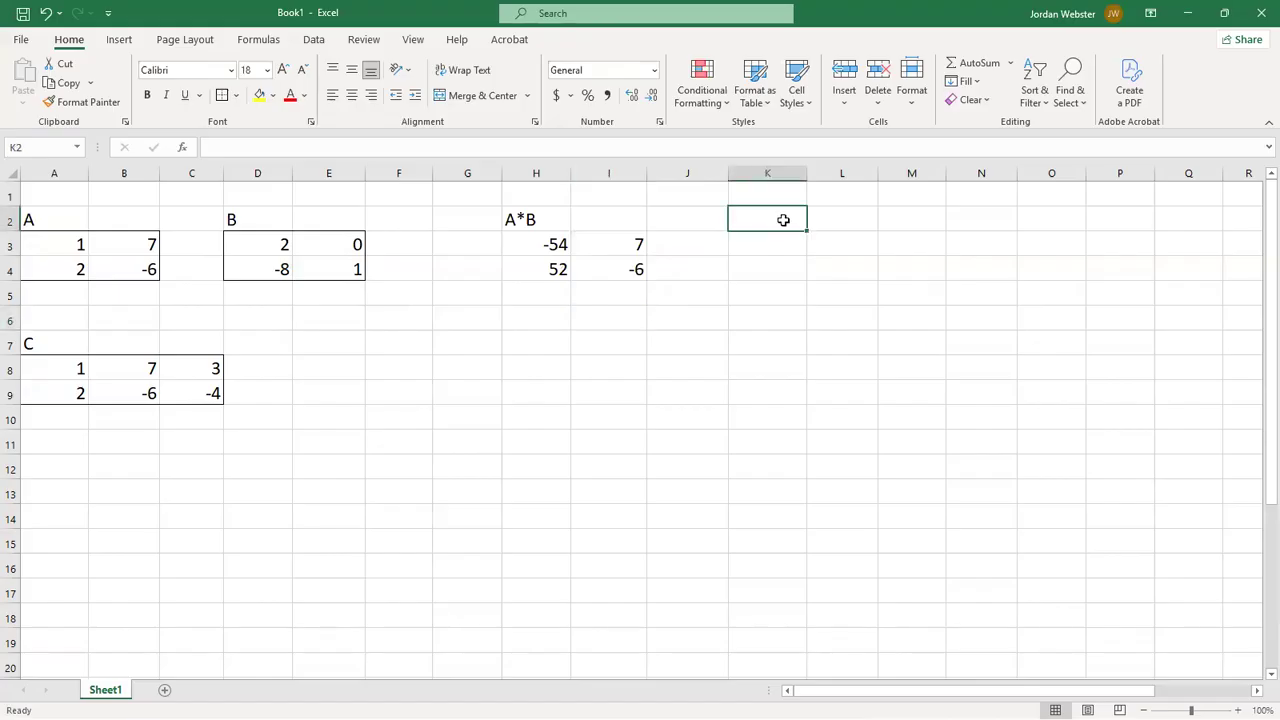
text(B)
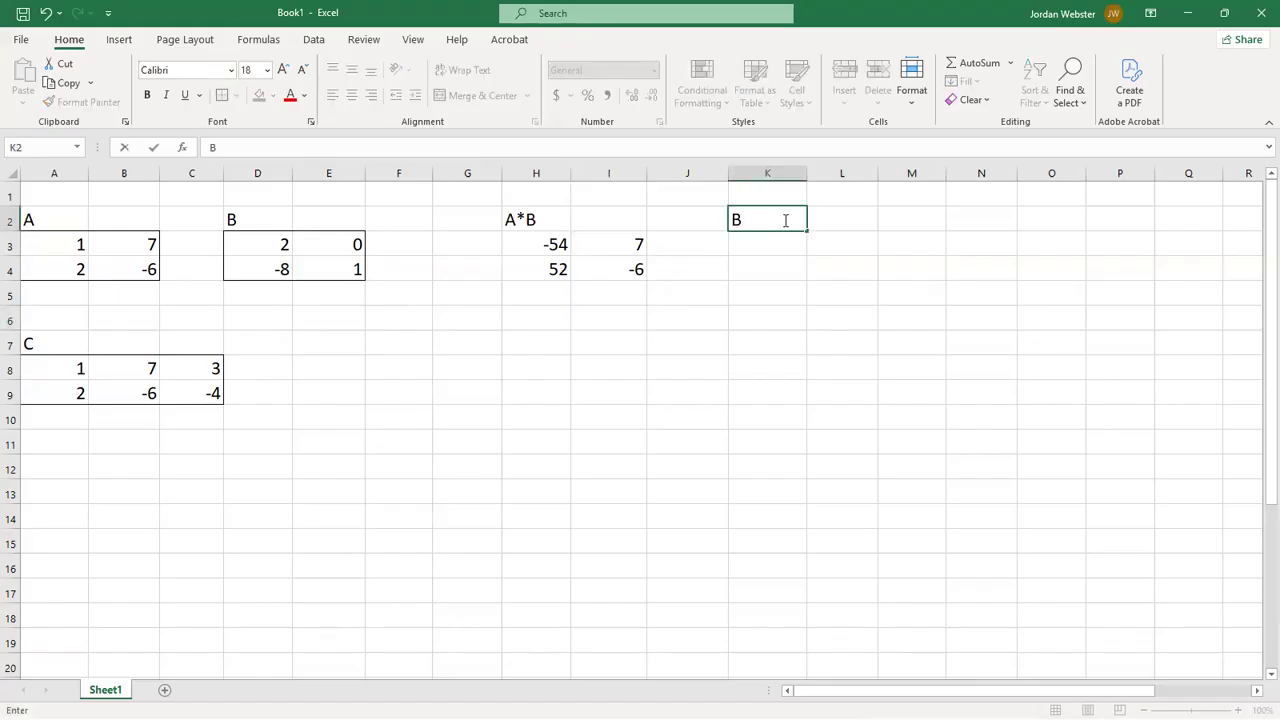
text(*A)
key(Return)
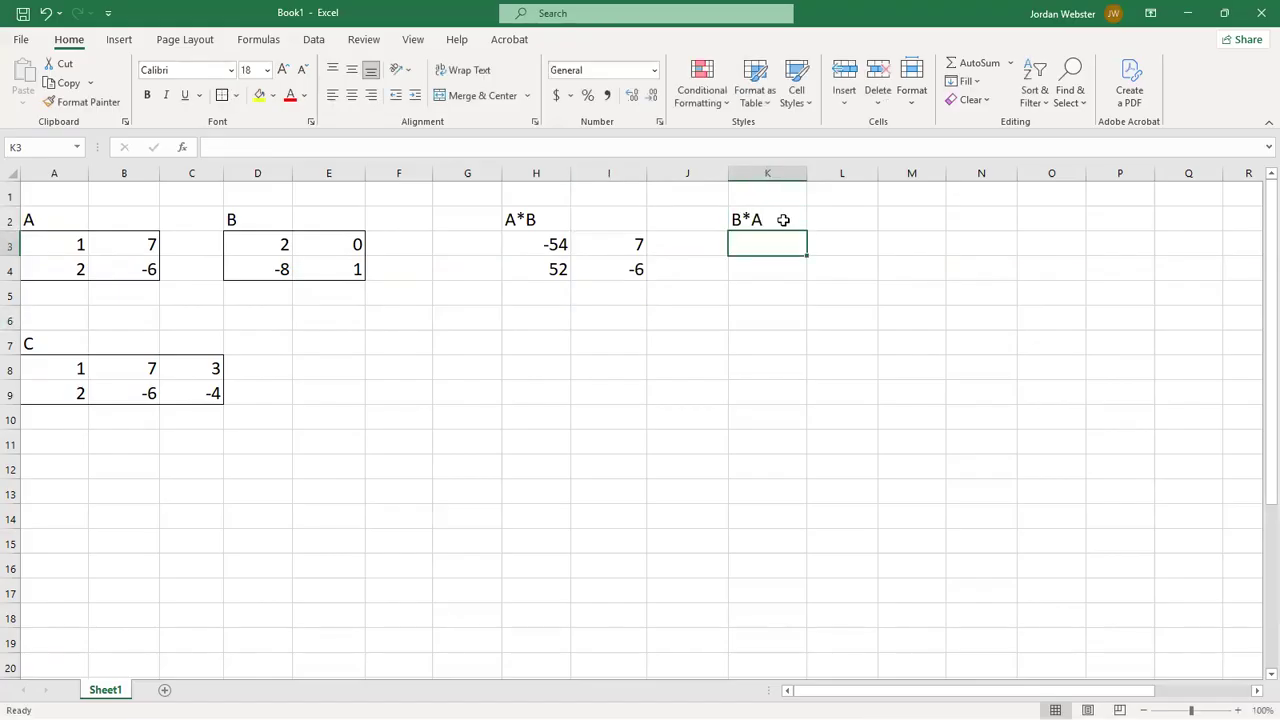
- Insert the MMULT function from the Math & Trig library in K3 with D3:E4 as Array1 and A3:B4 as Array2
text(=)
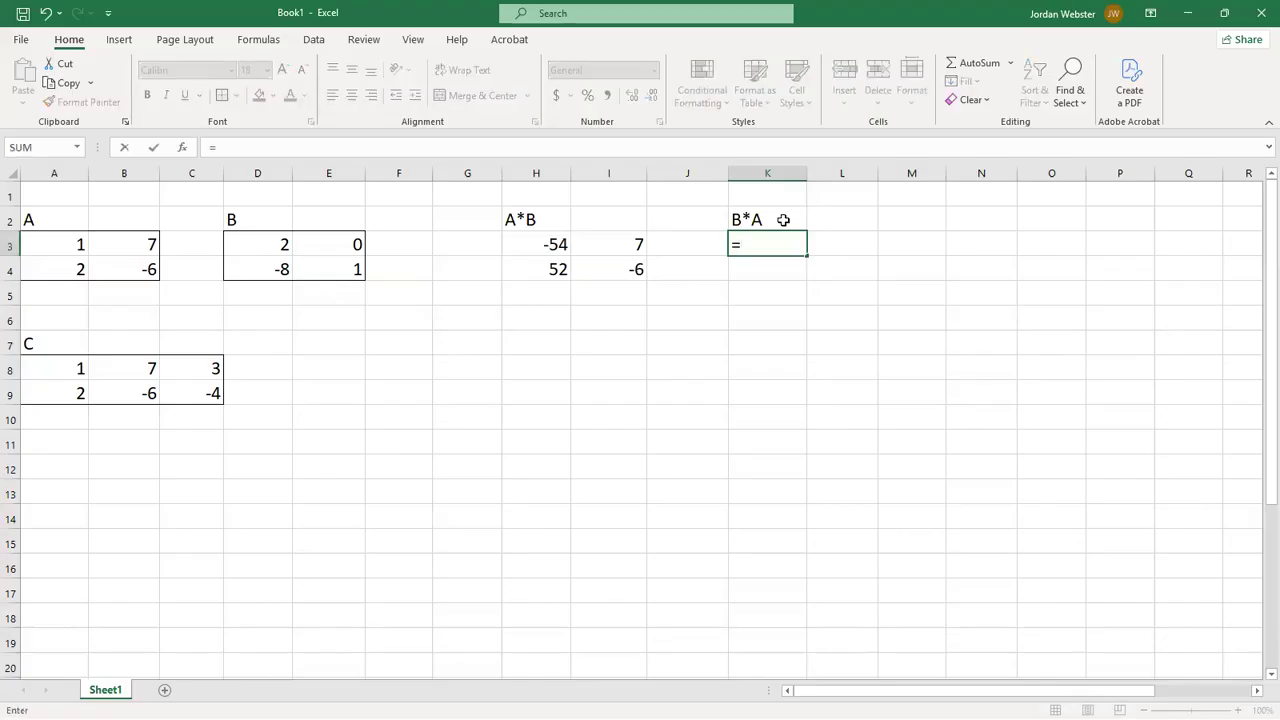
click(265, 46)
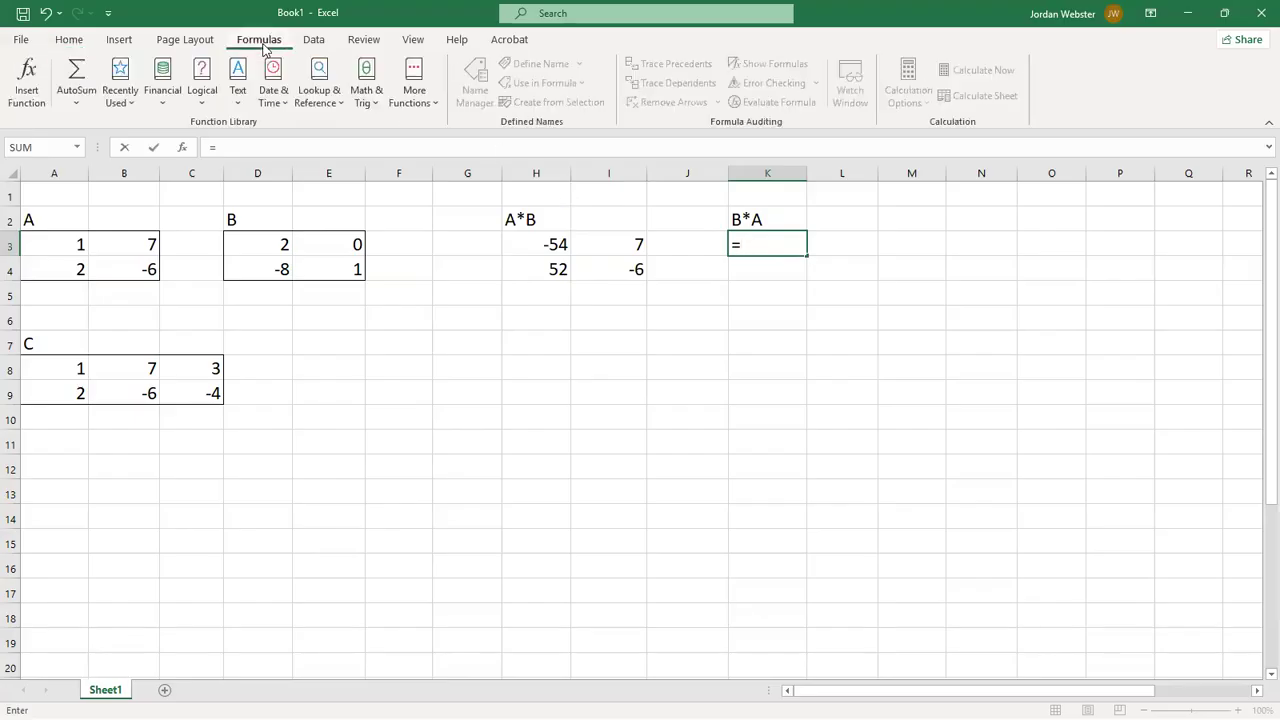
click(363, 78)
scroll(386, 334, down, 8)
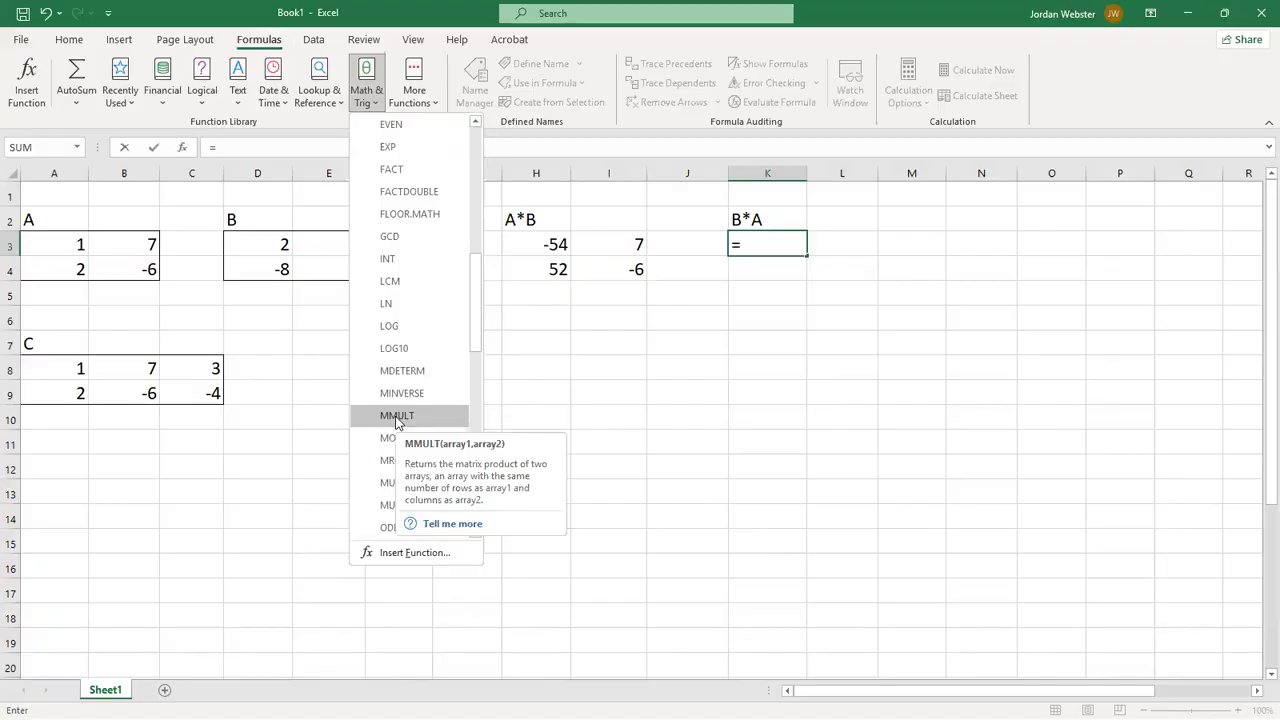
click(397, 416)
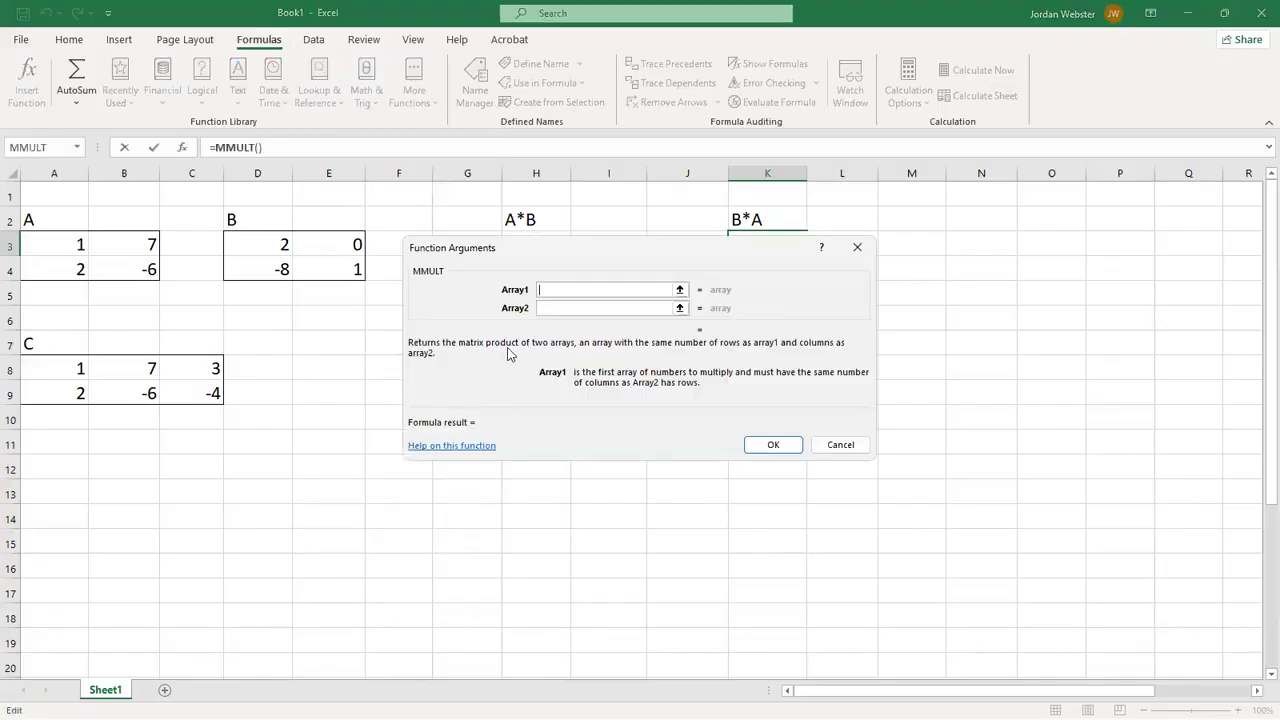
mouse_move(78, 247)
mouse_down()
mouse_move(115, 262)
mouse_move(123, 251)
mouse_move(72, 246)
mouse_up()
drag(284, 245, 310, 265)
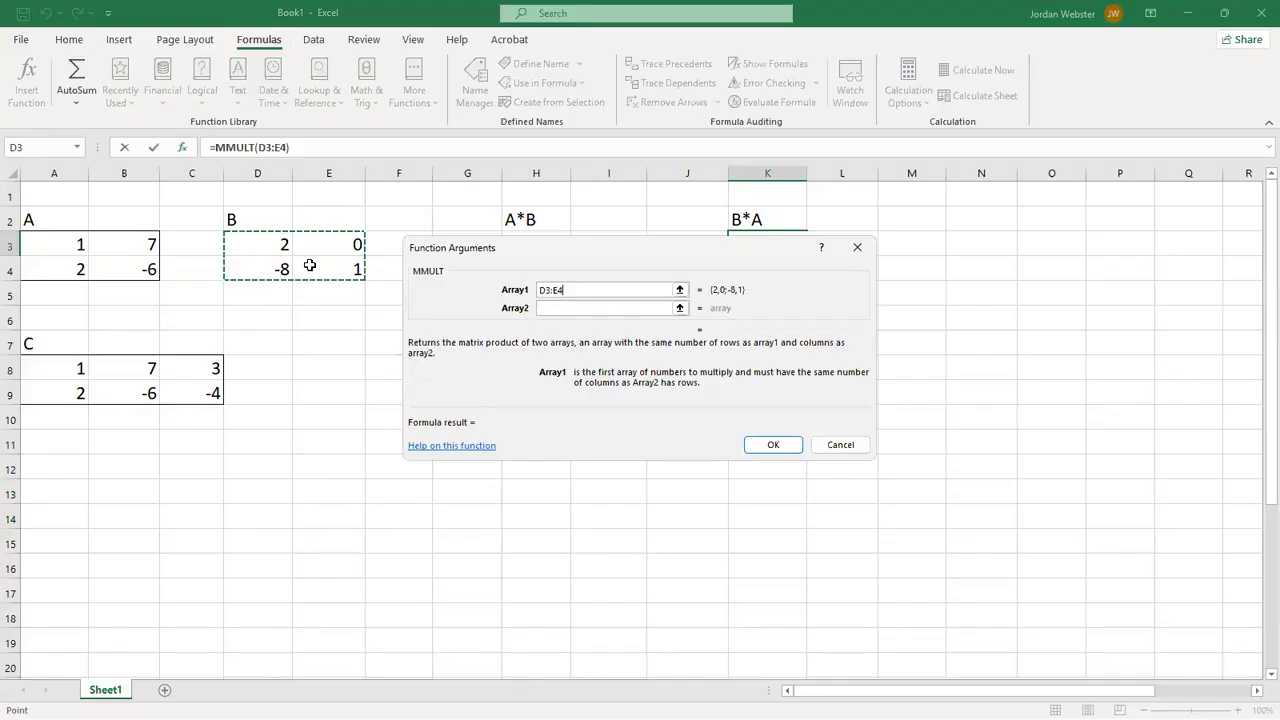
click(572, 310)
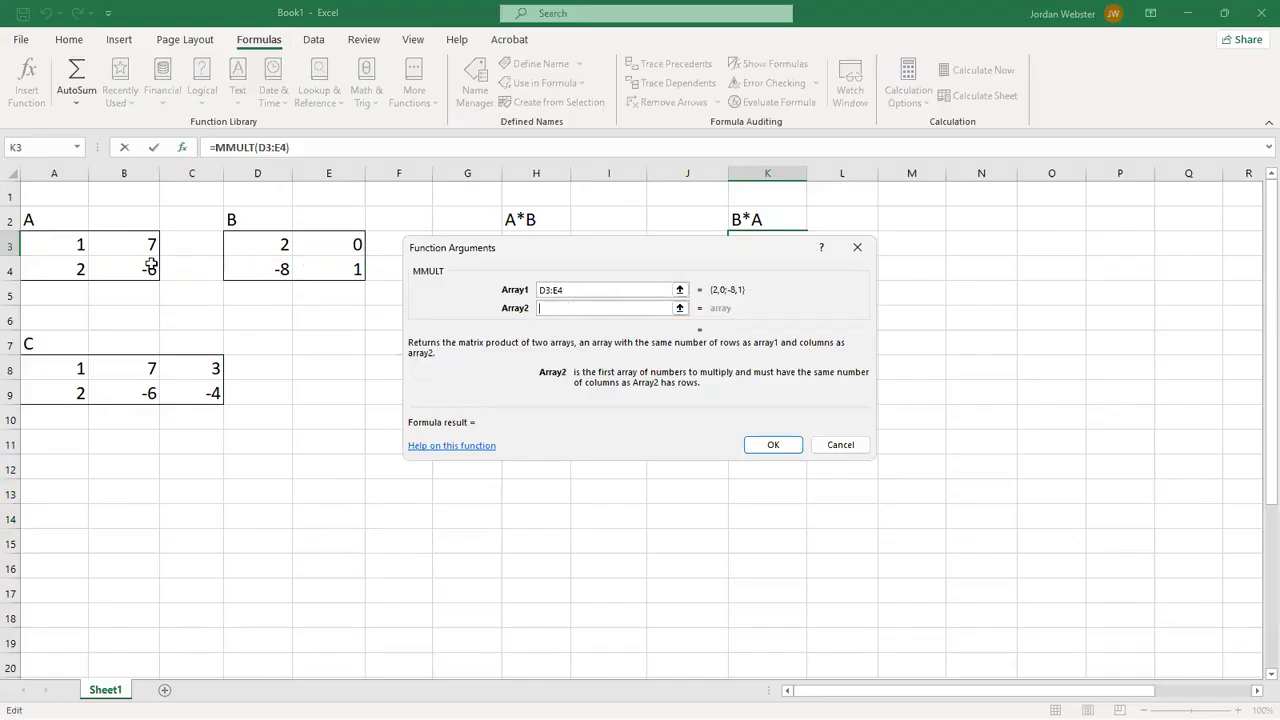
drag(63, 246, 120, 268)
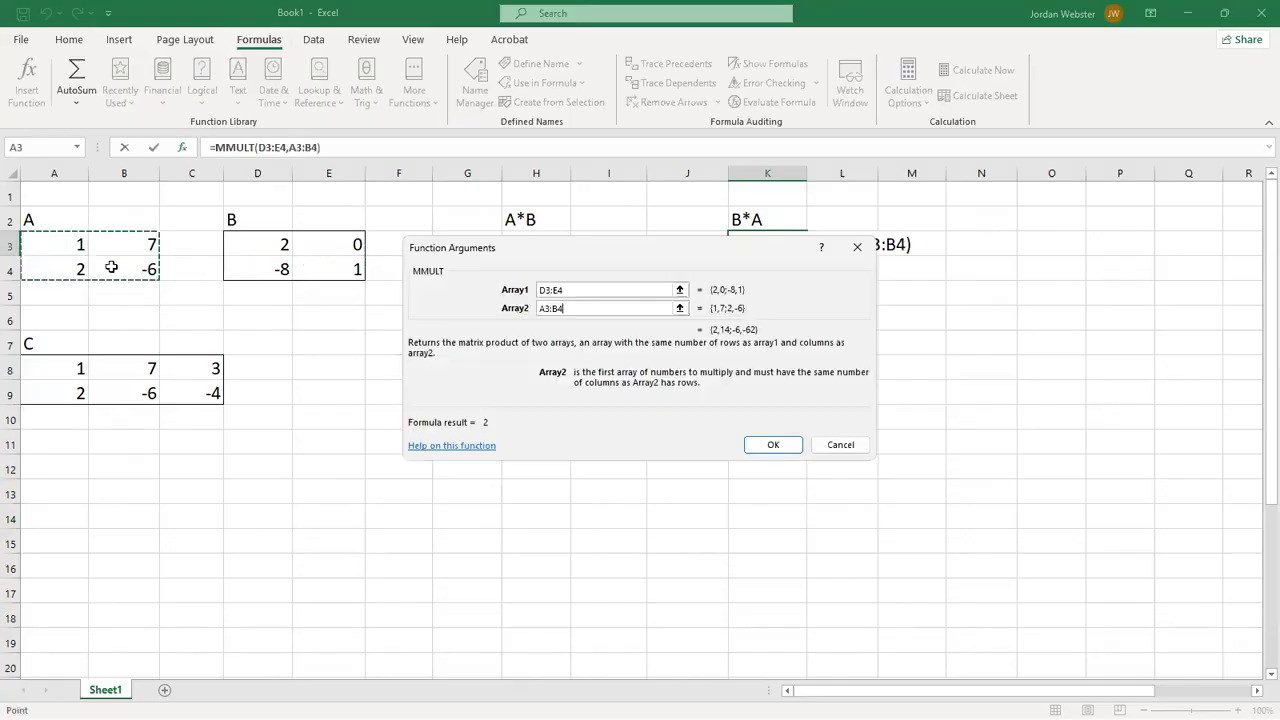
click(773, 446)
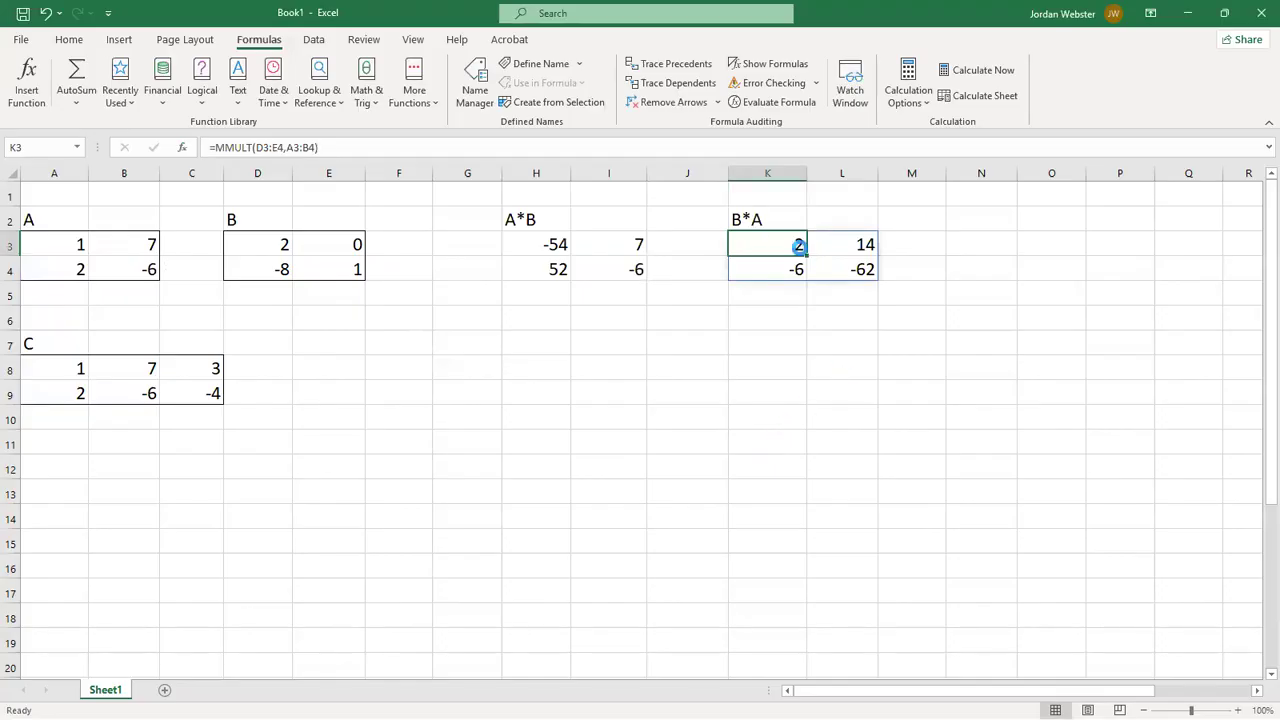
click(775, 320)
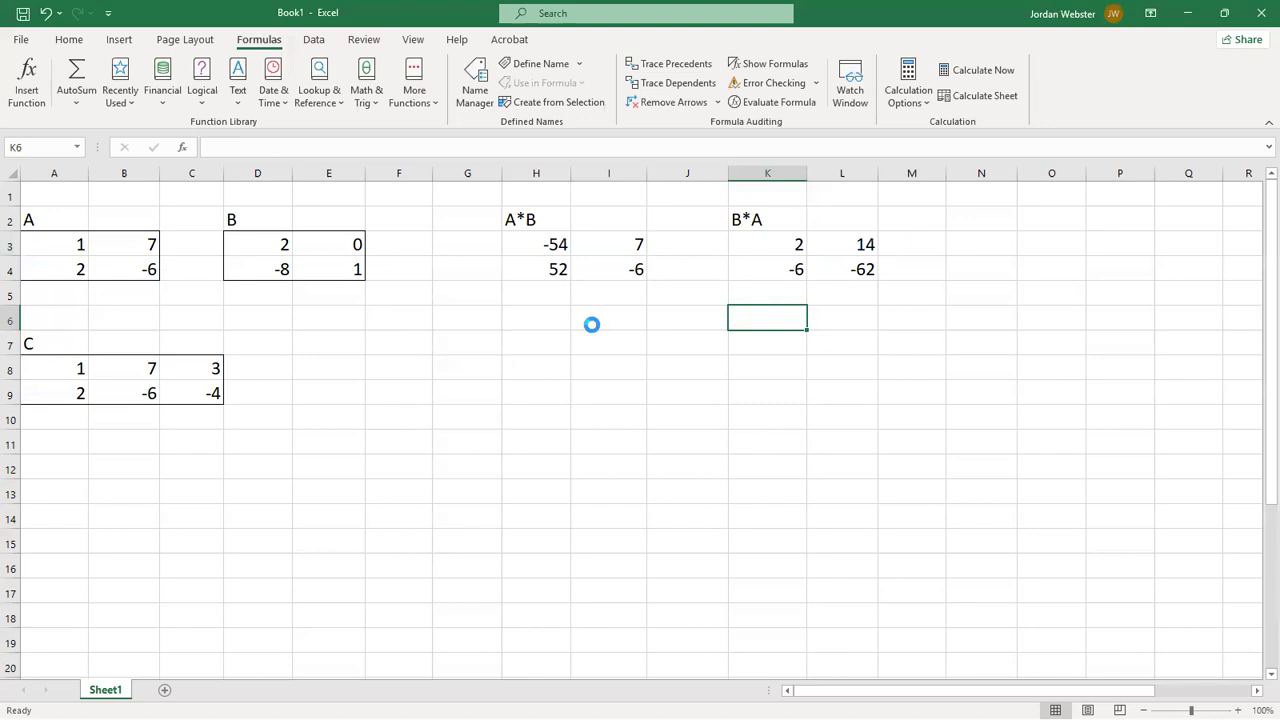
- Compare the first entries of the A*B and B*A product matrices in H3 and K3
click(752, 249)
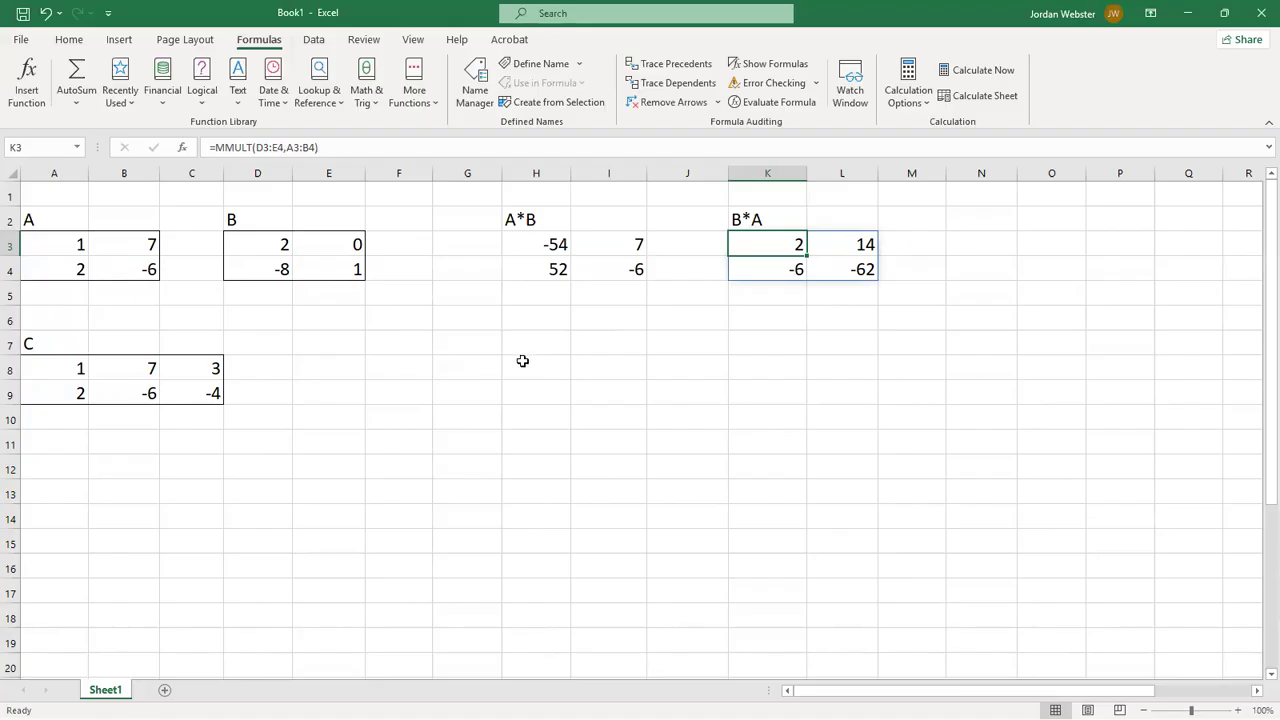
click(551, 249)
click(768, 246)
click(519, 366)
- Add the heading A*C in H7 for the product of matrices A and C
click(528, 347)
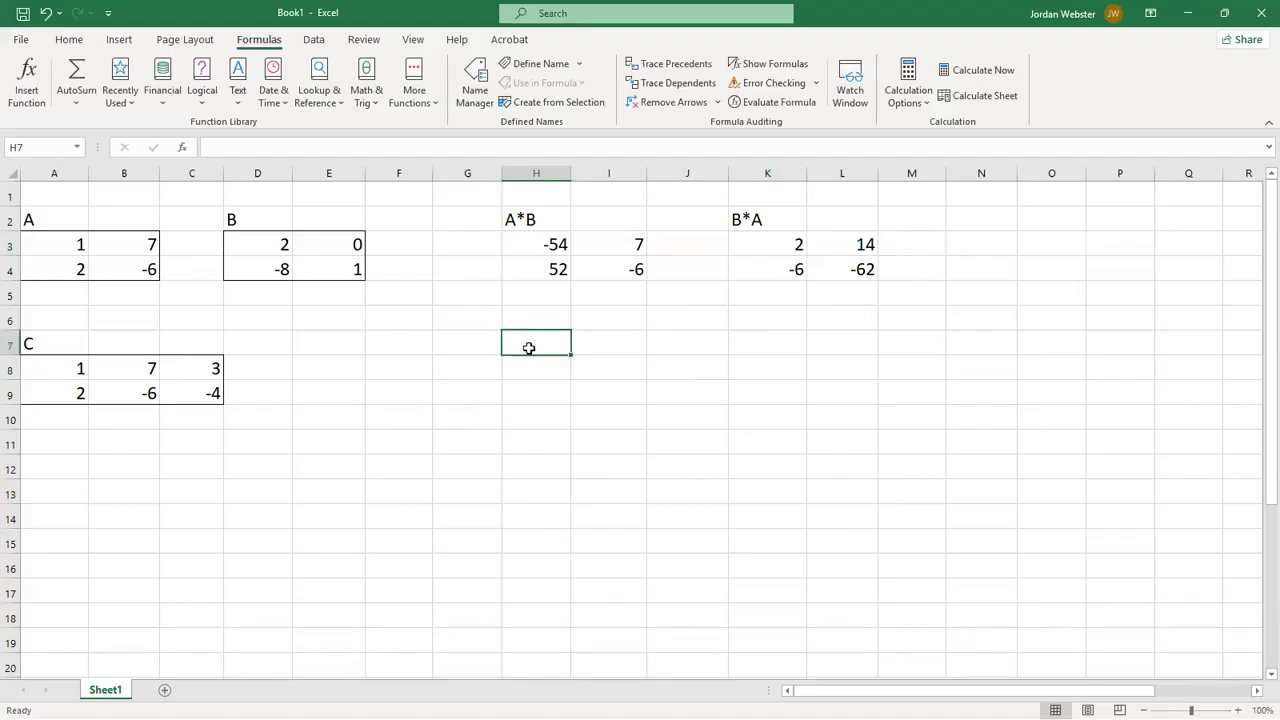
text(A)
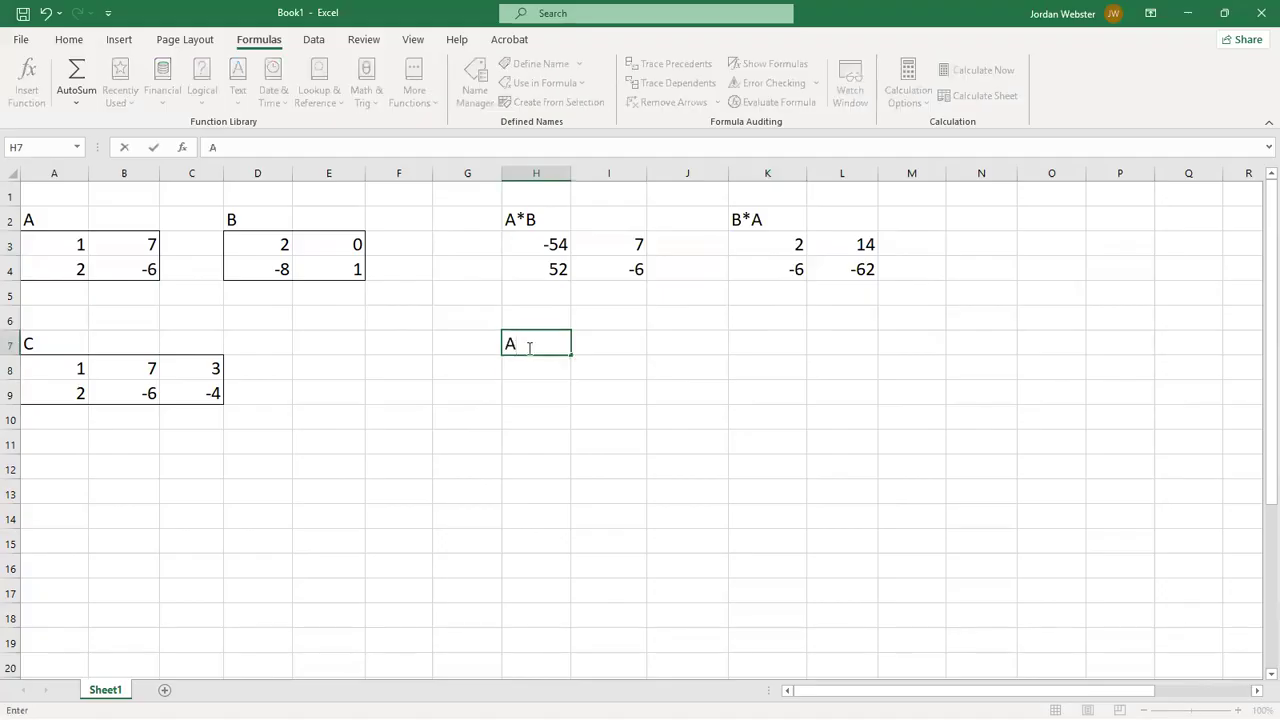
text(*C)
click(532, 370)
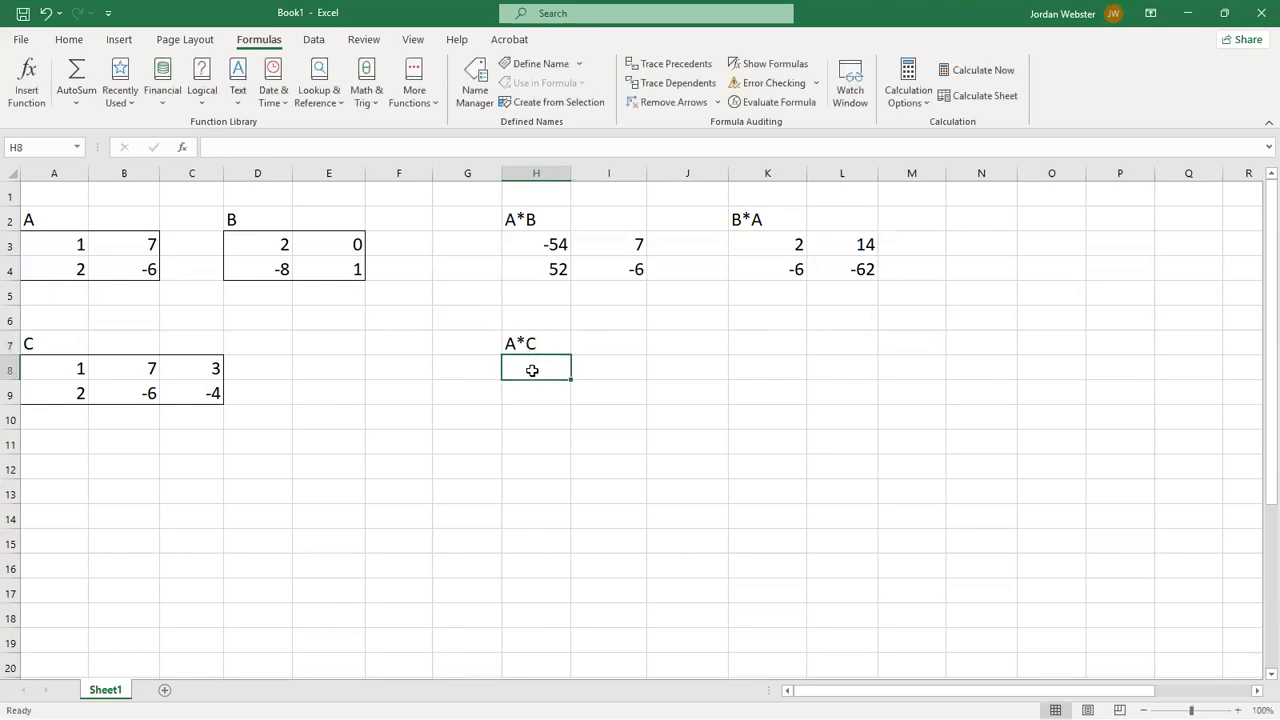
- Enter an MMULT formula in H8 that multiplies matrix A in A3:B4 by matrix C in A8:C9
text(=)
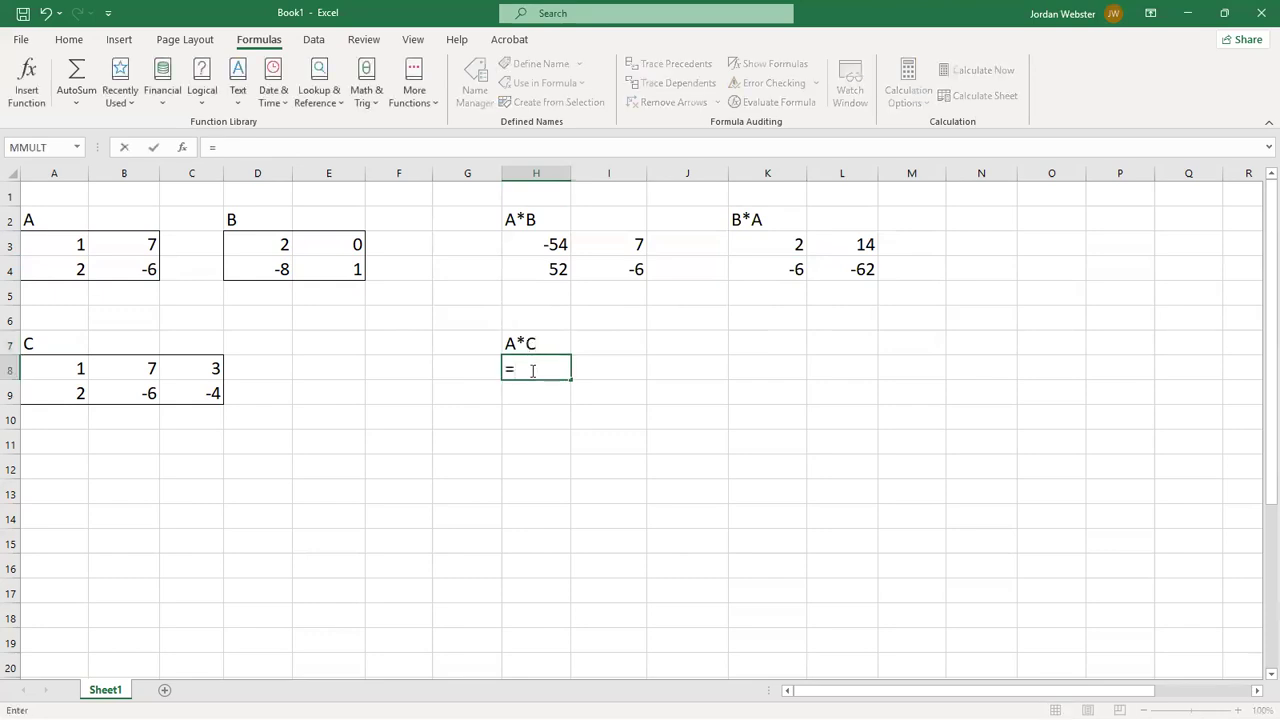
text(mmult)
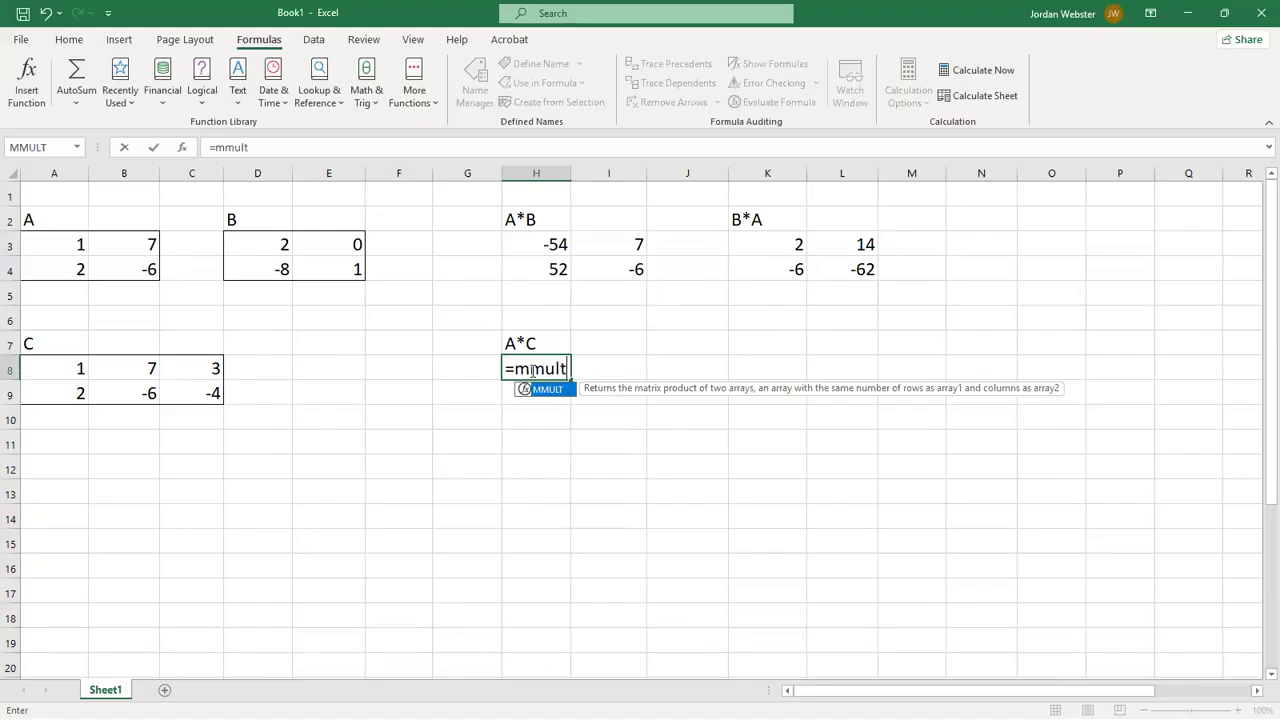
text(()
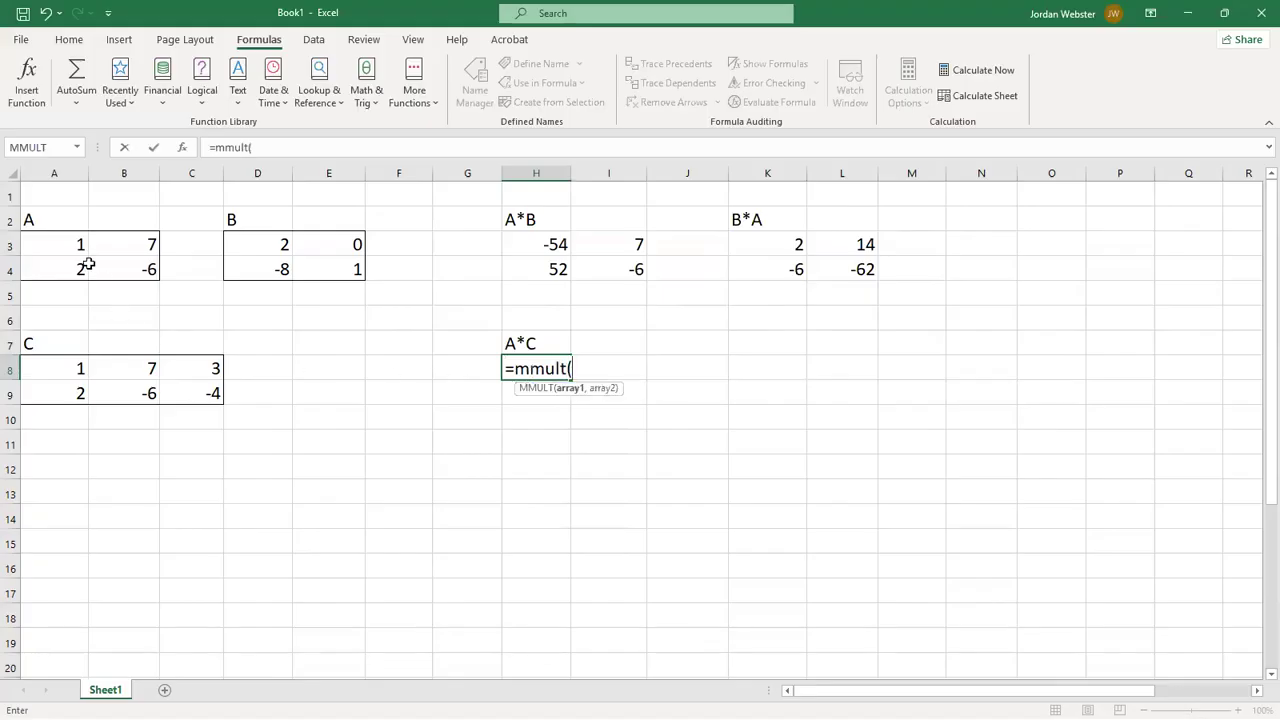
drag(60, 247, 122, 281)
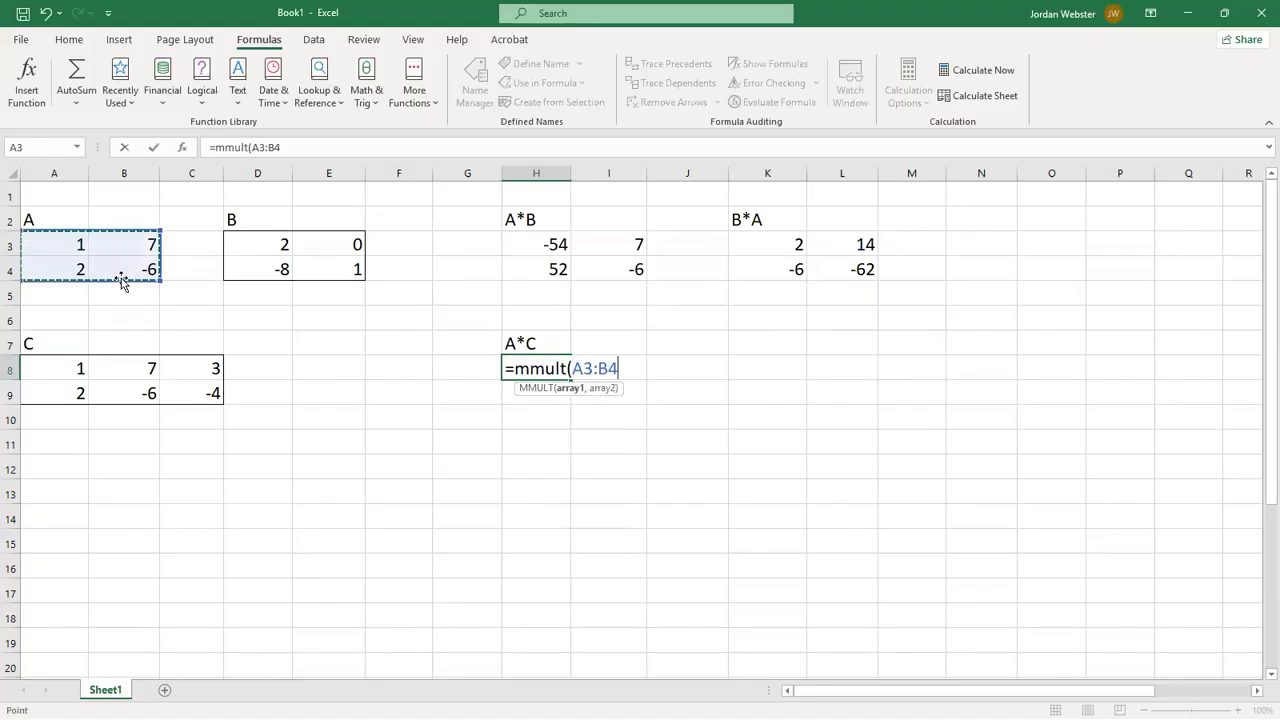
text(,)
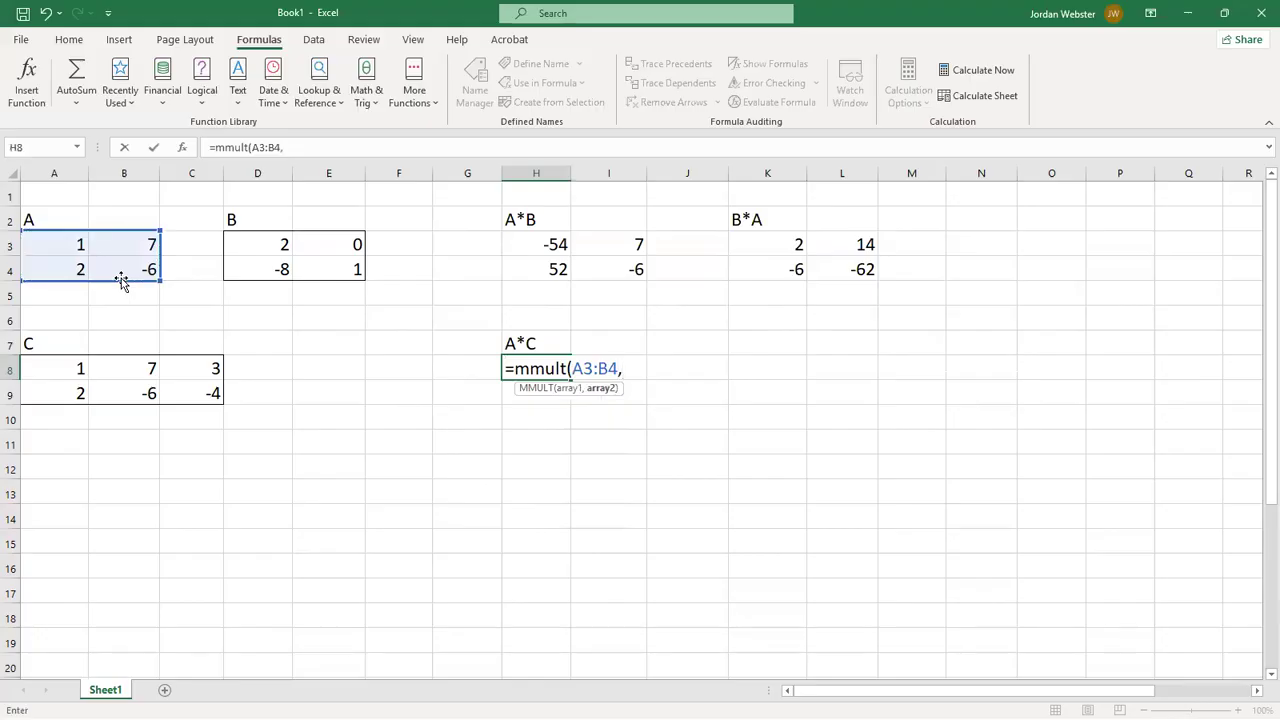
drag(58, 369, 177, 393)
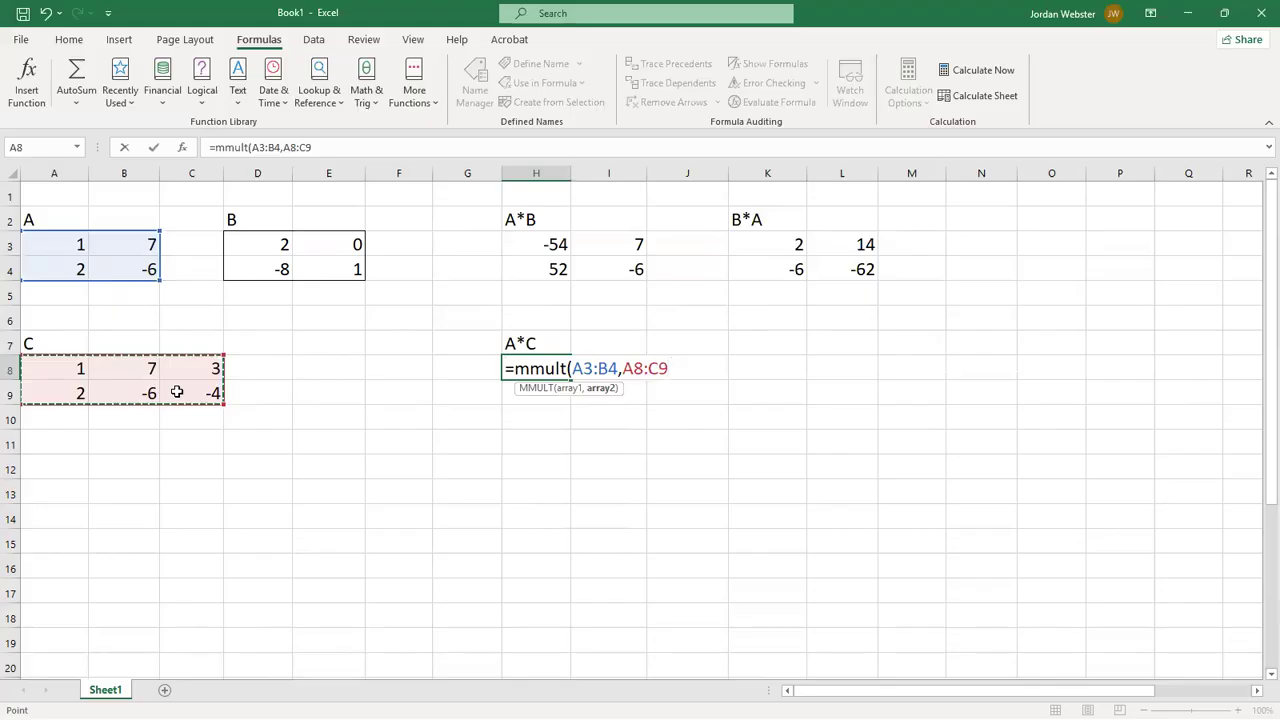
text())
key(Return)
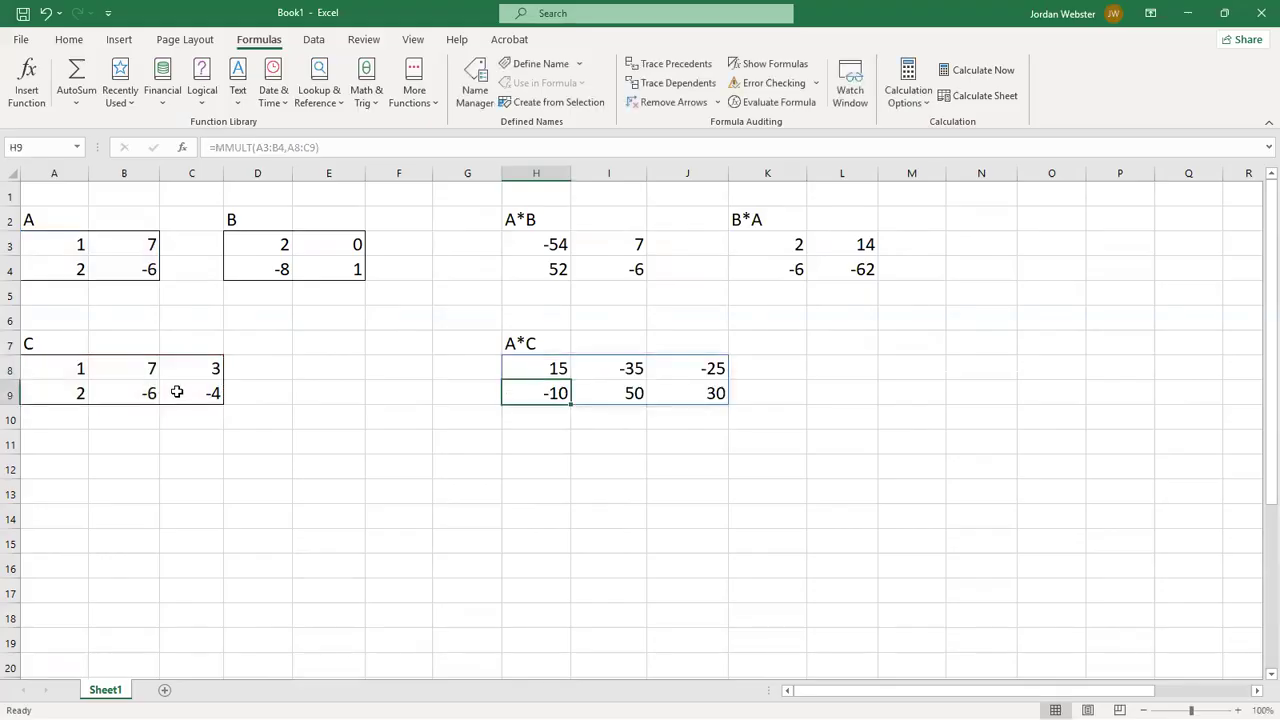
click(557, 370)
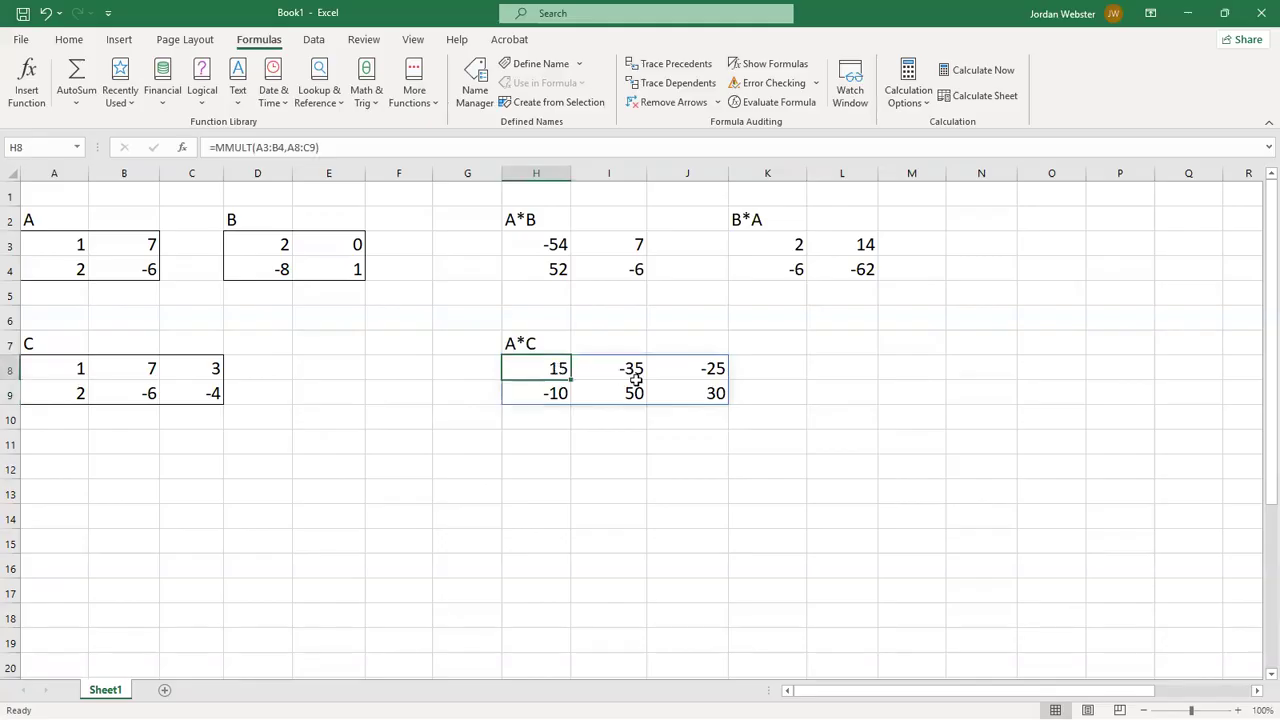
- Add the heading C*A in L7 for the product of matrices C and A
click(852, 341)
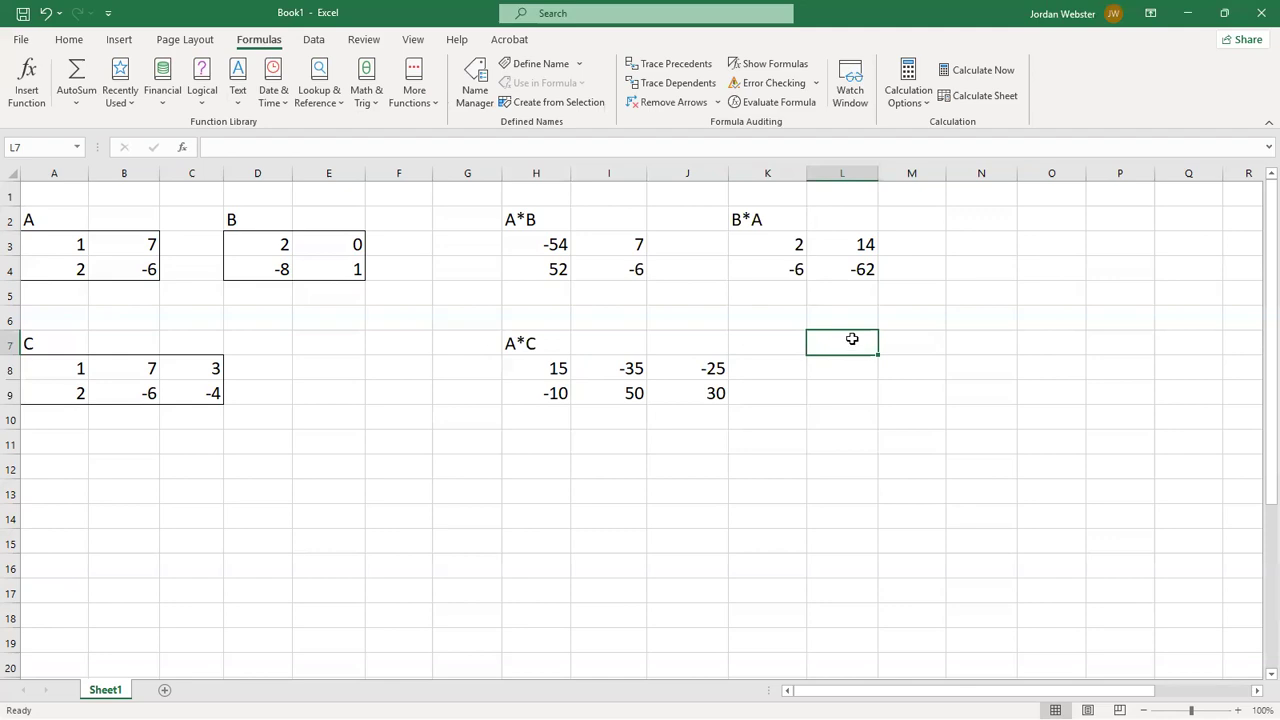
text(C*A)
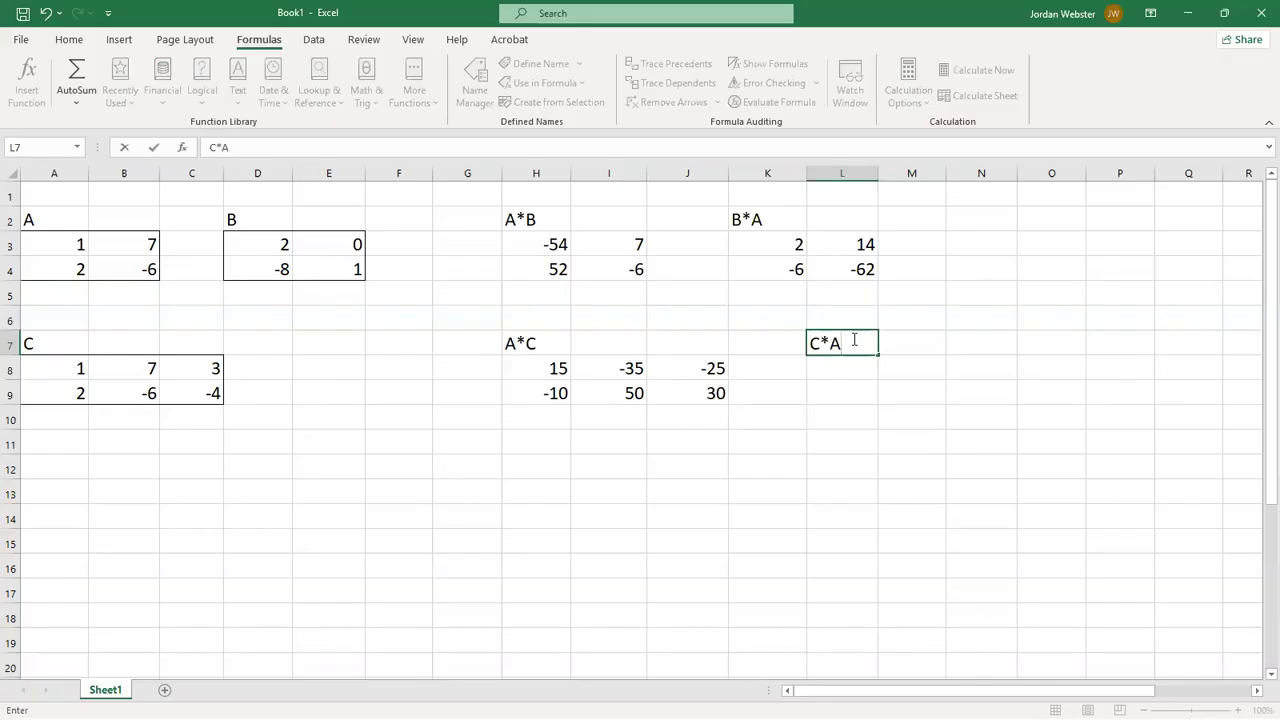
key(Return)
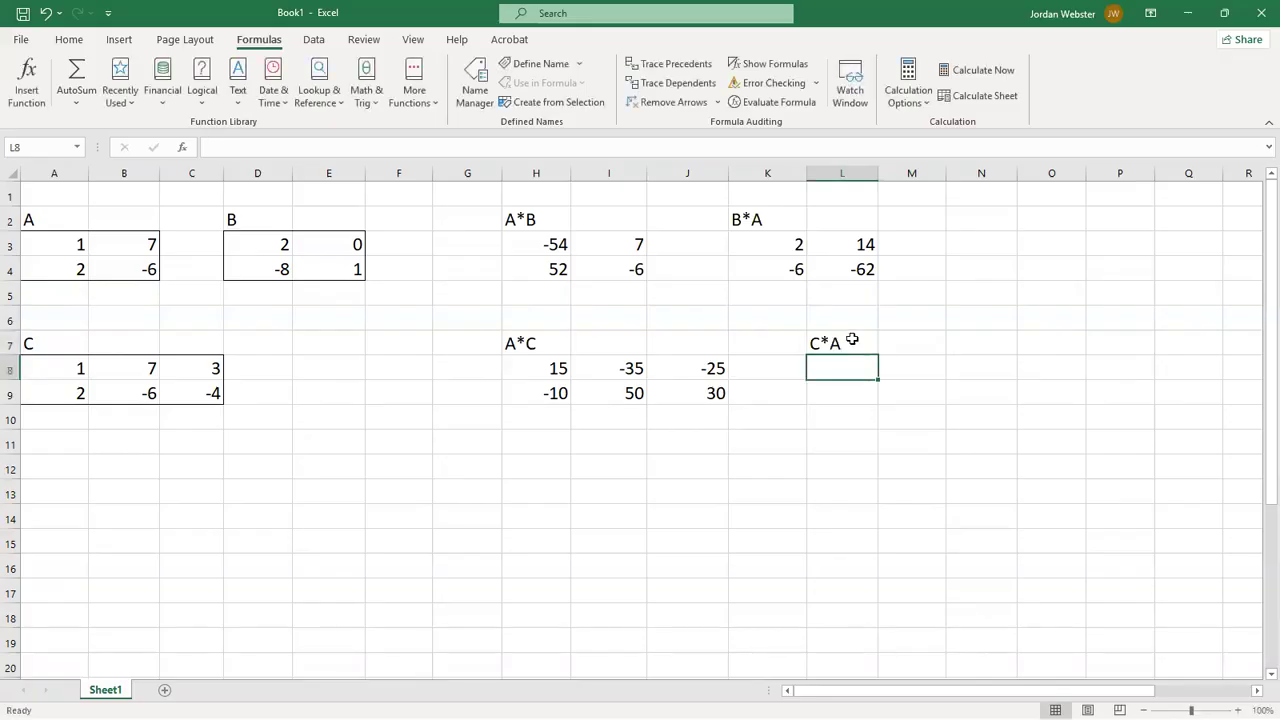
- Enter an MMULT formula in L8 with matrix C in A8:C9 as the first array and matrix A in A3:B4 as the second
text(=mm)
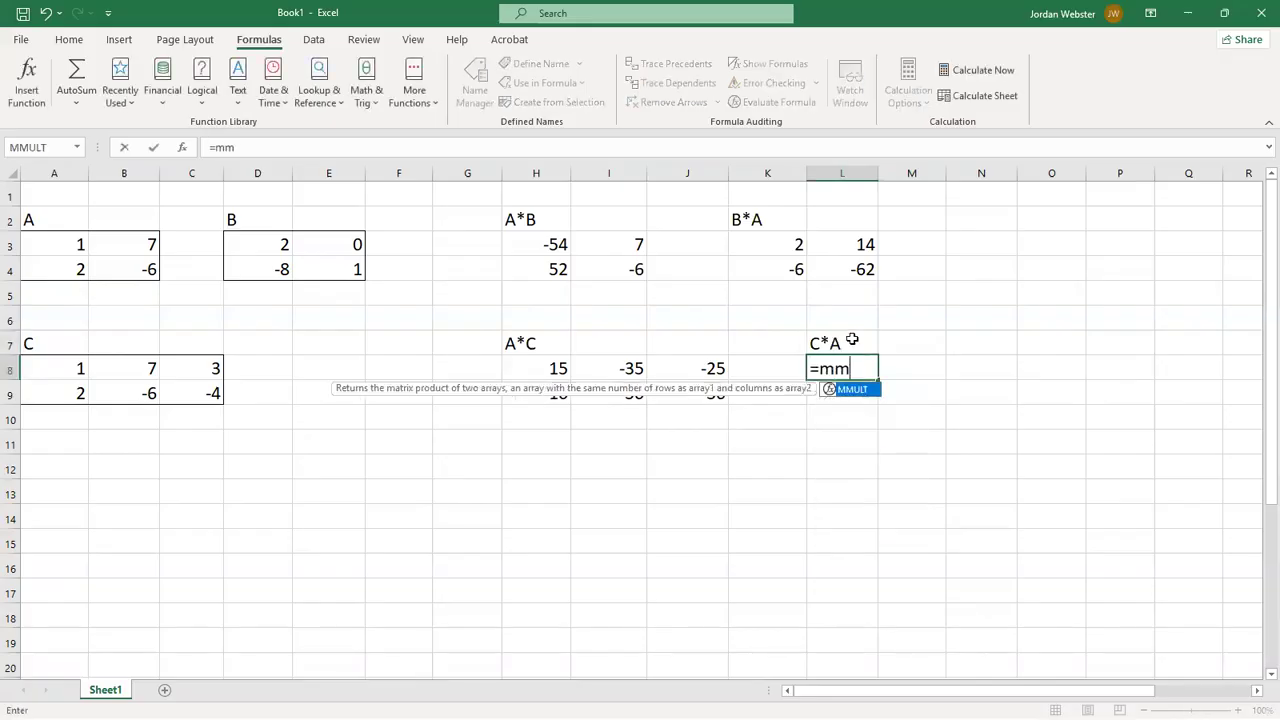
text(ult()
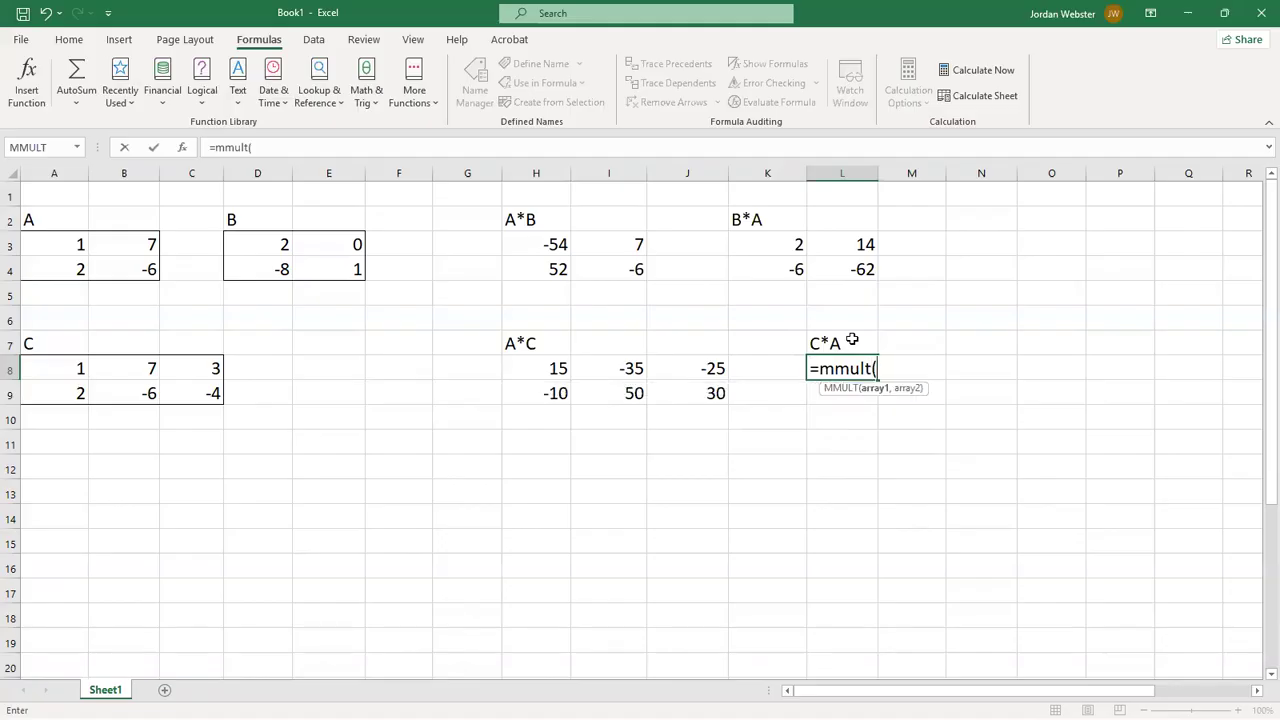
drag(50, 368, 171, 391)
text(,)
drag(62, 249, 112, 270)
text())
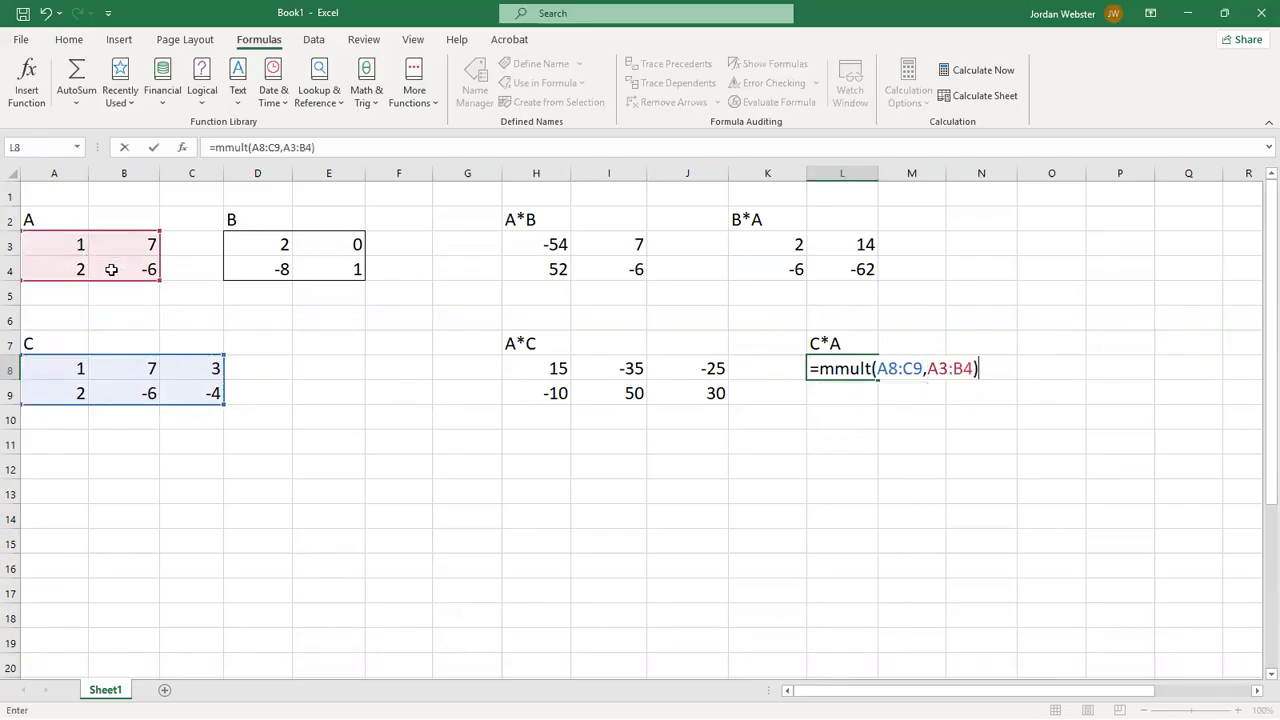
key(Return)
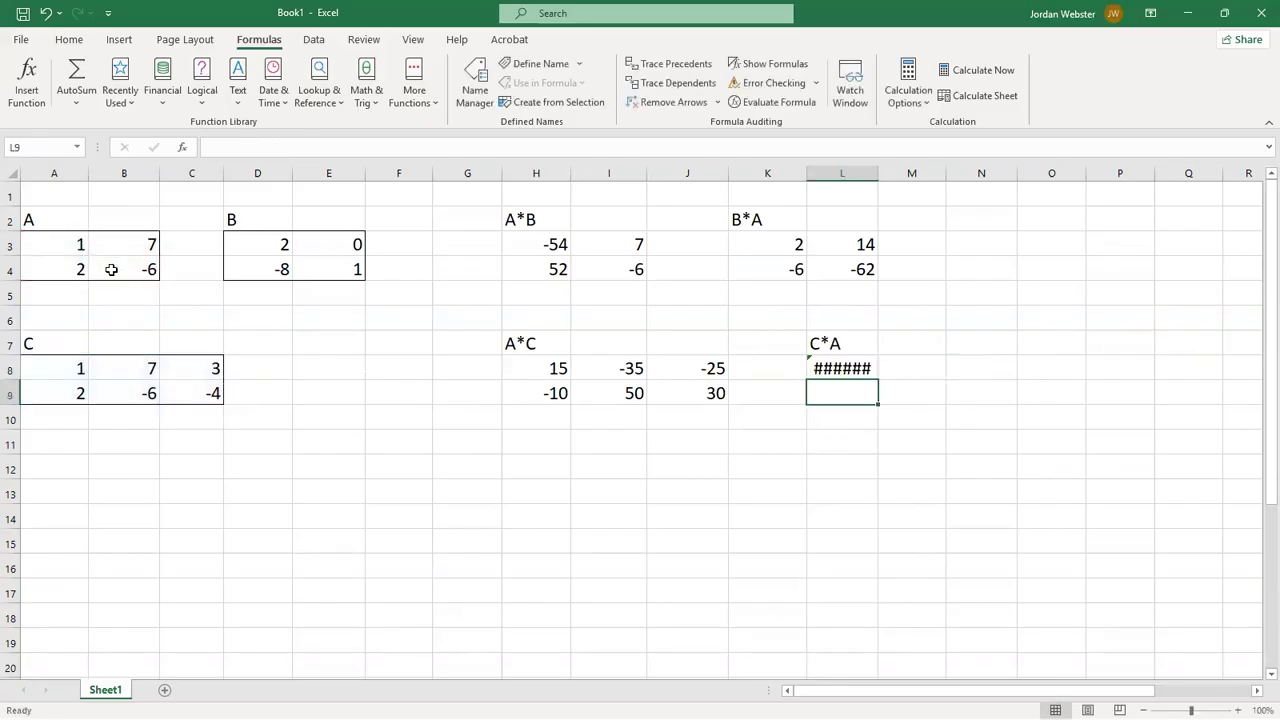
- Widen column L enough to show the full content of the C*A cell L8
click(860, 368)
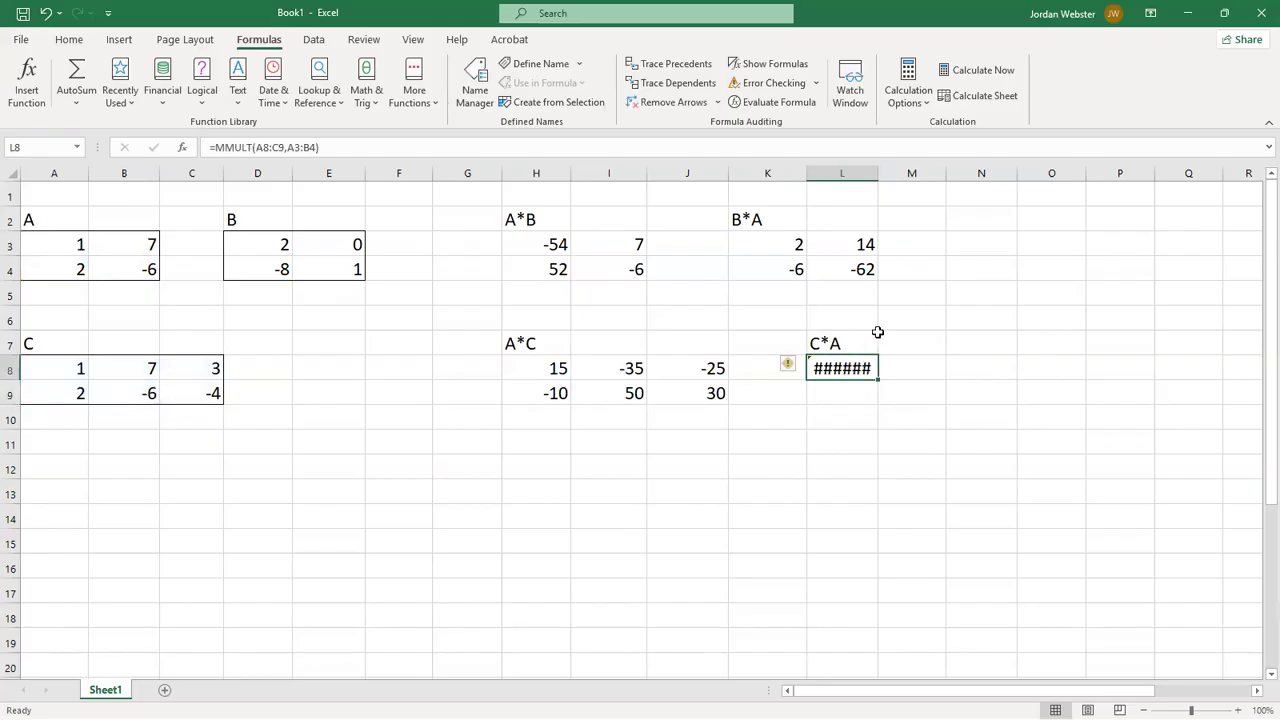
drag(880, 174, 927, 174)
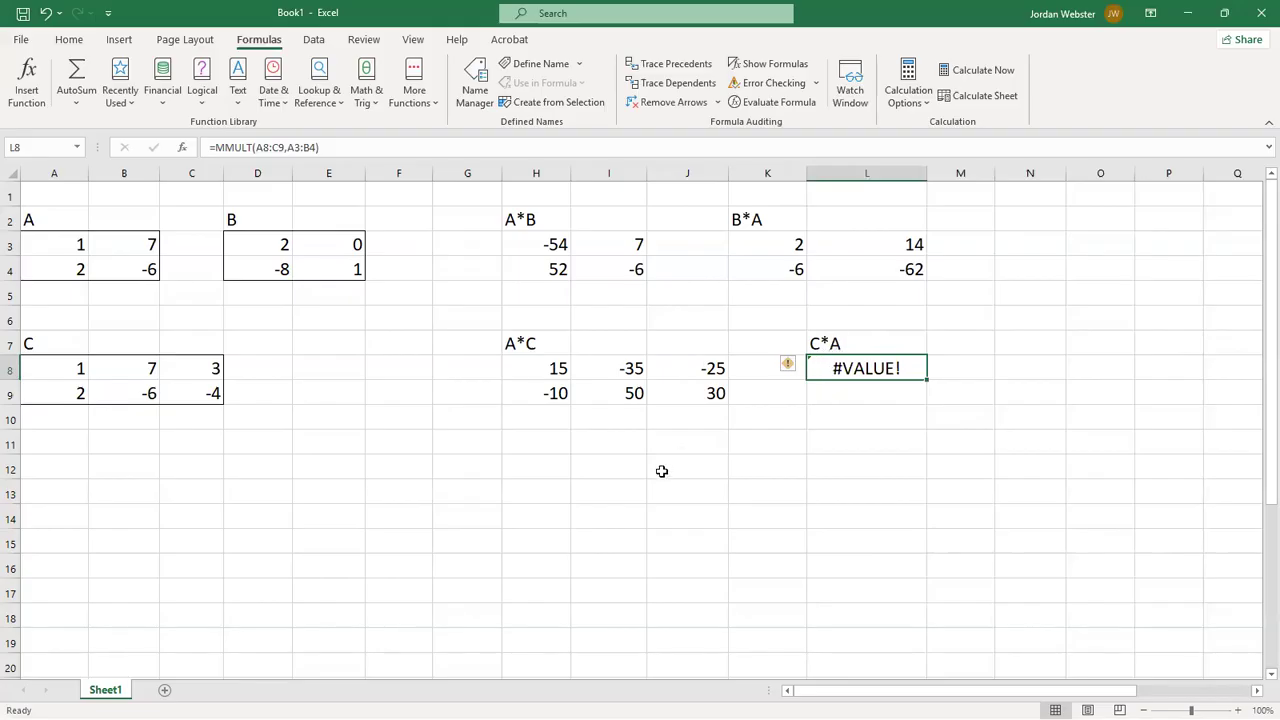
click(1029, 405)
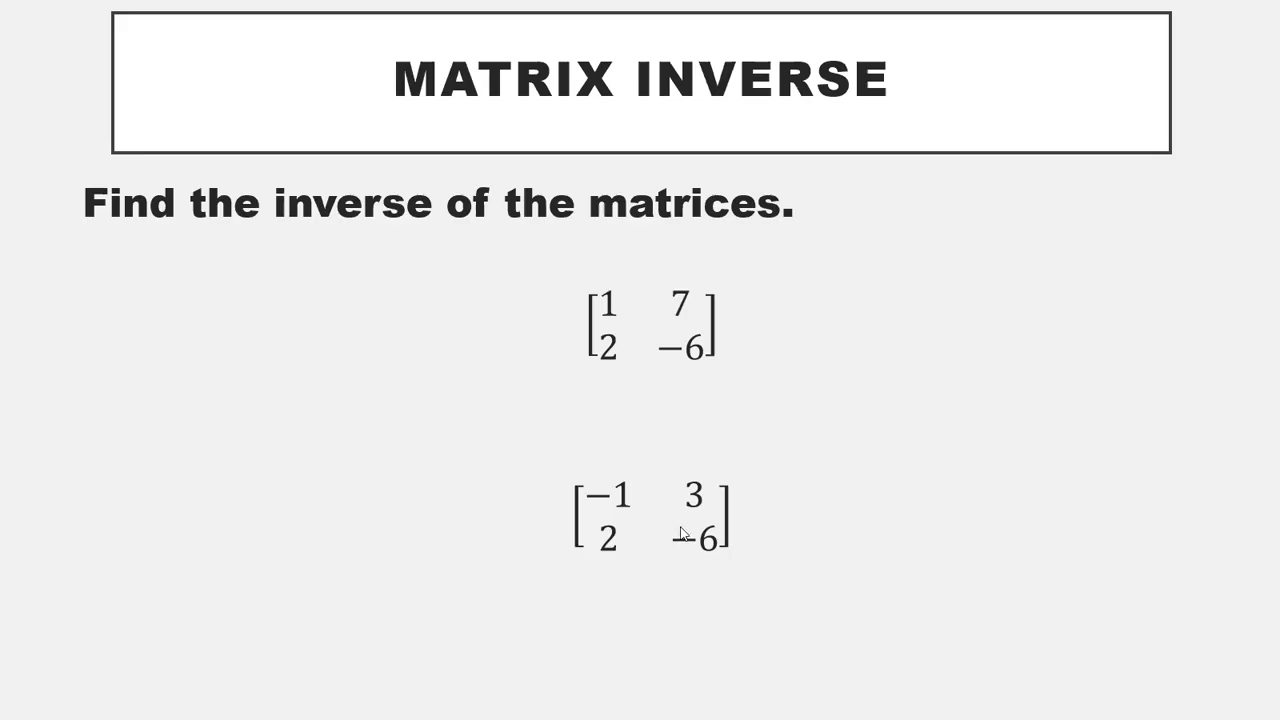
- Switch back to Excel and replace matrix B in D3:E4 with -1, 3 in the first row and 2, -6 in the second
key(alt+Tab)
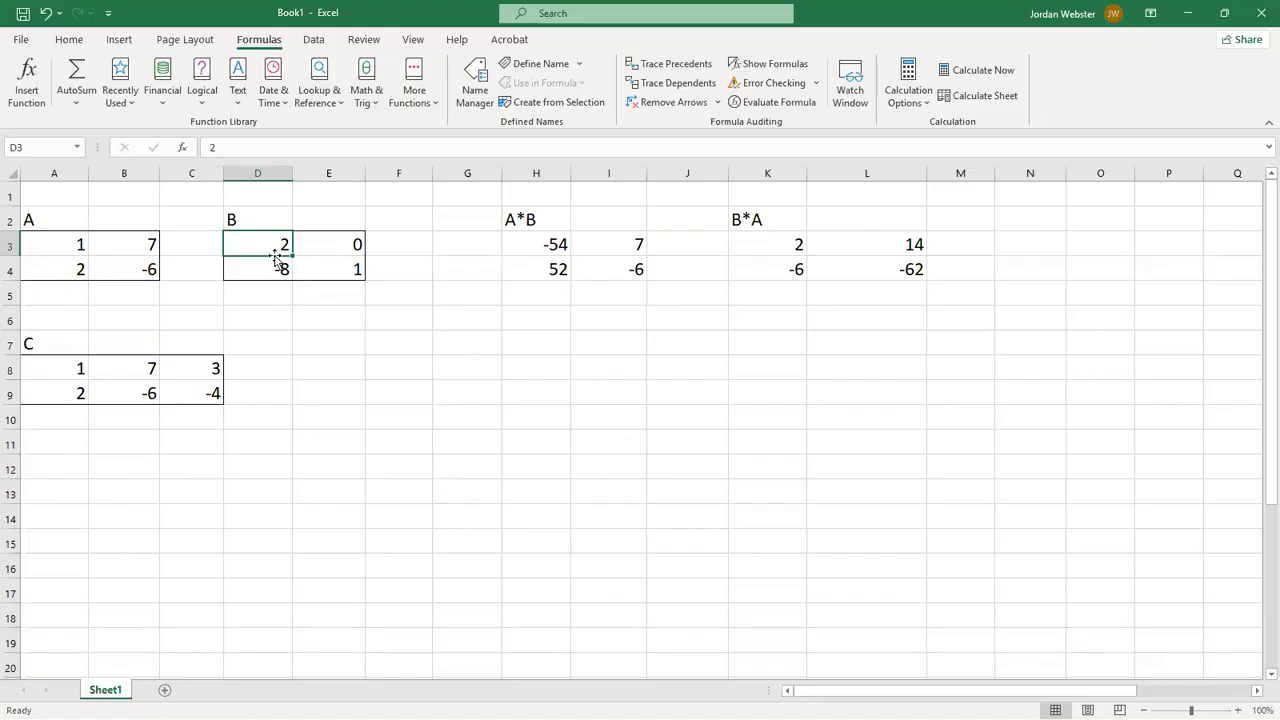
text(-1)
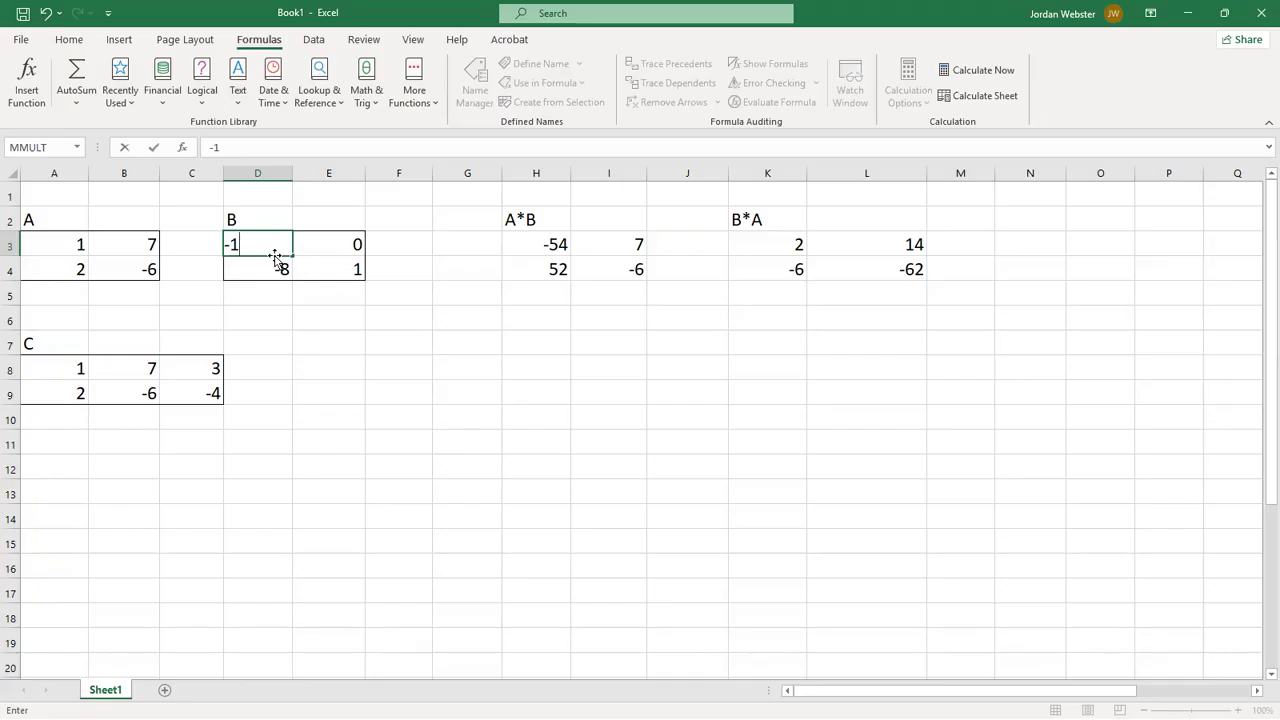
key(Tab)
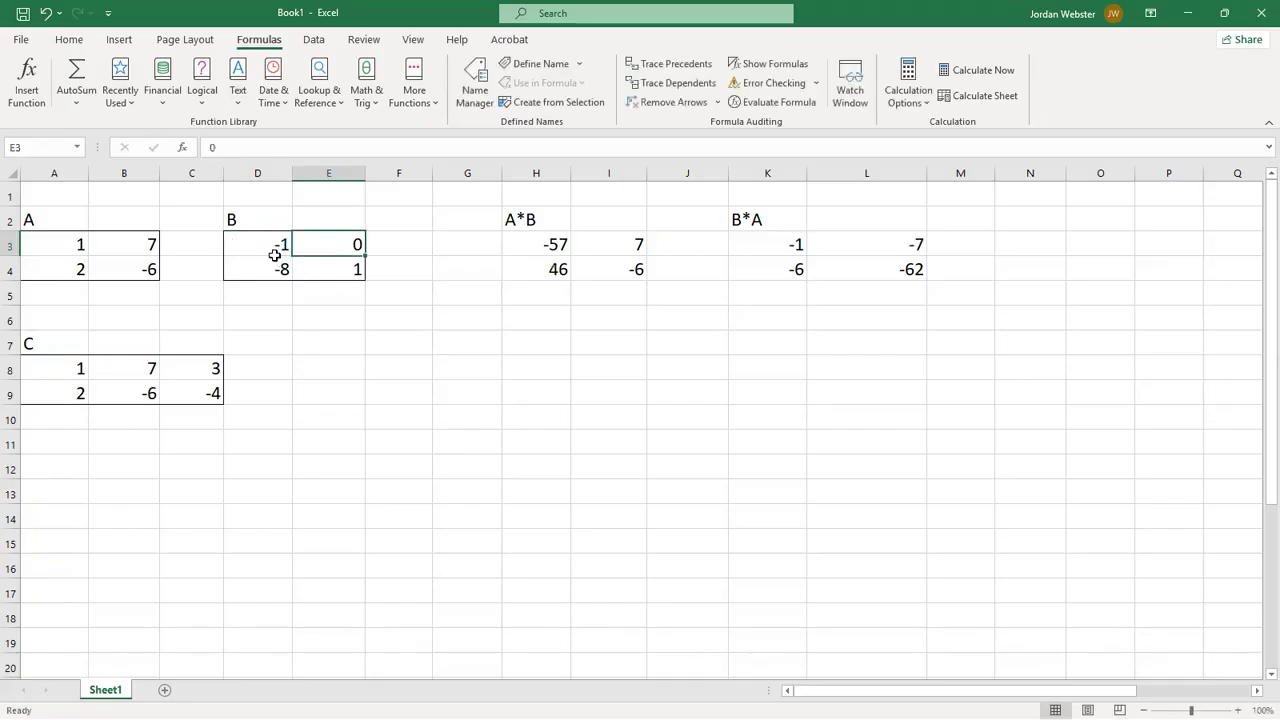
text(3)
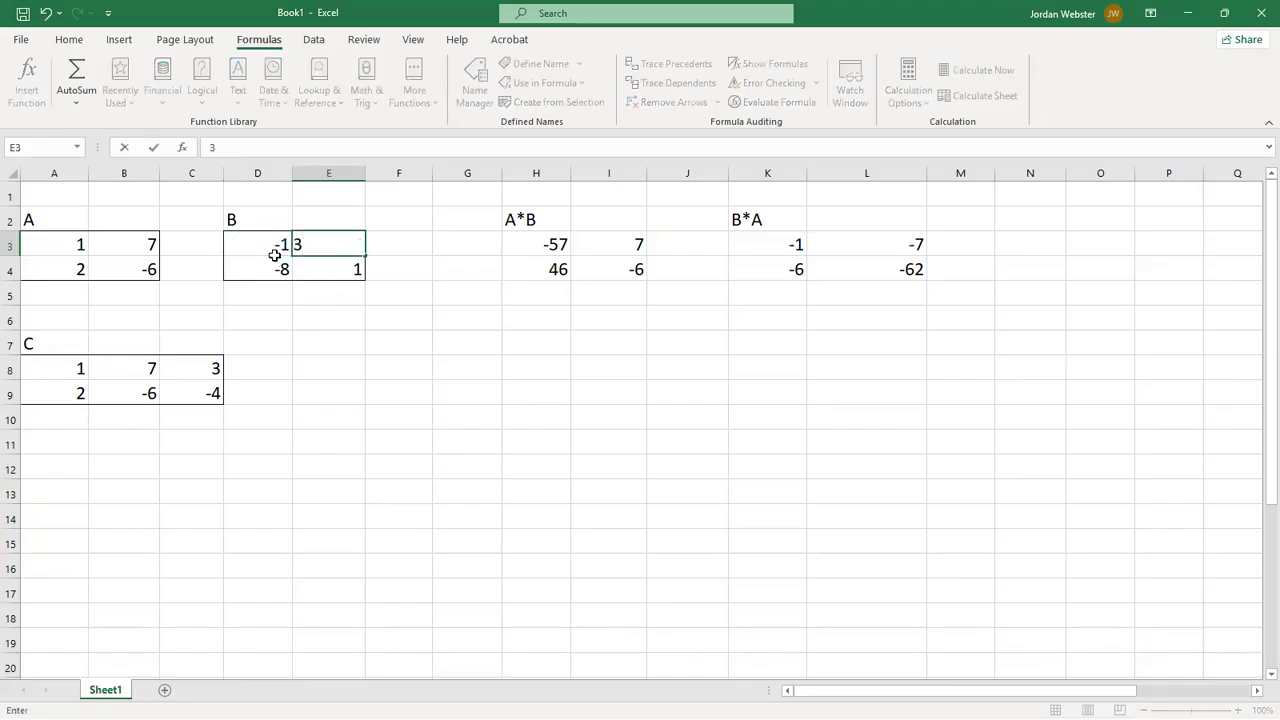
key(Tab)
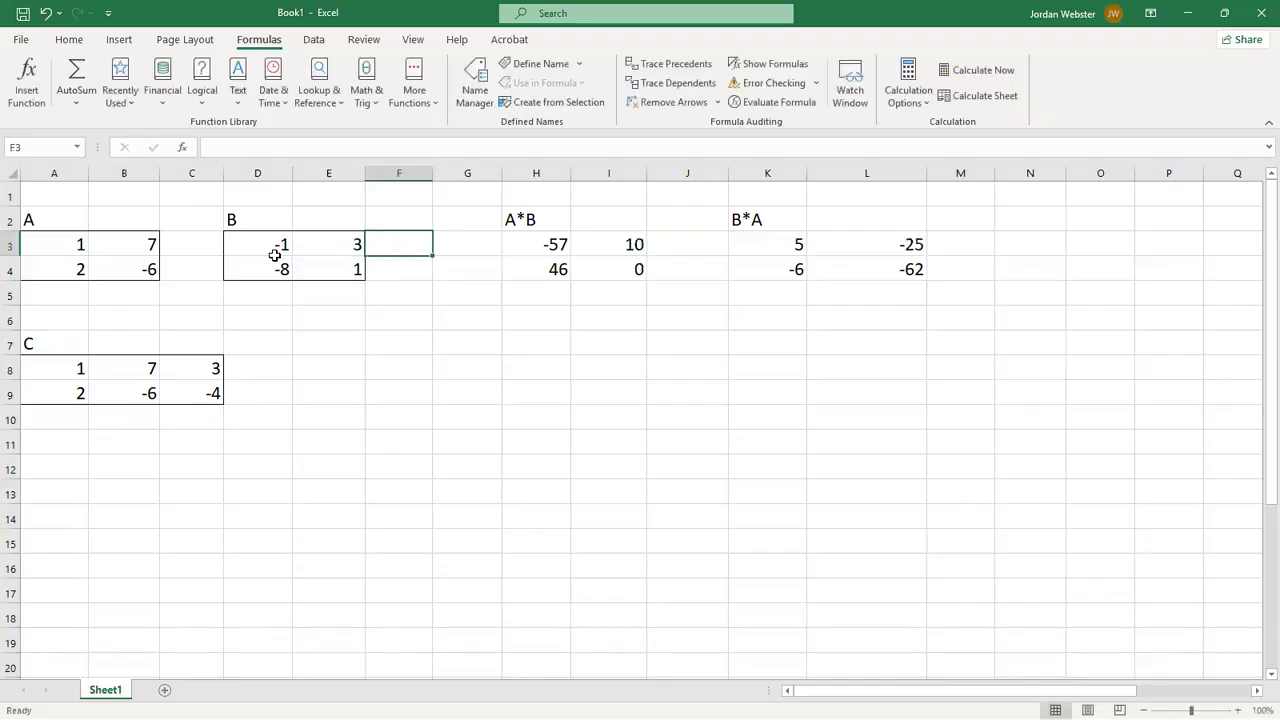
key(Down)
key(Left)
key(Left)
text(2)
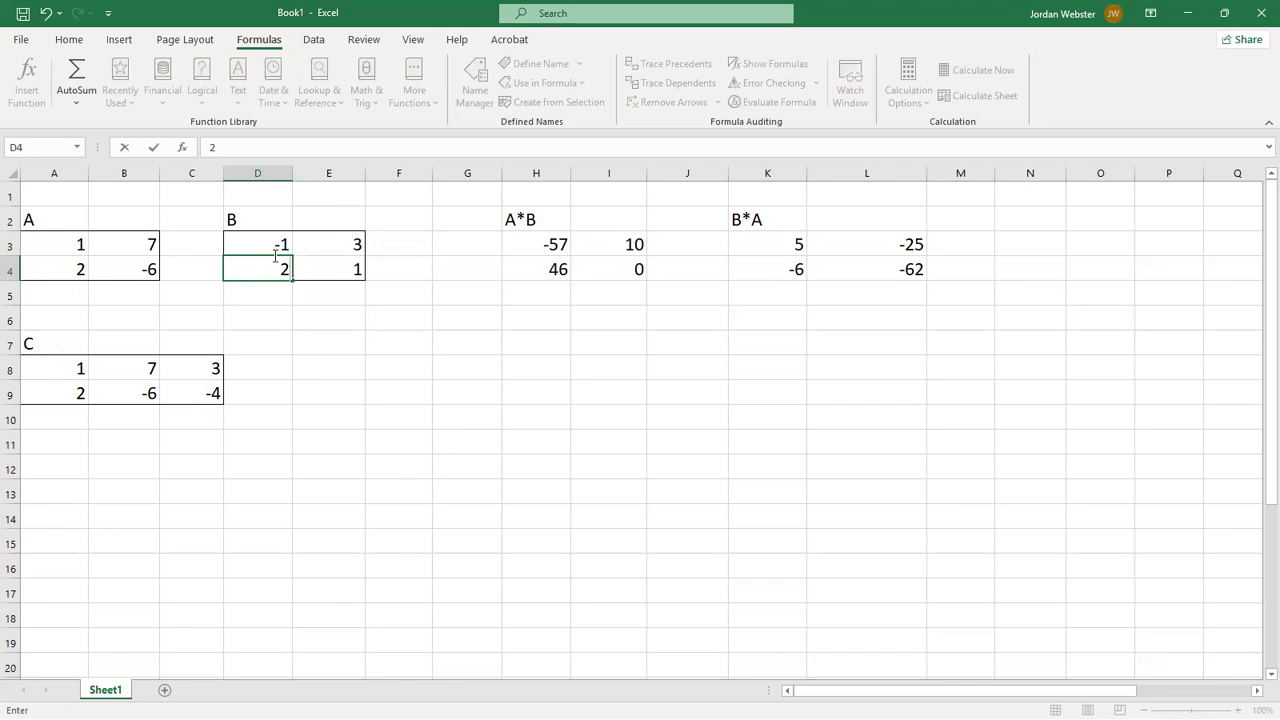
key(Tab)
text(-6)
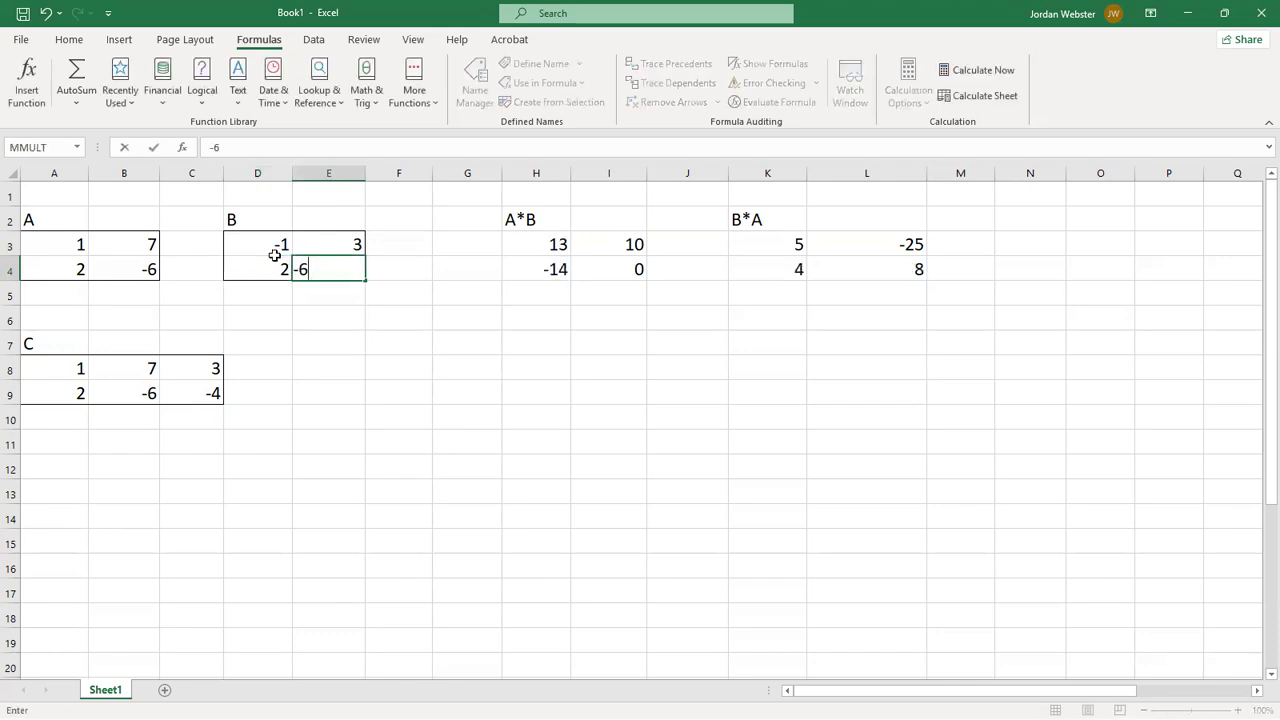
key(Tab)
key(Left)
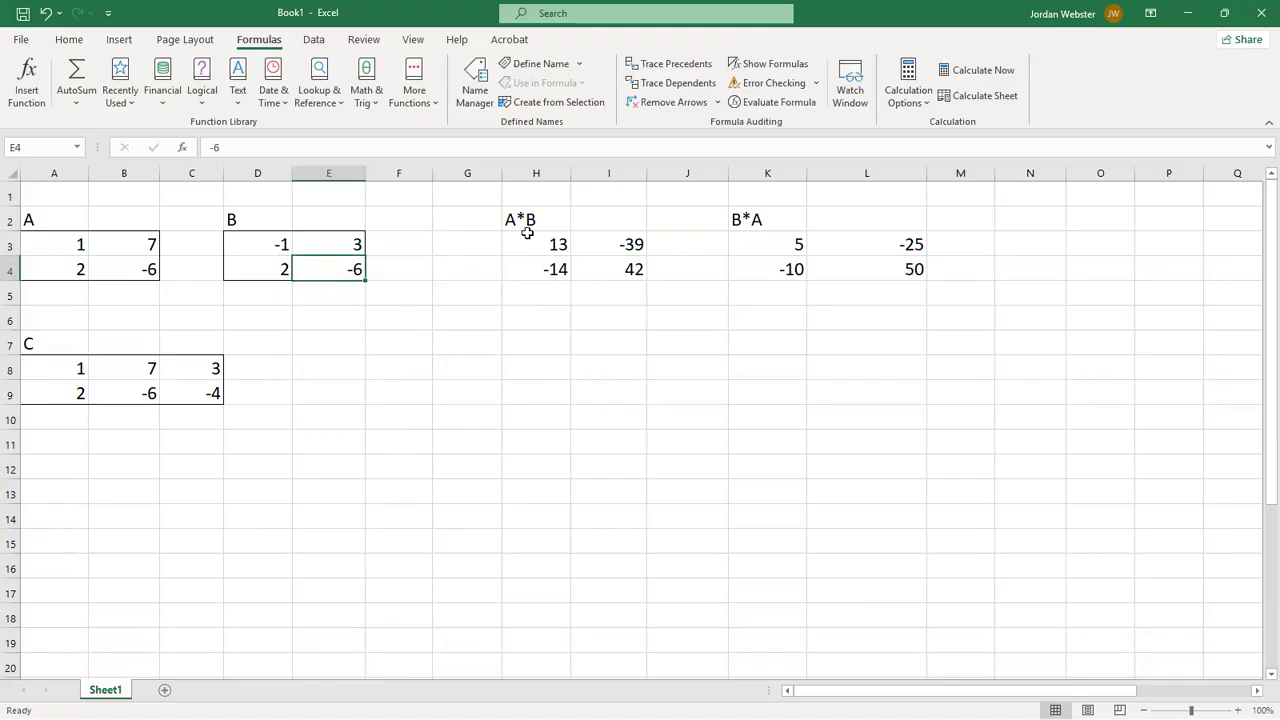
- Examine the recalculated A*B and B*A product matrices and the formula behind A*B in H3
drag(543, 244, 602, 262)
drag(742, 243, 868, 265)
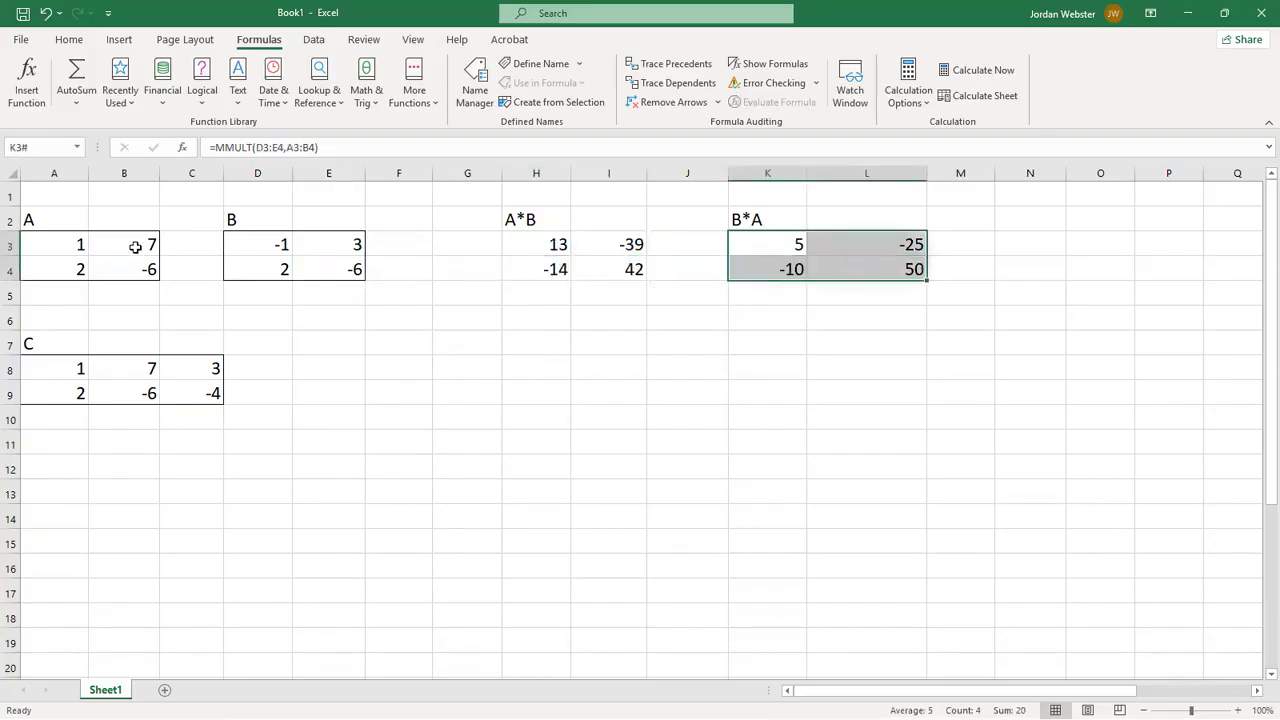
click(522, 243)
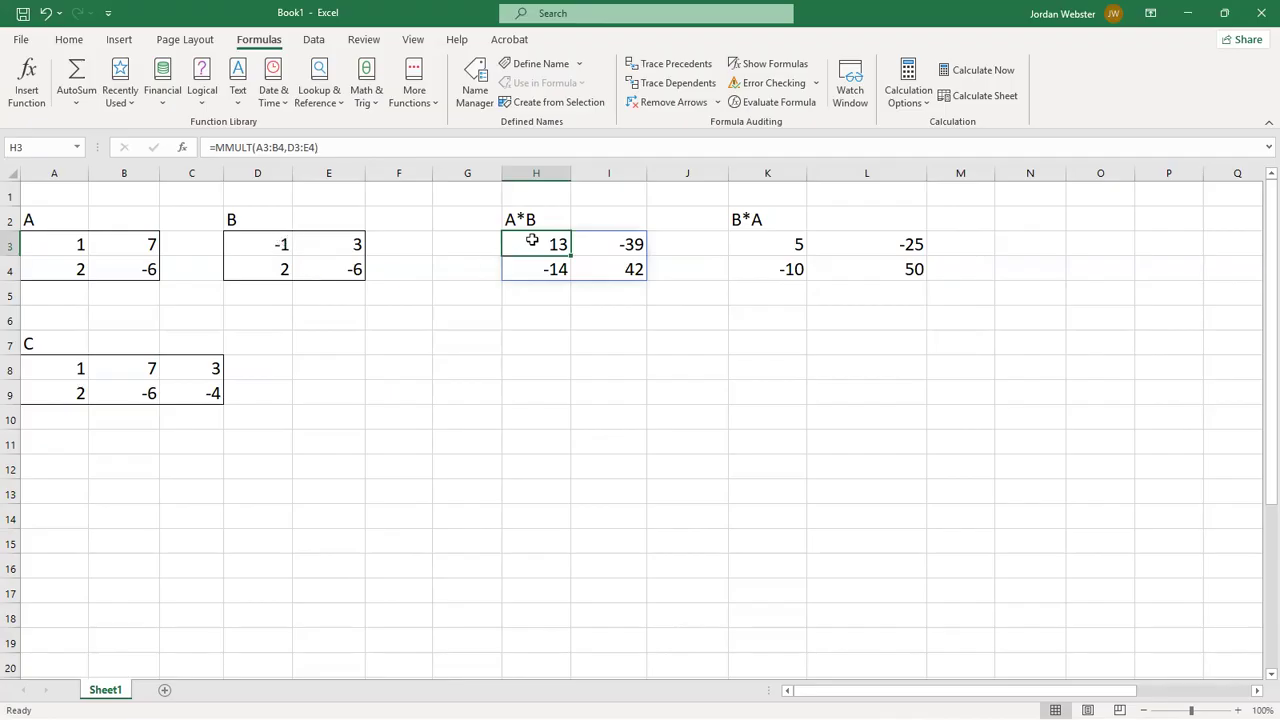
- Try the value 2 in D3 to test how the product matrices respond, and restore D3 to -1
click(283, 249)
text(2)
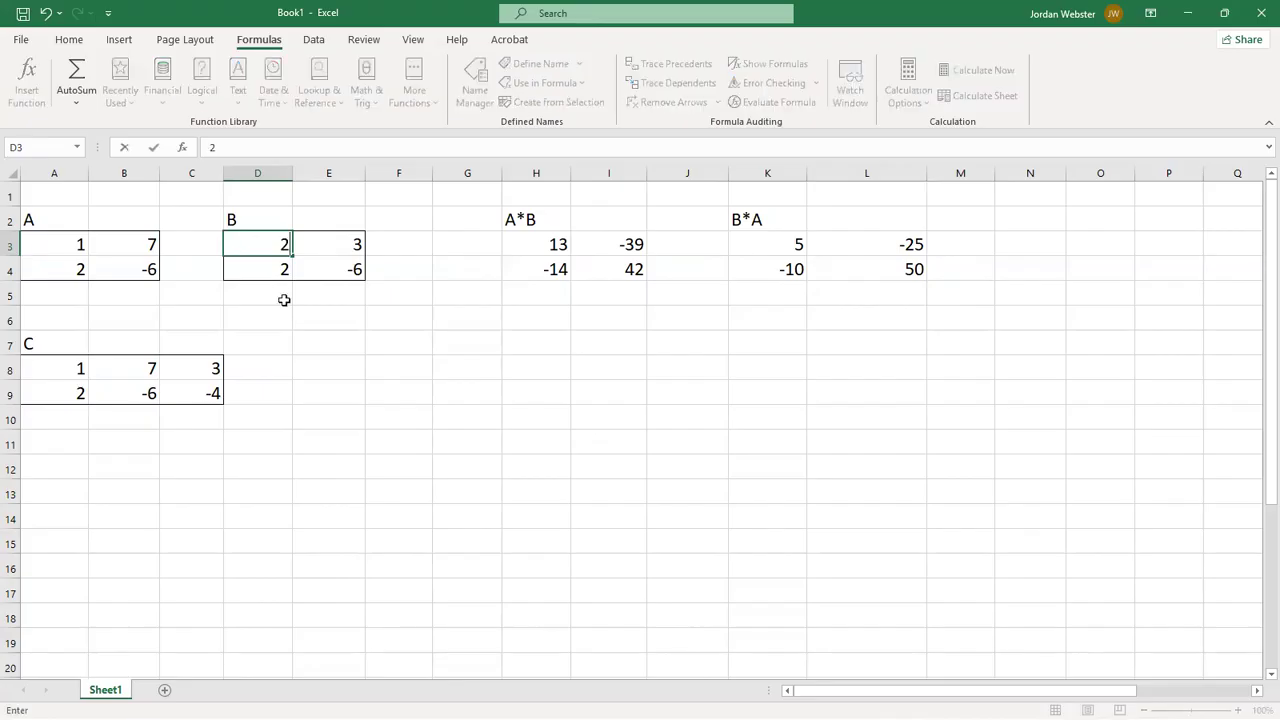
key(Return)
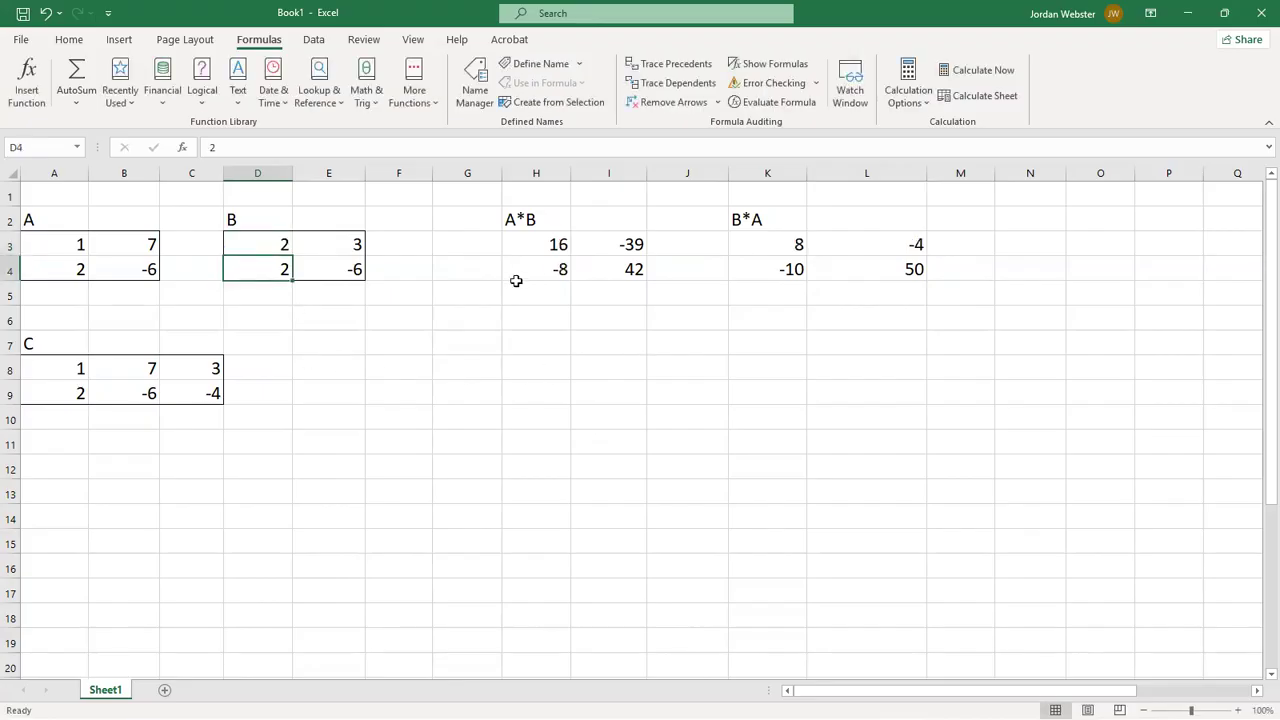
click(271, 247)
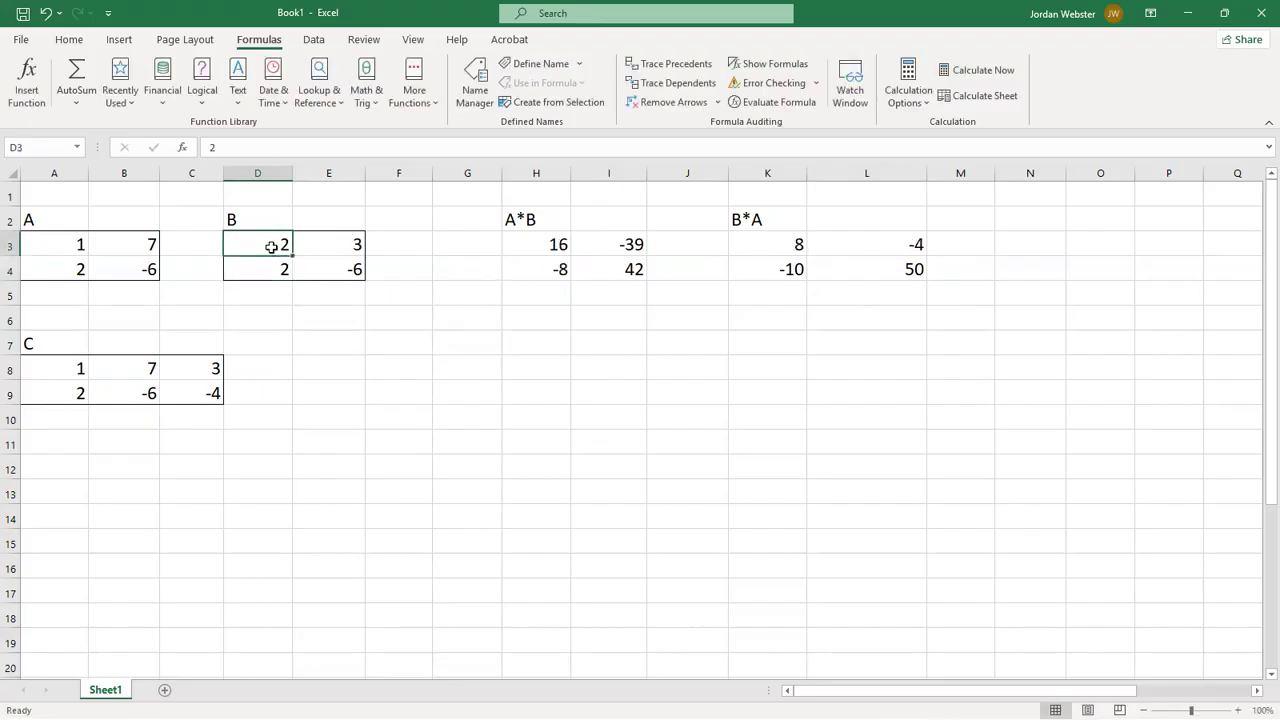
text(-1)
key(Return)
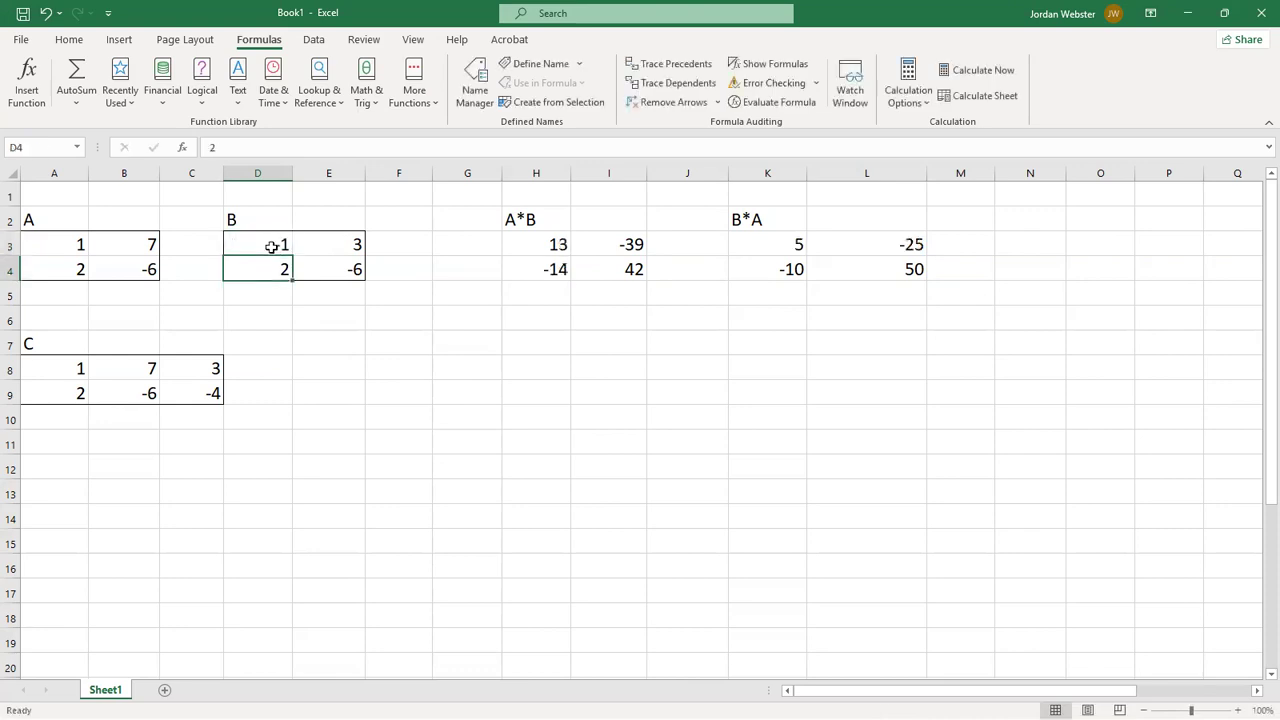
- Add the heading A^-1 in H7 for the inverse of matrix A
click(530, 351)
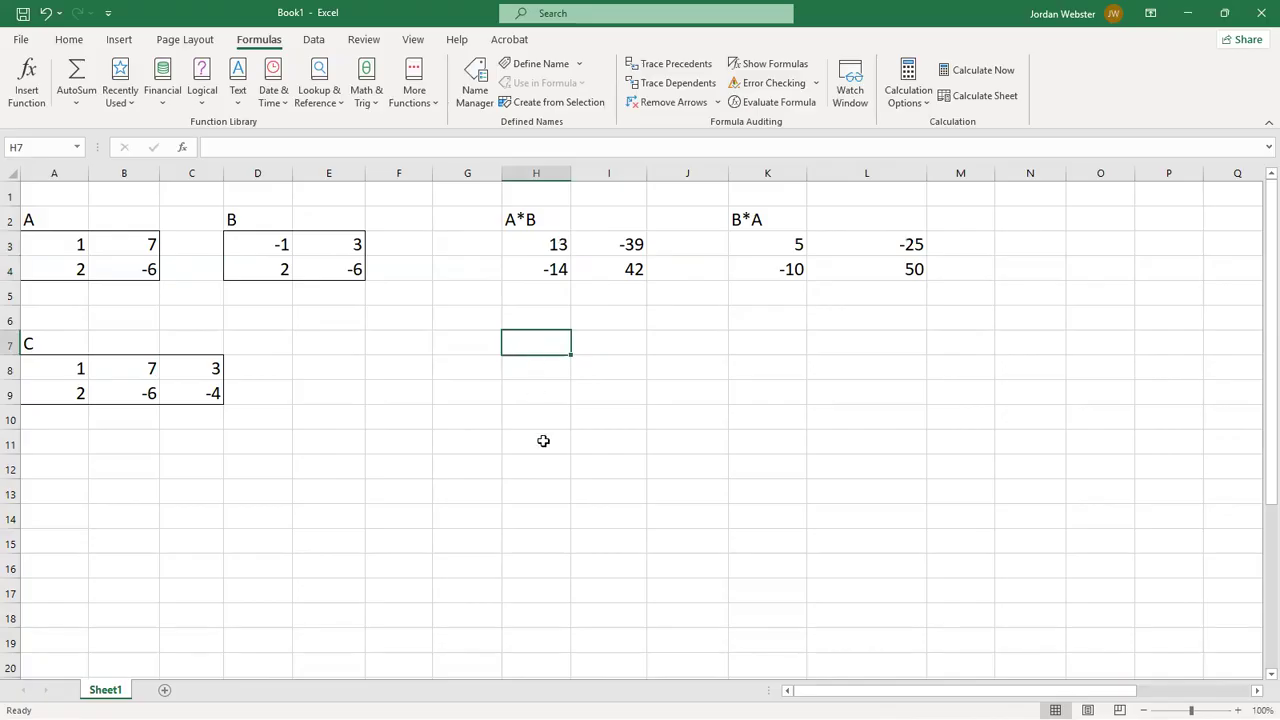
text(A)
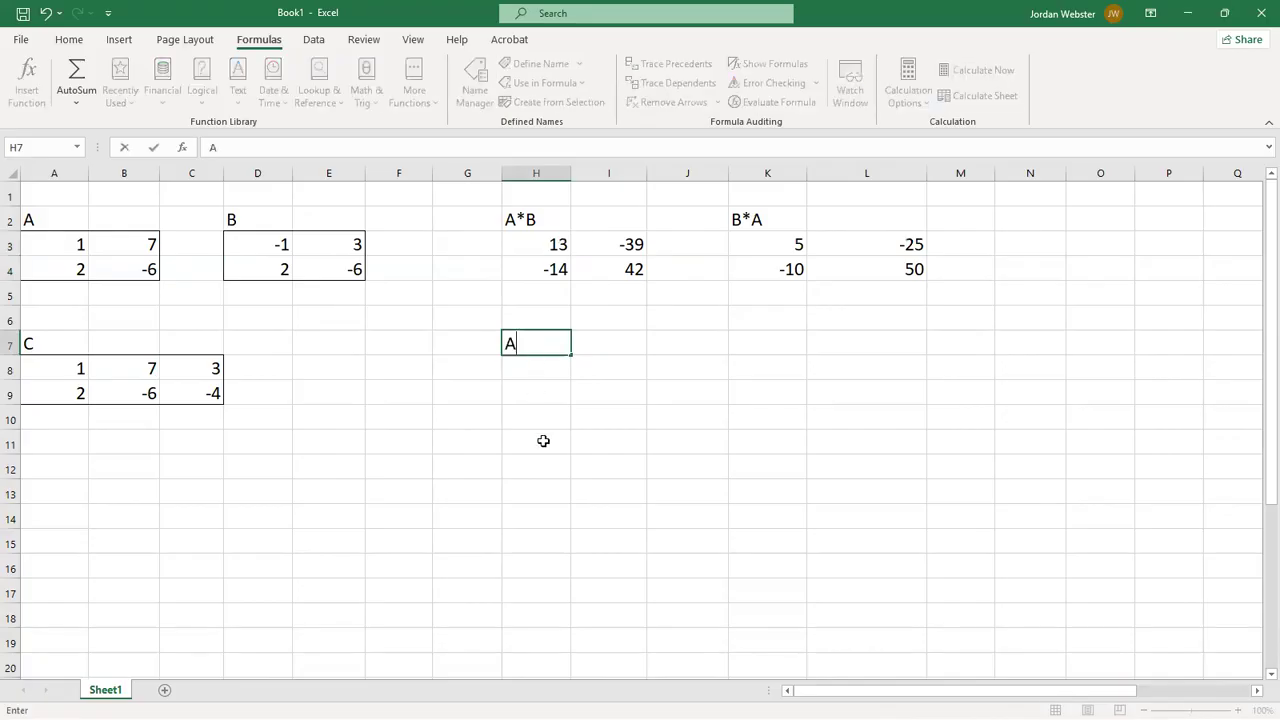
text(^-1)
key(Return)
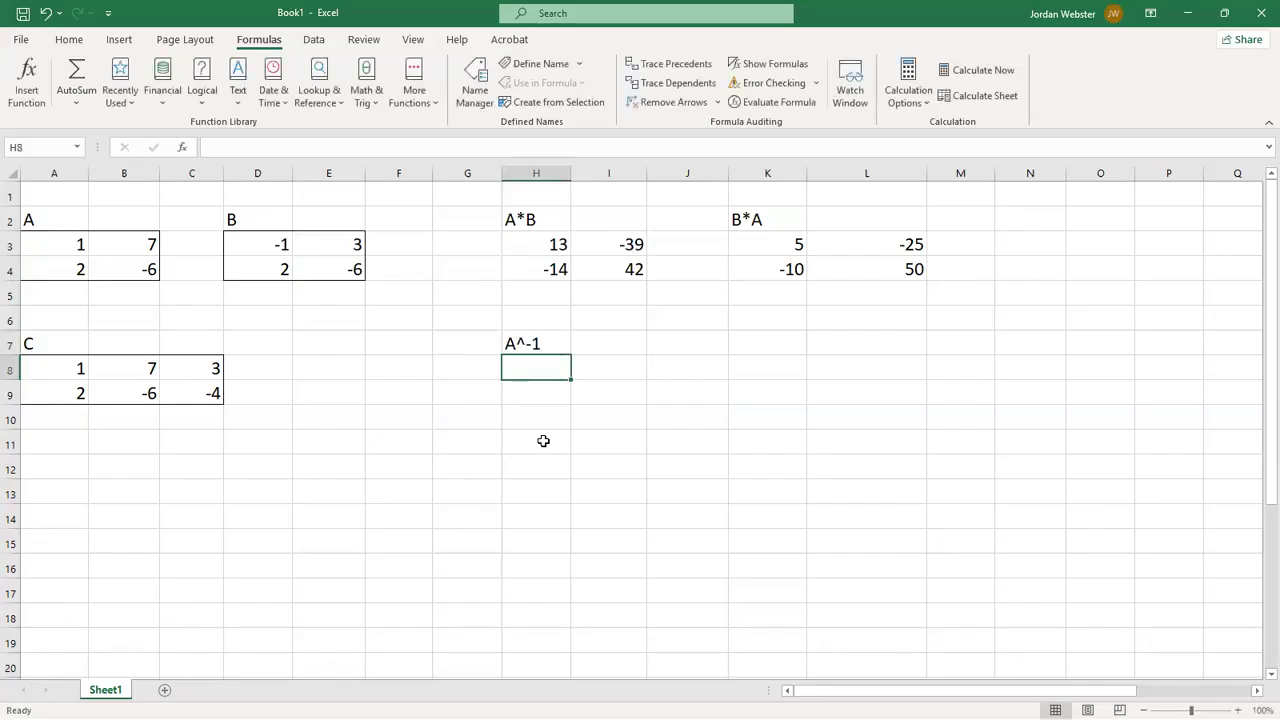
- Compute the inverse of matrix A in H8 with the formula =MINVERSE(A3:B4)
text(=)
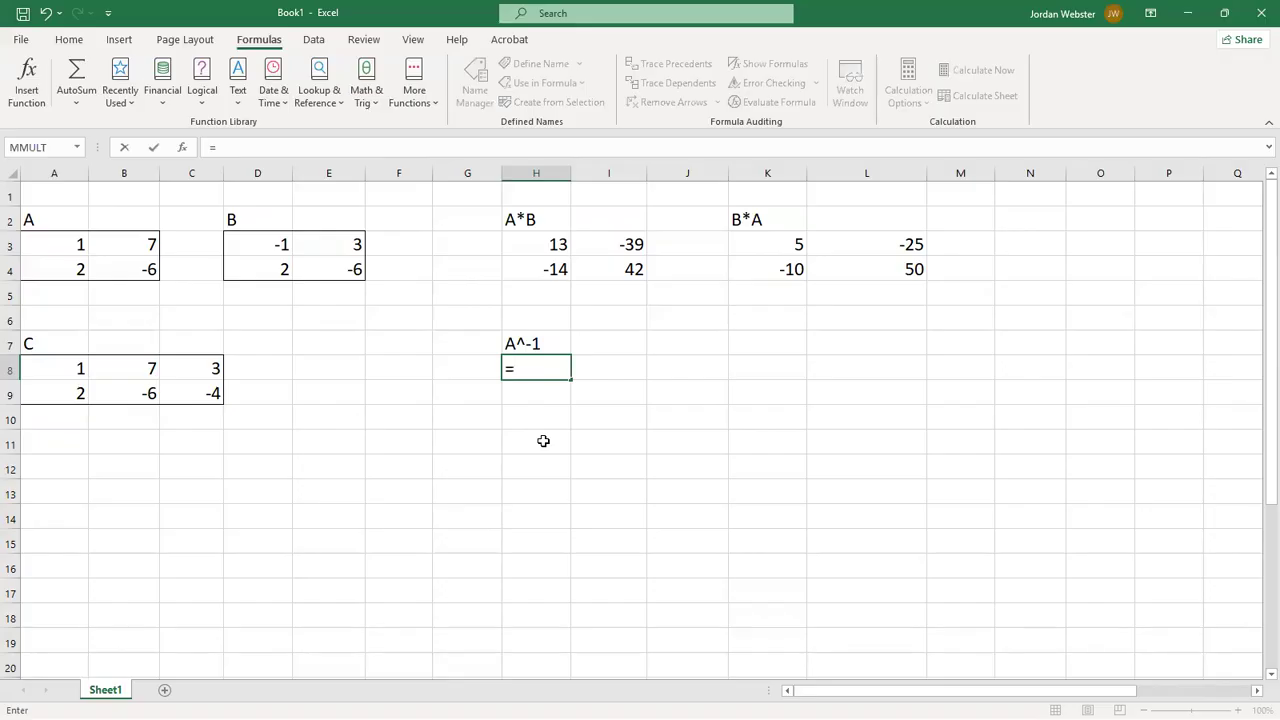
text(min)
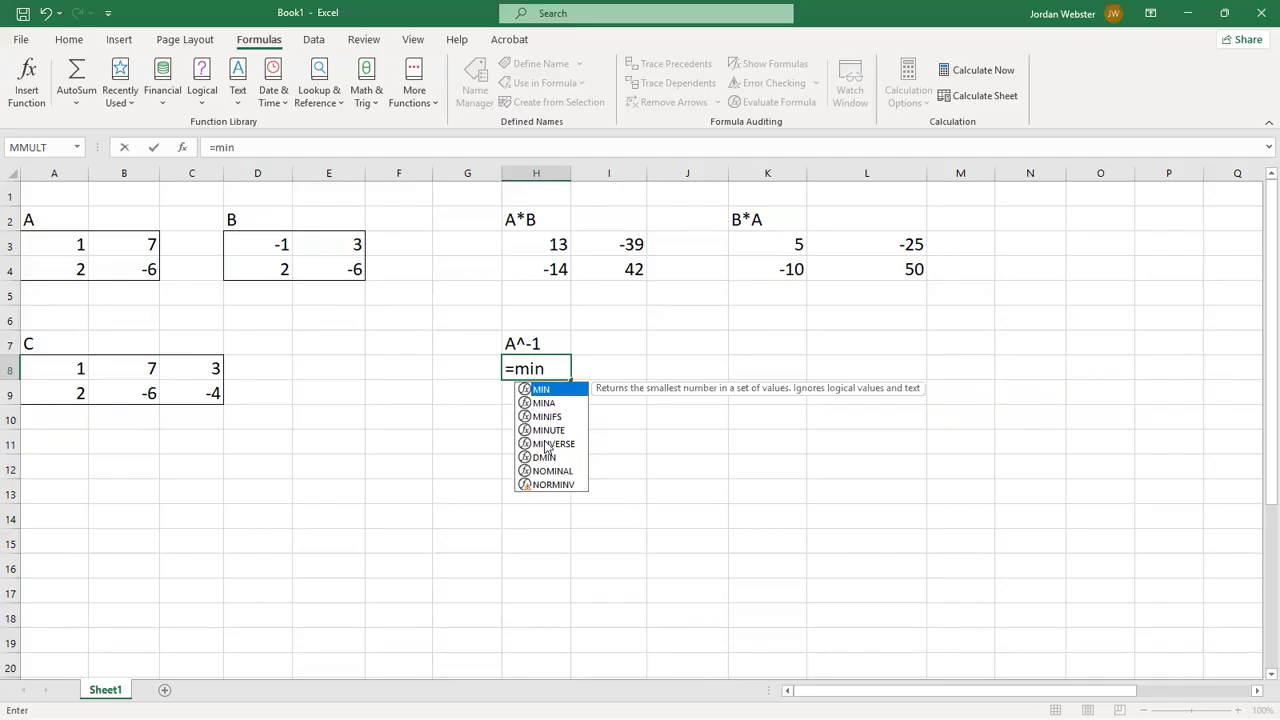
click(547, 444)
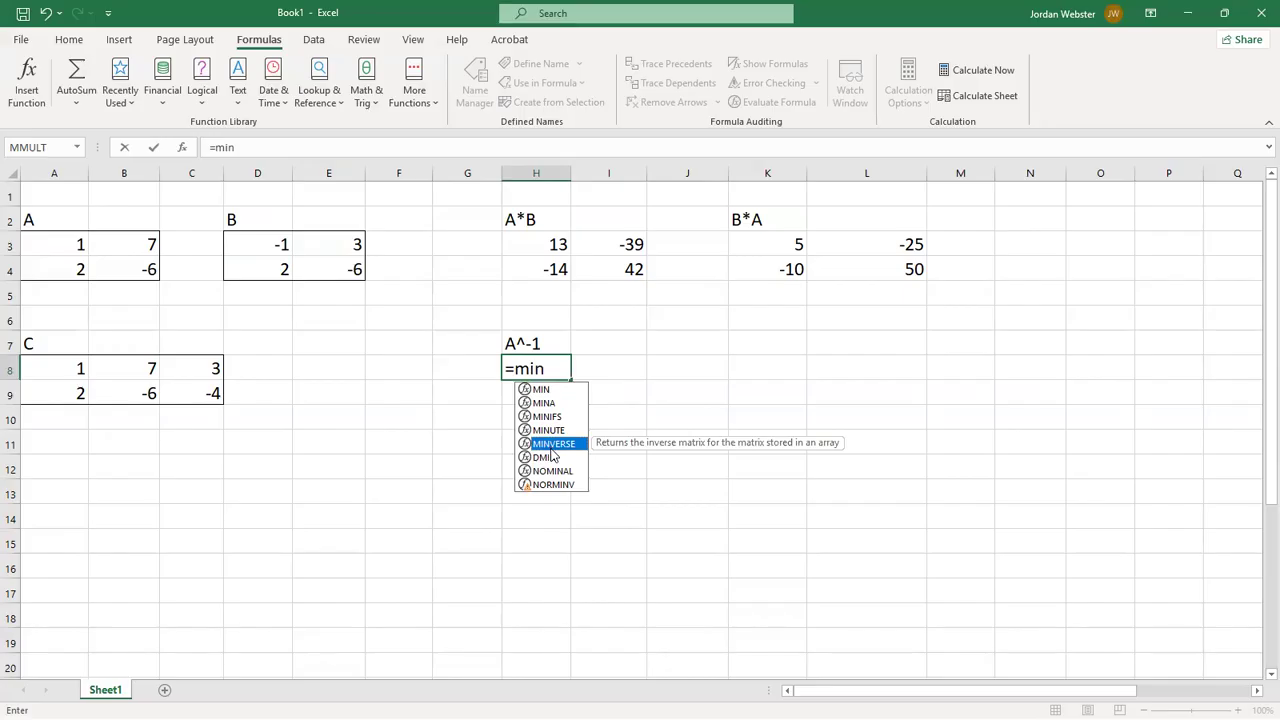
text(verse)
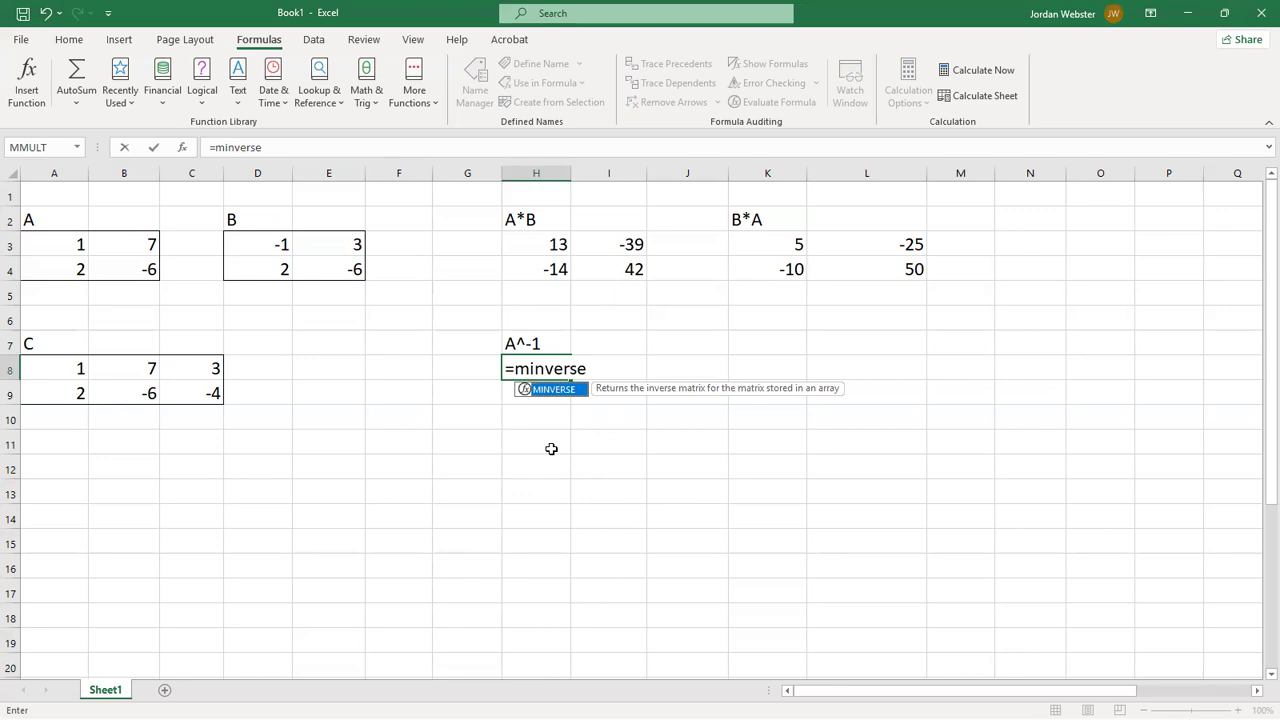
text(()
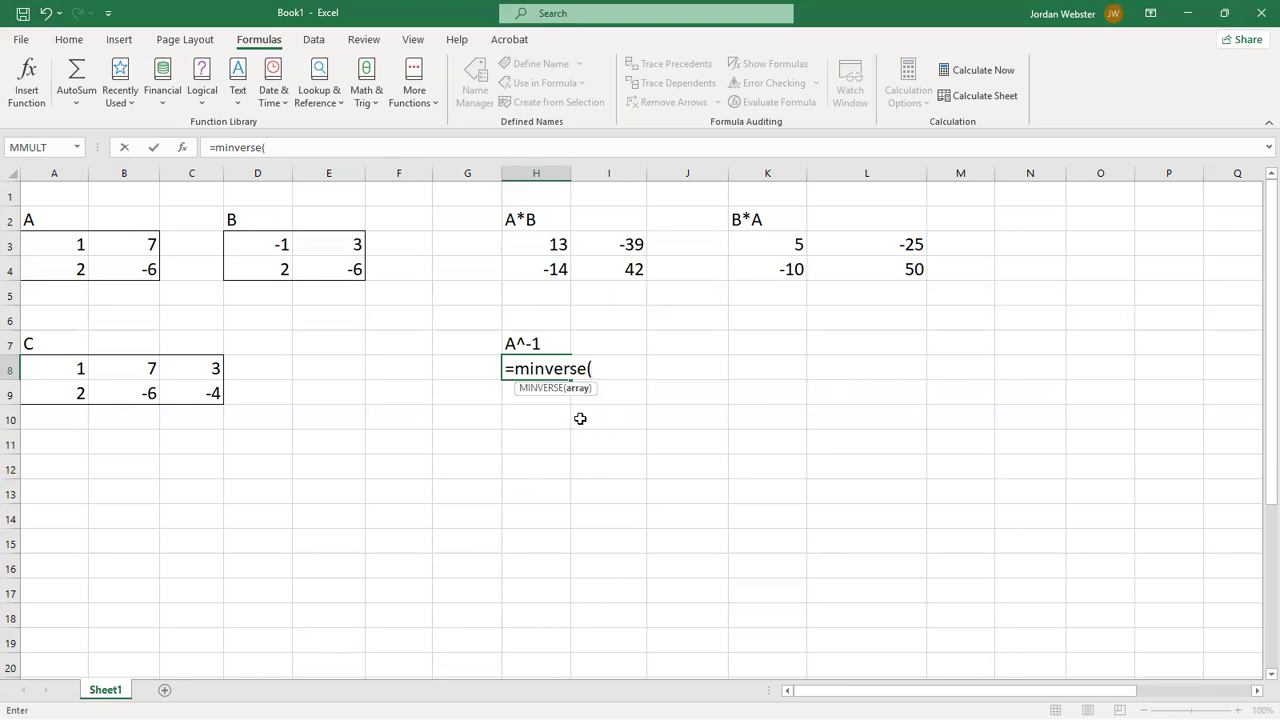
drag(59, 251, 115, 263)
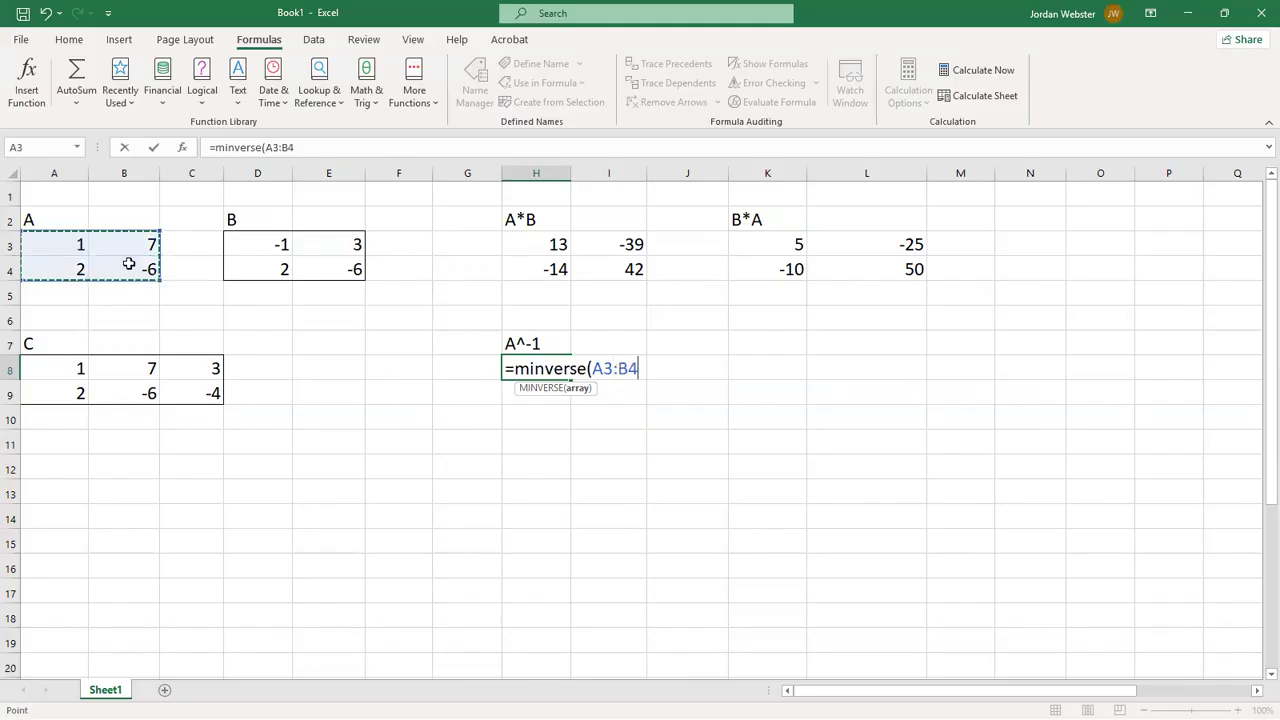
text())
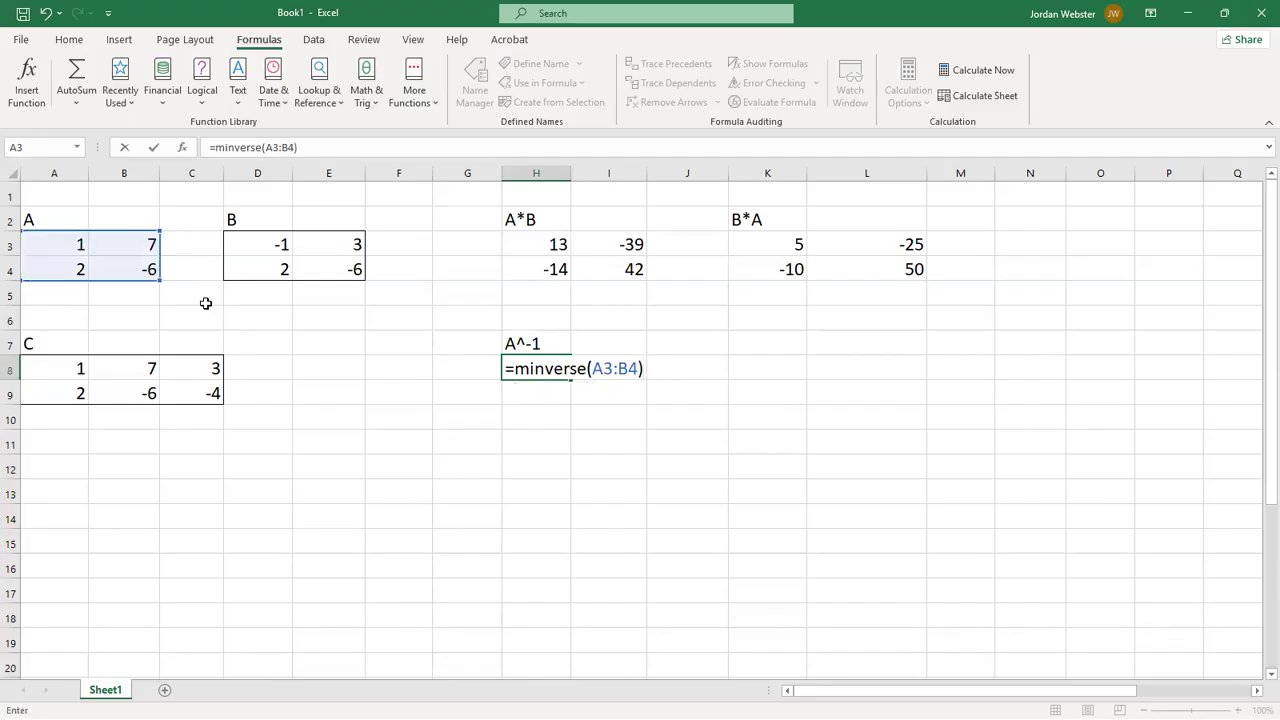
key(Return)
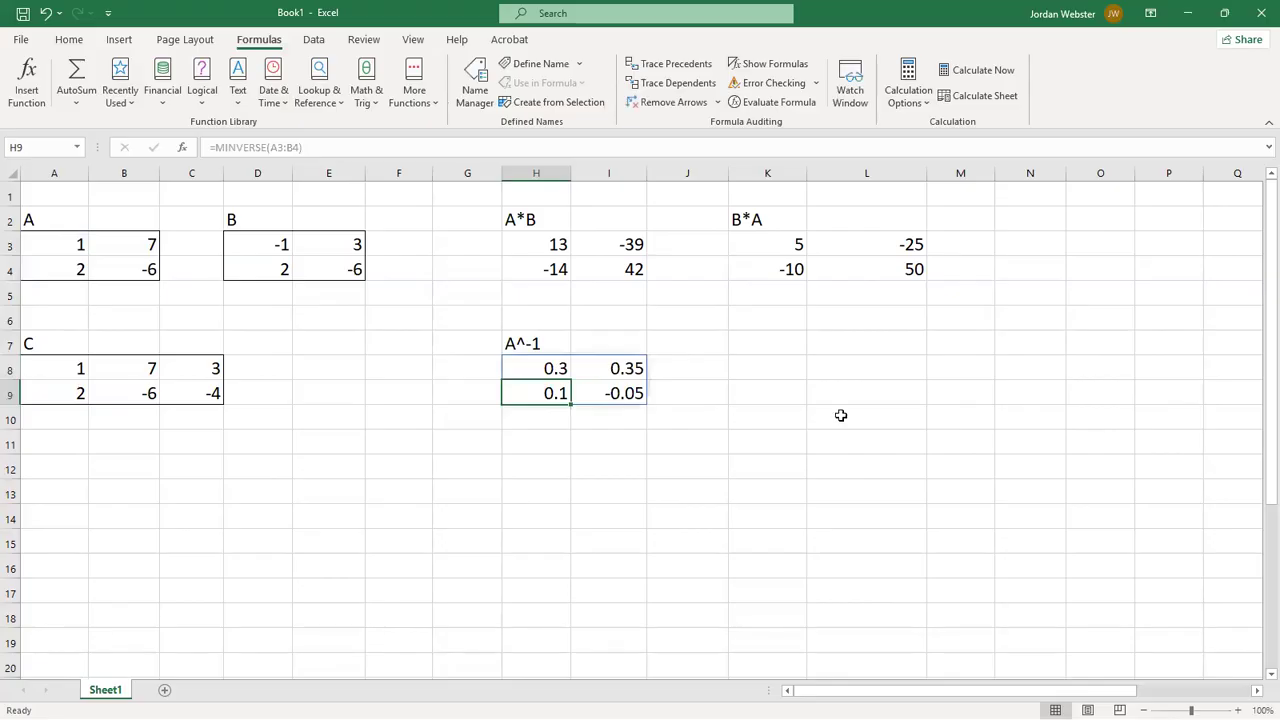
click(742, 398)
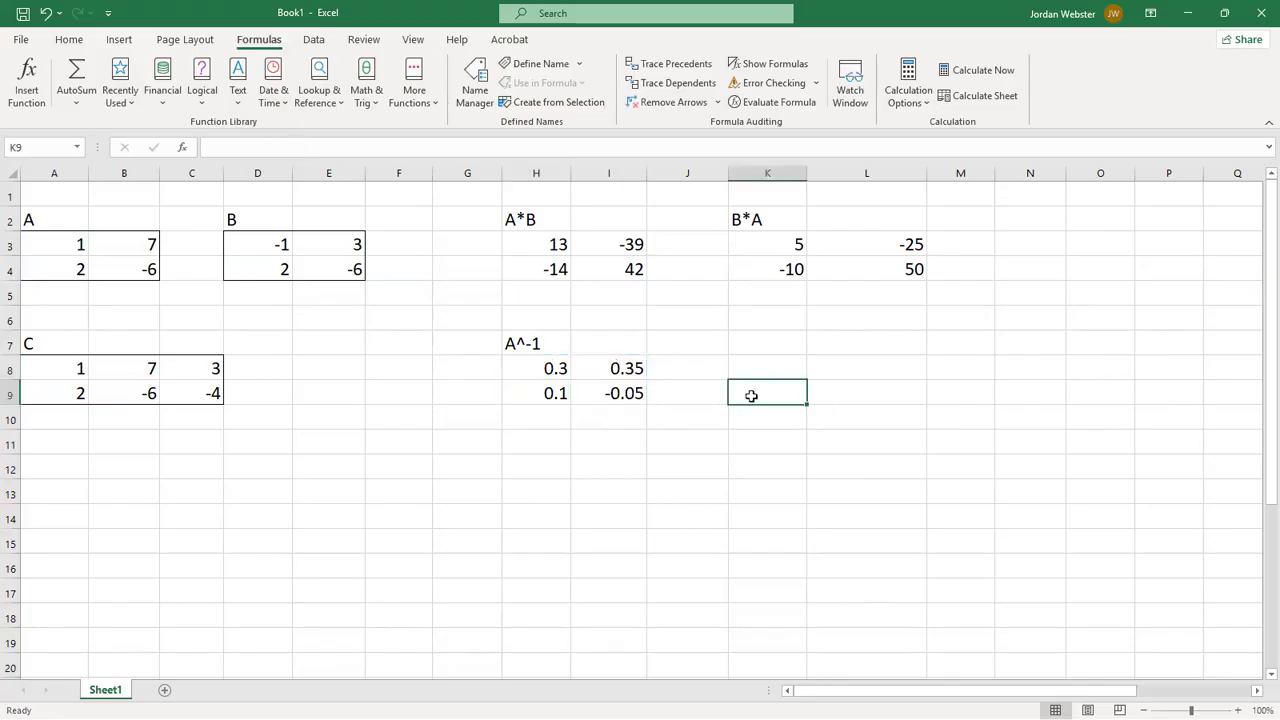
- Try the value 8 in B3 to test how the inverse of A responds, and restore B3 to 7
click(141, 244)
text(8)
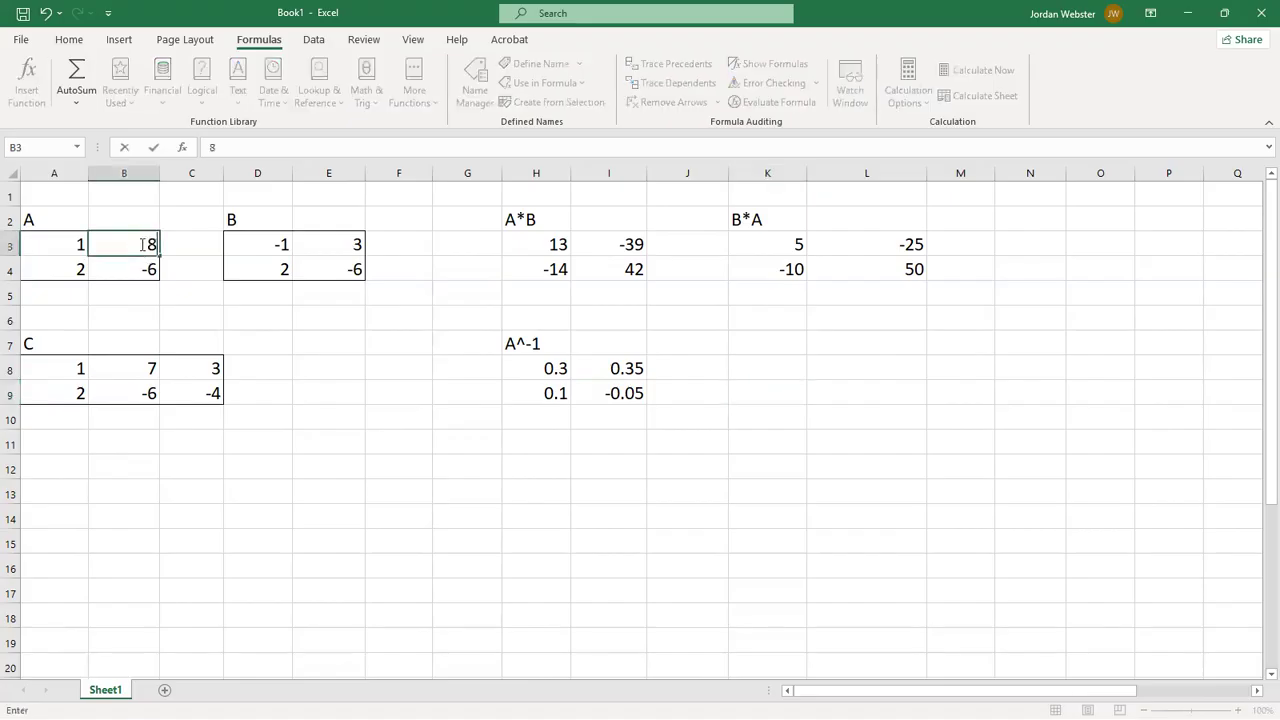
key(Return)
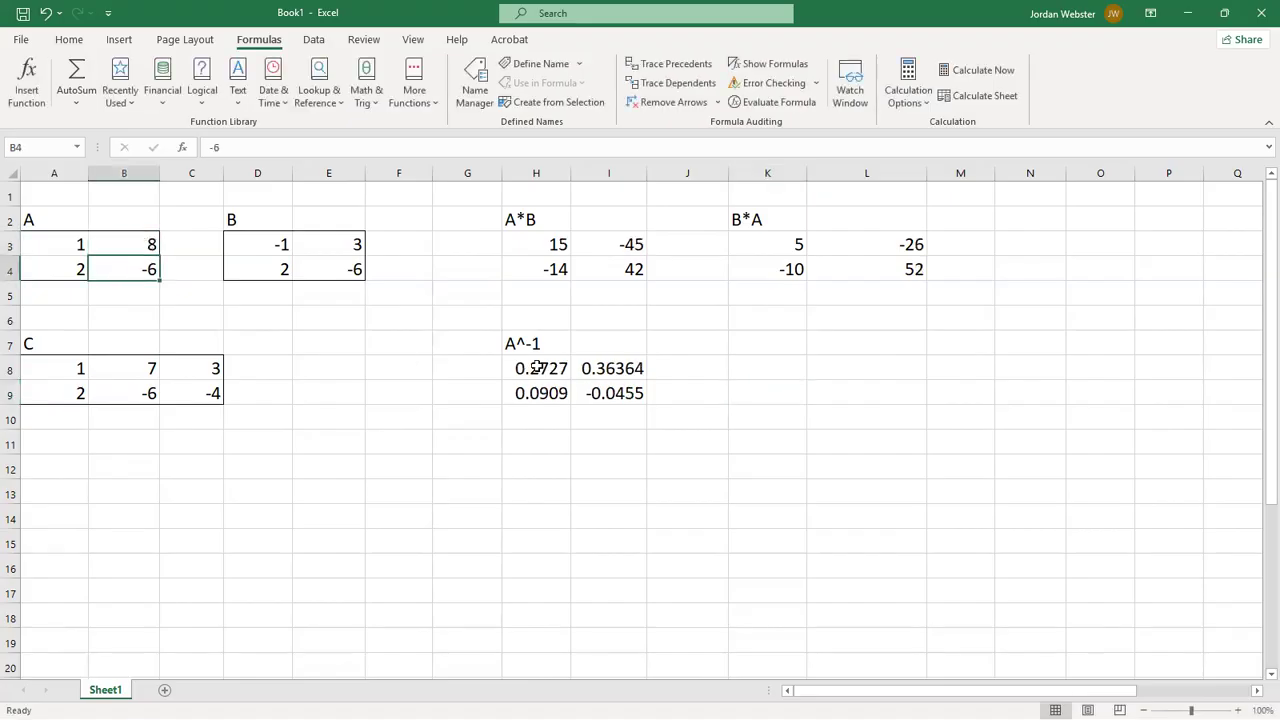
click(130, 247)
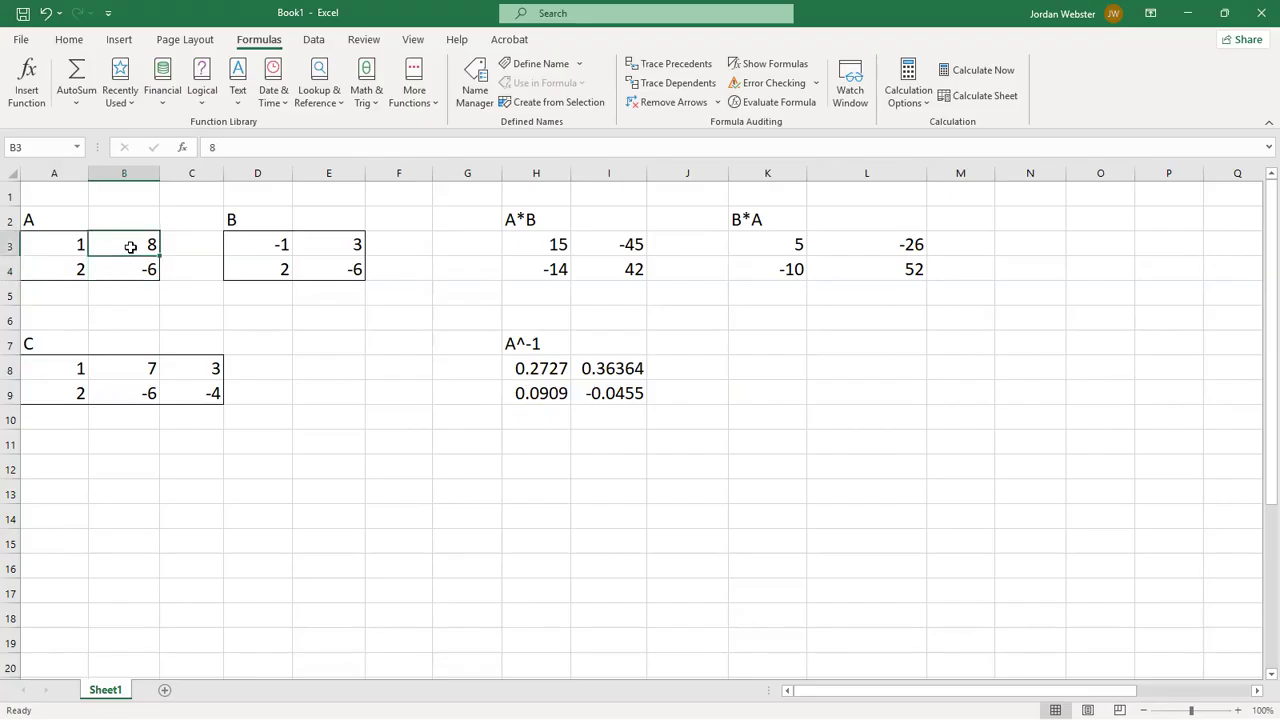
text(7)
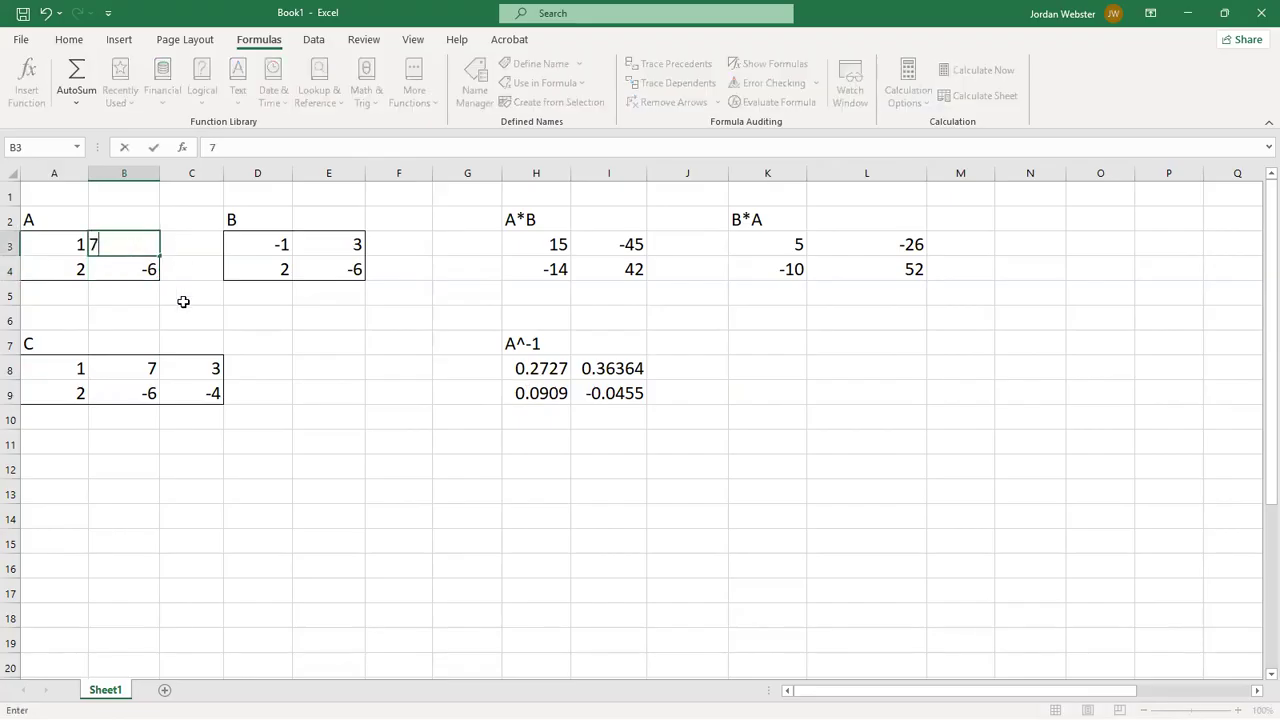
key(Return)
drag(547, 370, 600, 397)
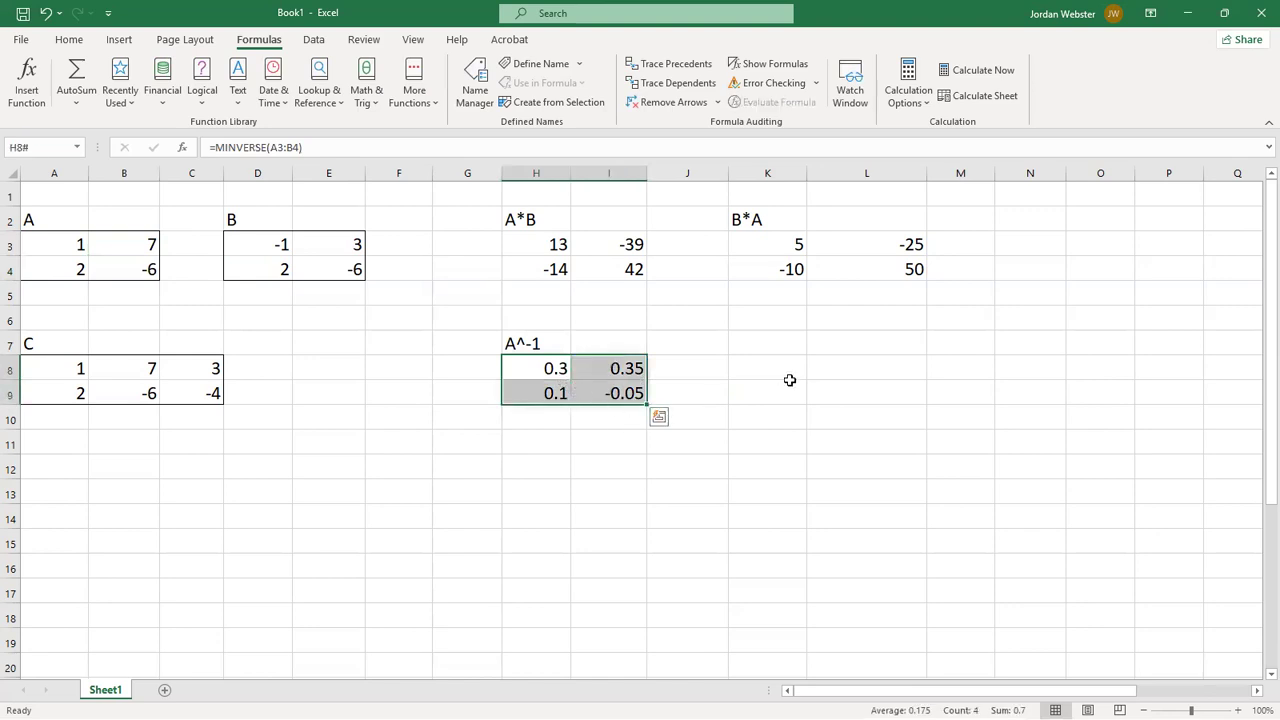
- Add the heading B^-1 in K7 for the inverse of matrix B
click(756, 346)
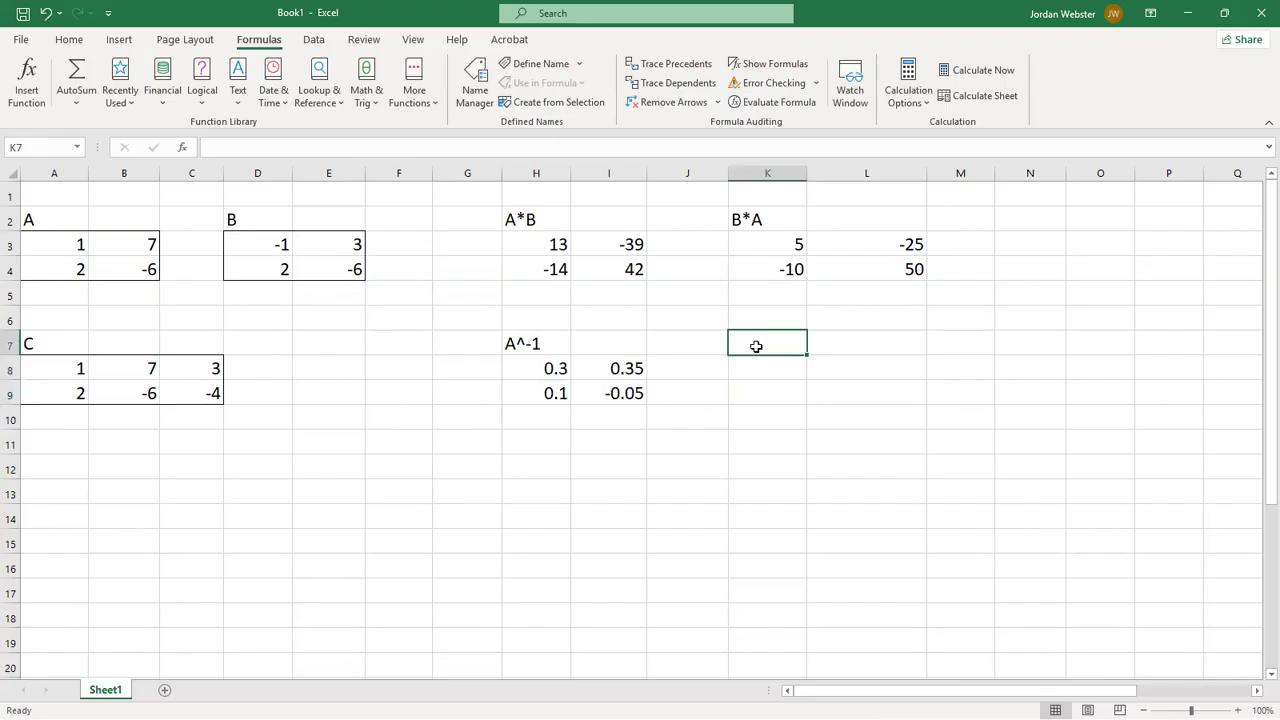
text(B^-1)
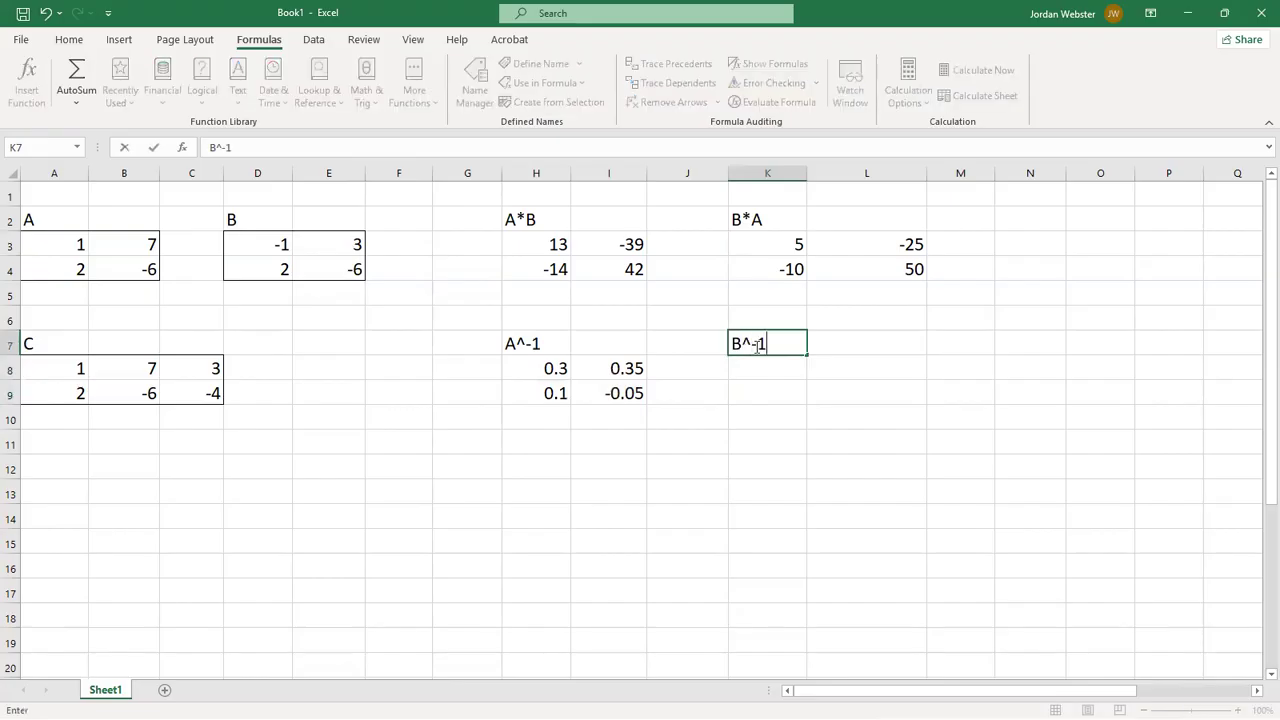
click(755, 375)
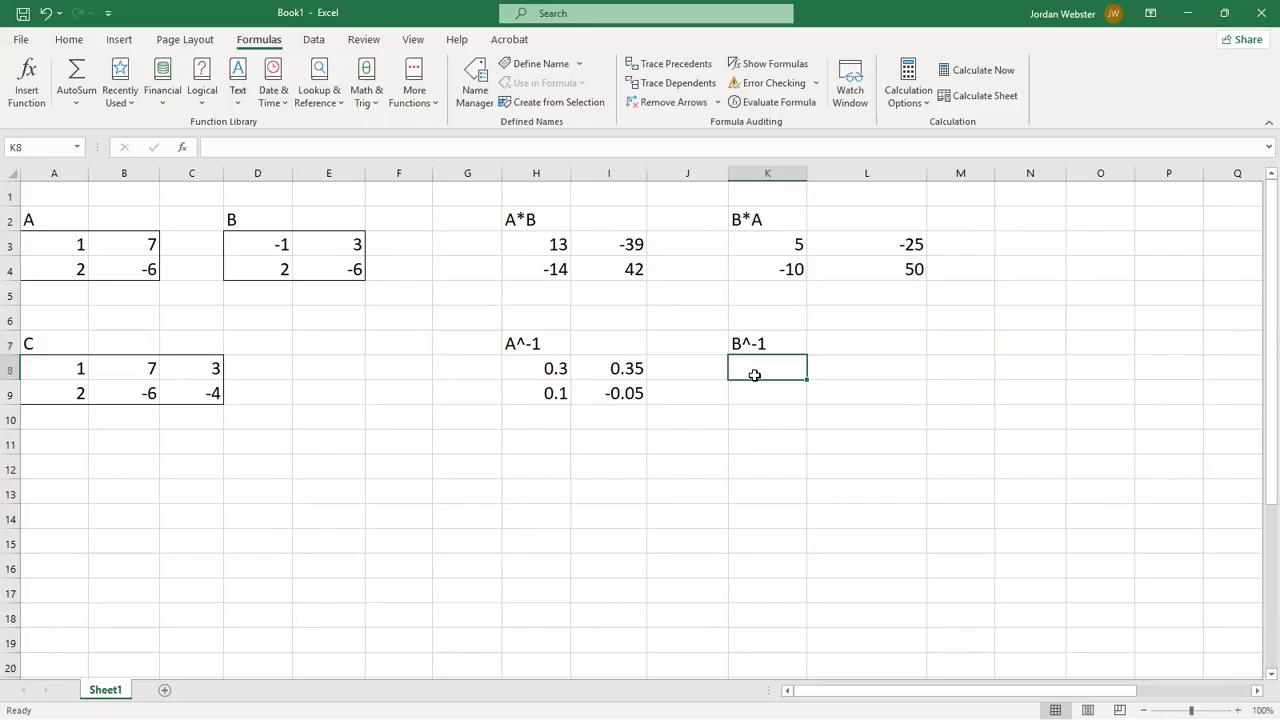
- Enter =MINVERSE(D3:E4) in K8 for the inverse of matrix B, and widen column K
text(=m)
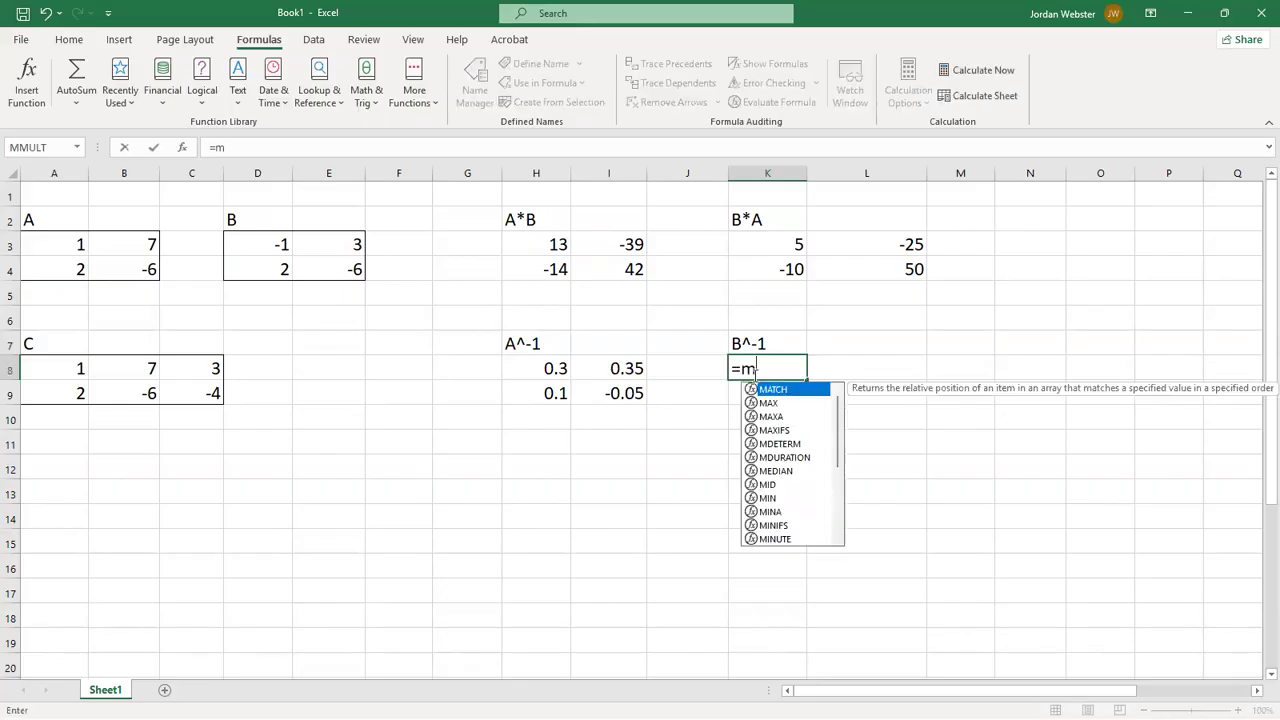
text(inve)
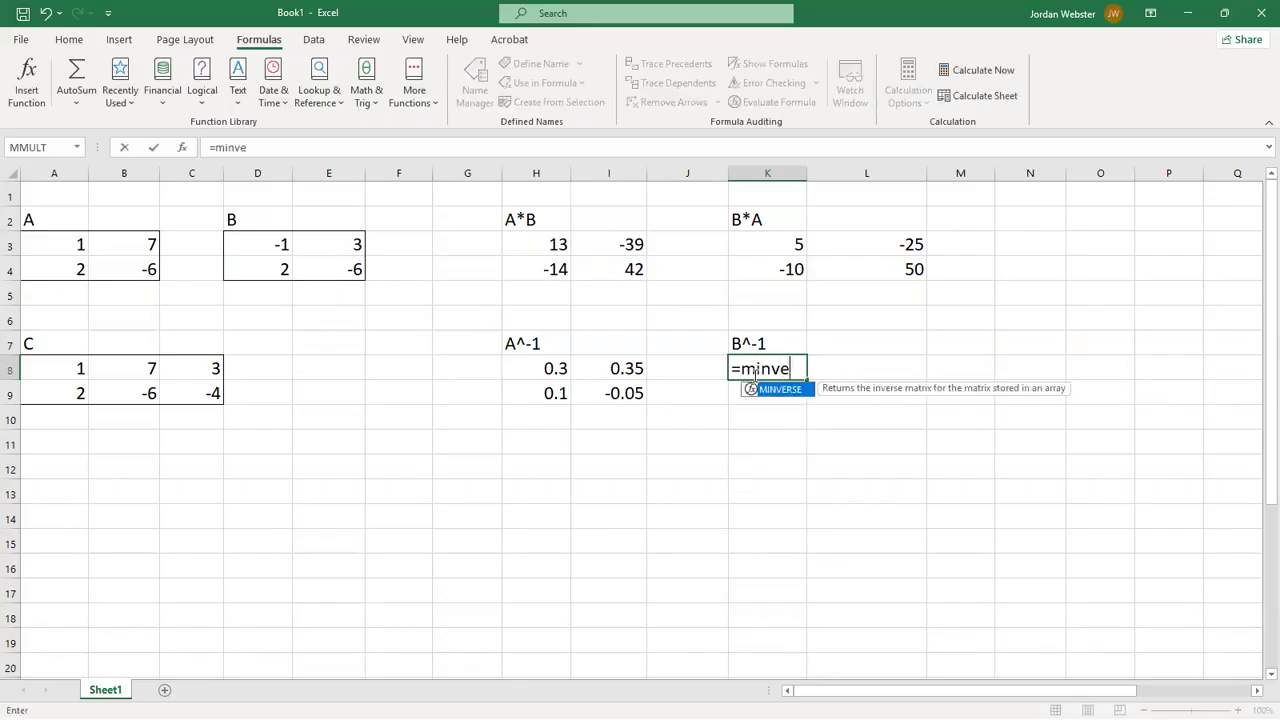
text(rse()
drag(266, 244, 322, 267)
text())
key(Return)
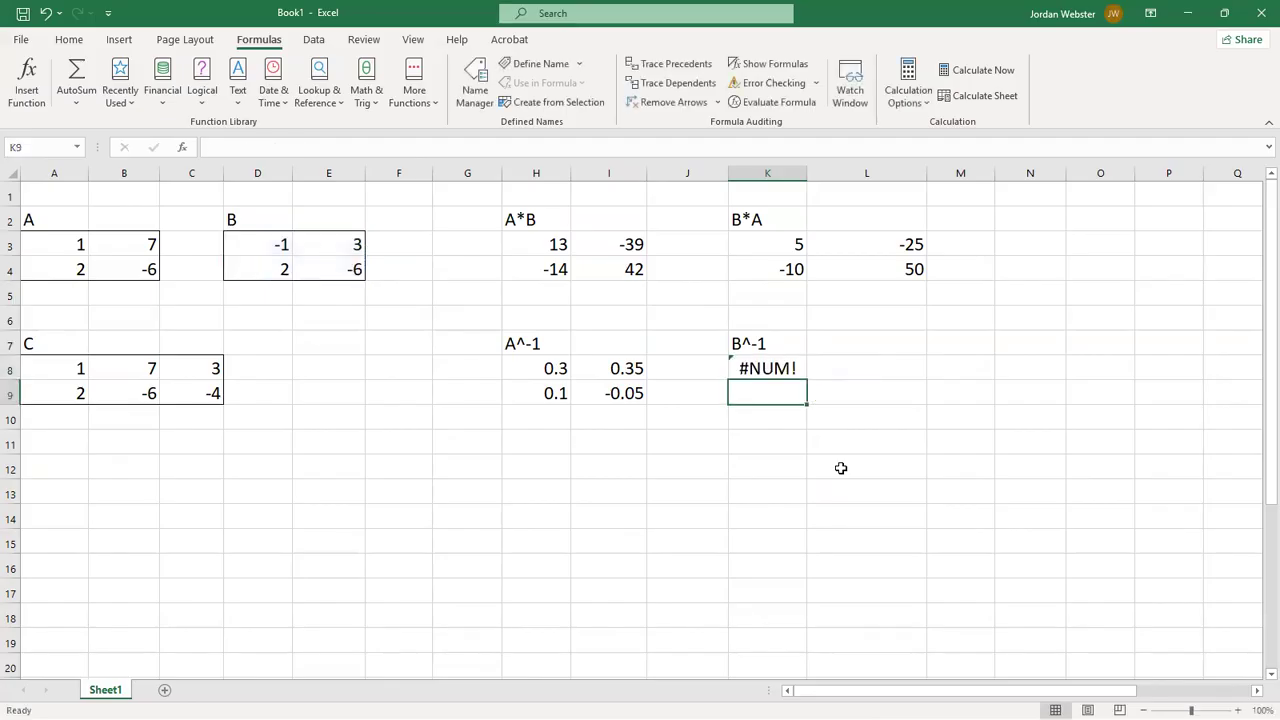
click(786, 369)
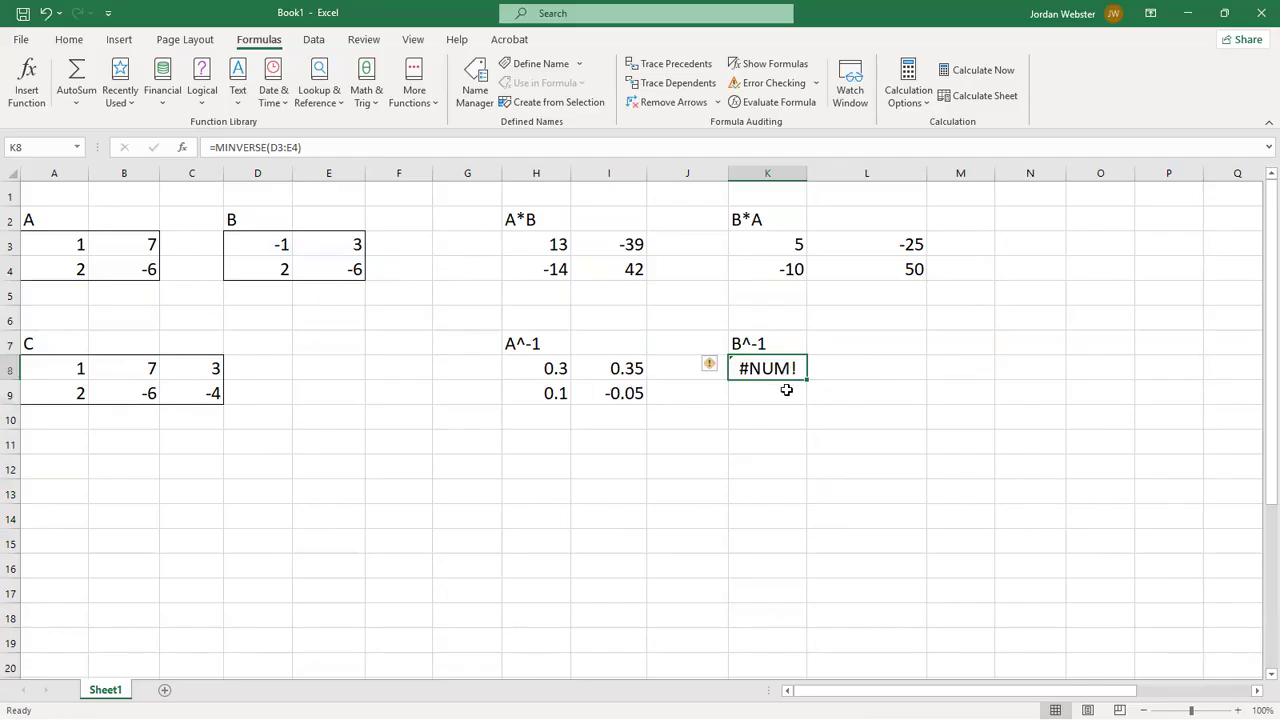
drag(807, 177, 839, 178)
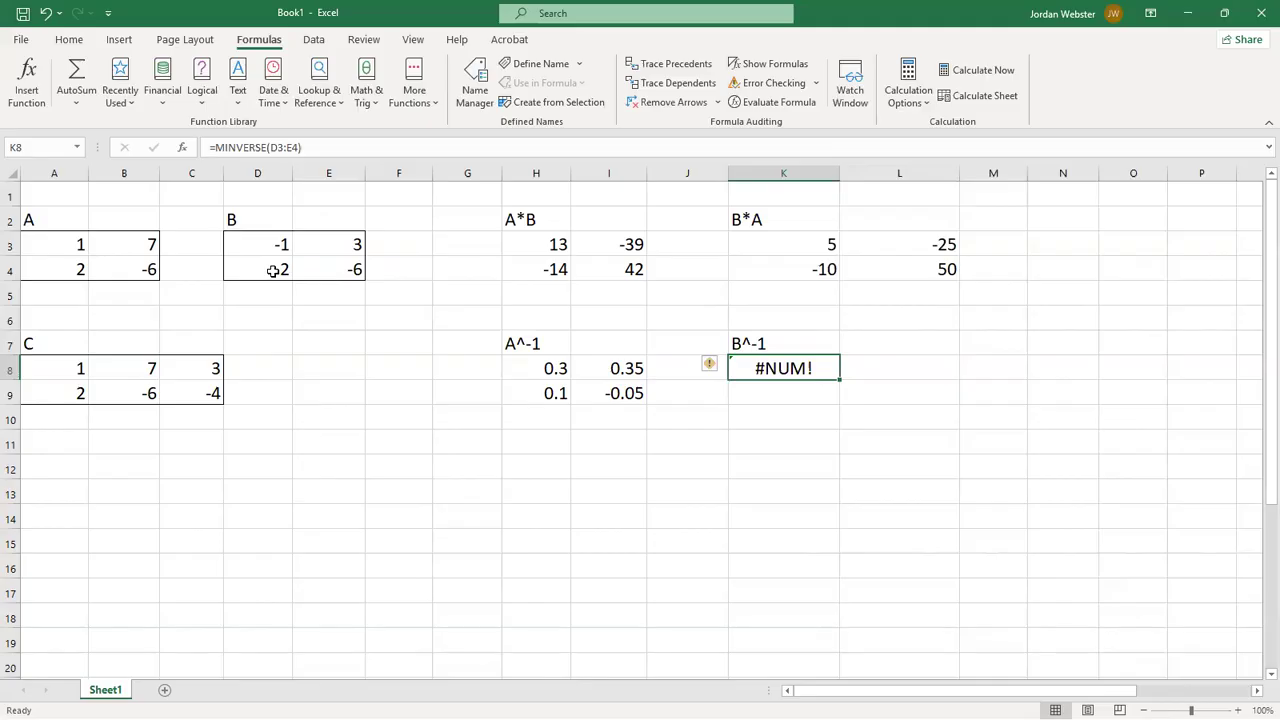
- Try the value 4 in E3 to test how the inverse of B responds, and restore E3 to 3
click(327, 243)
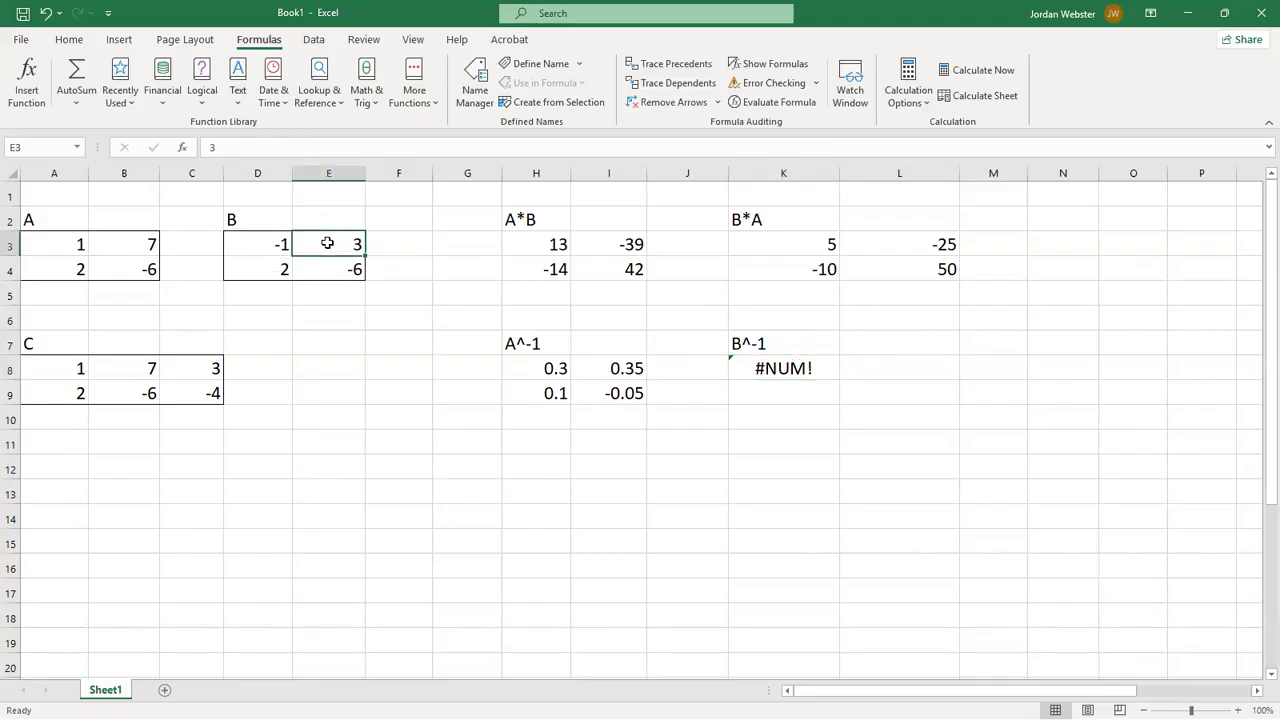
text(4)
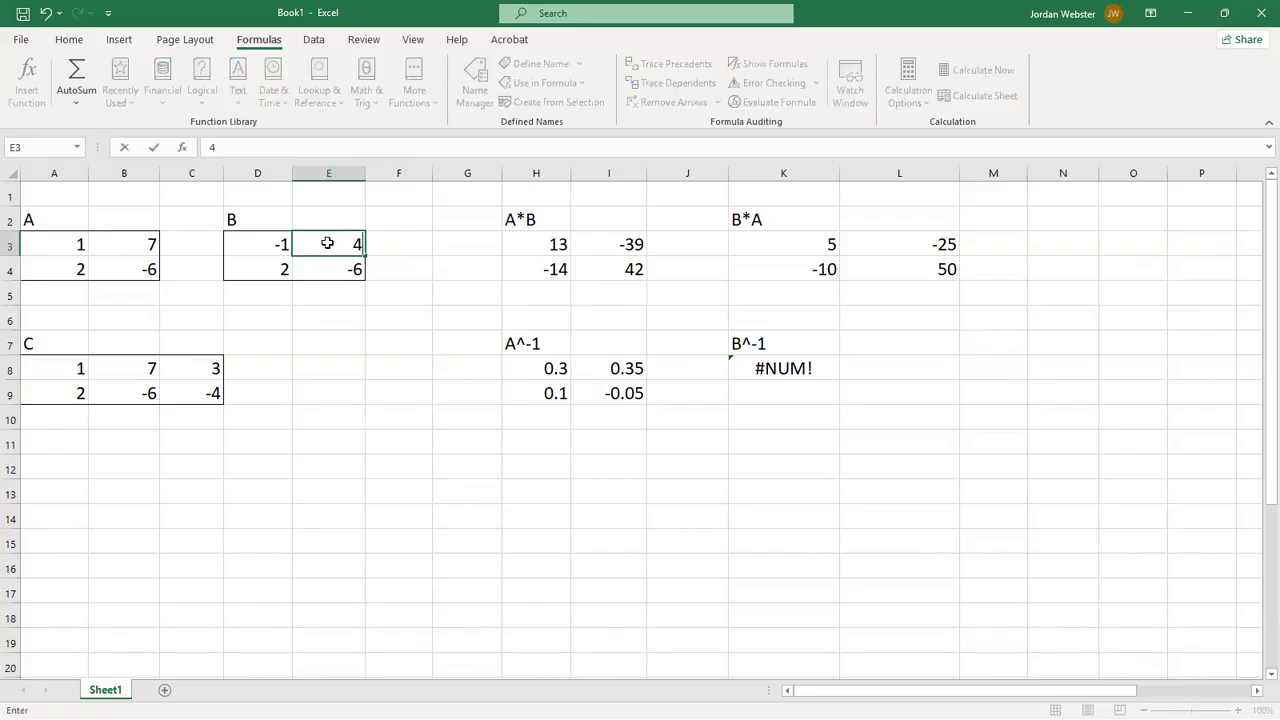
key(Return)
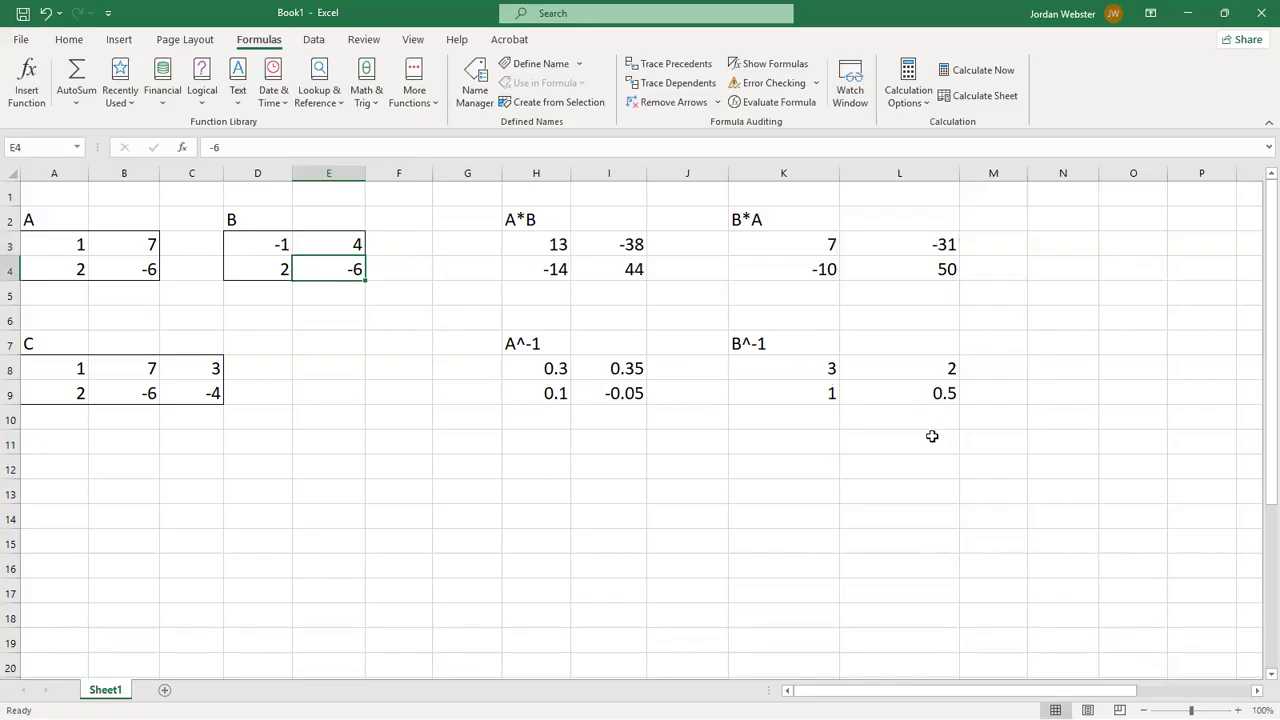
click(356, 249)
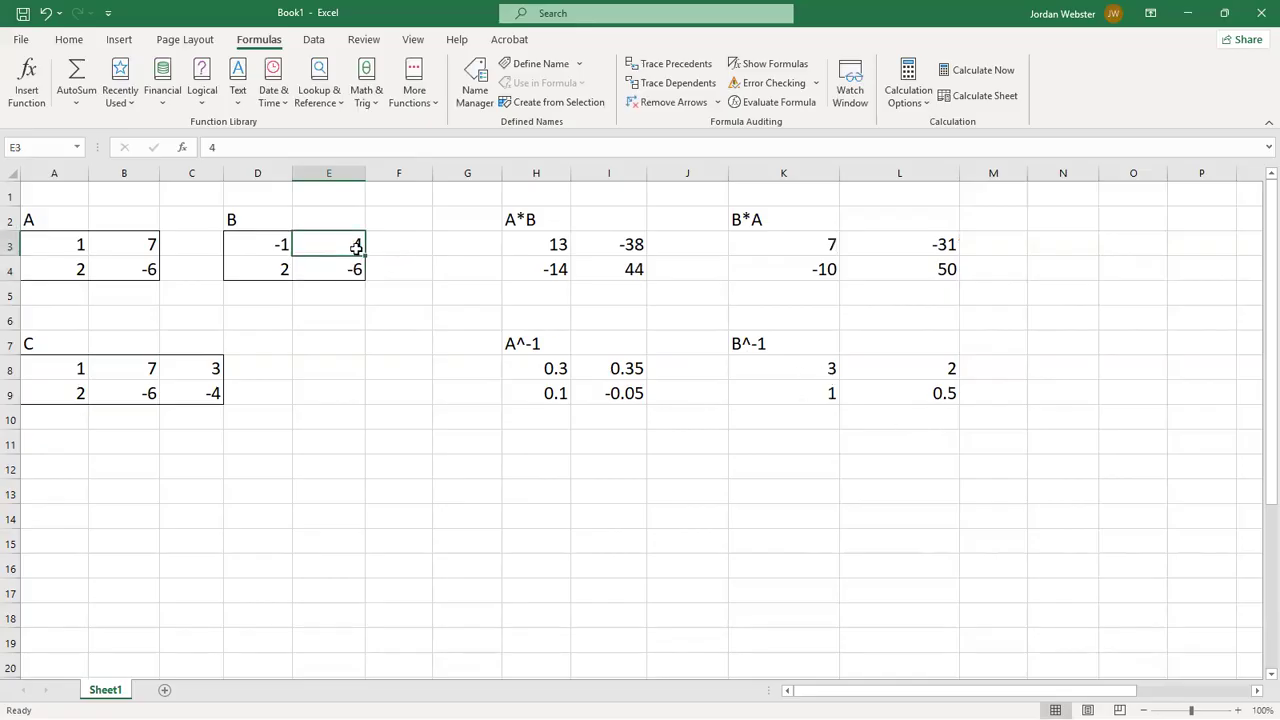
text(3)
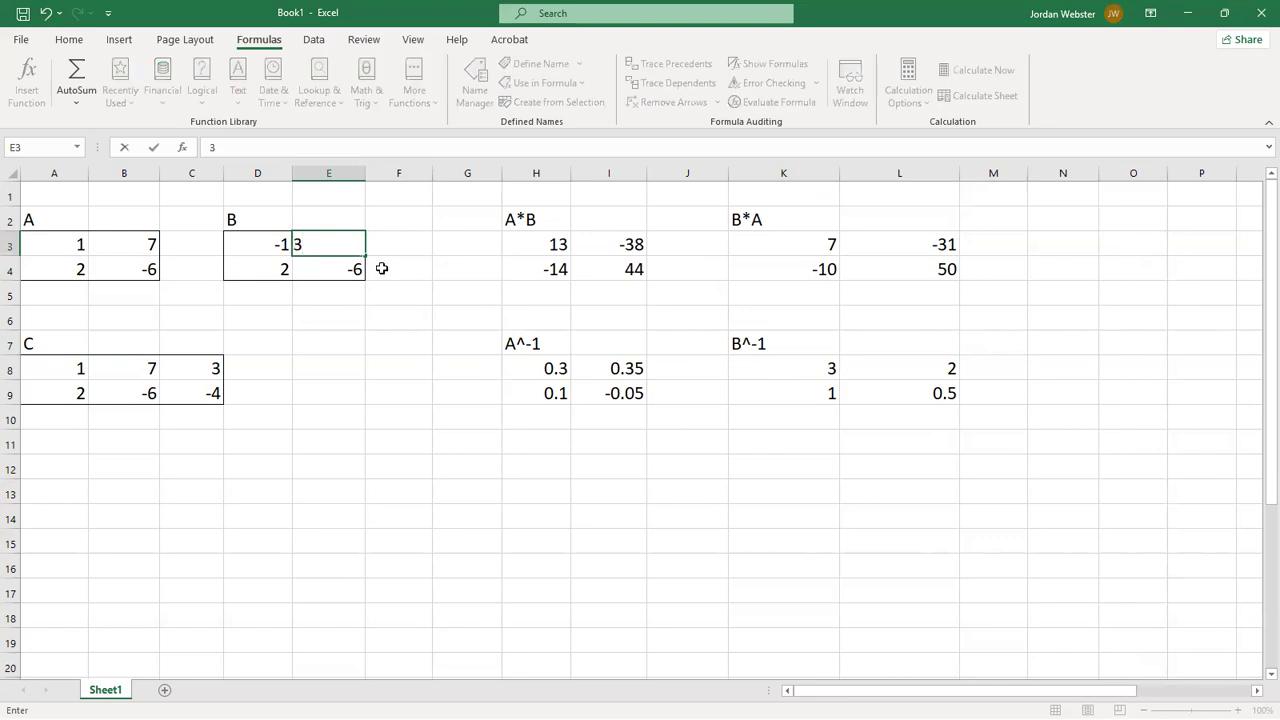
key(Return)
- Insert the MINVERSE function from the Math & Trig category into K8's existing formula, with D3:E4 as its array
click(776, 372)
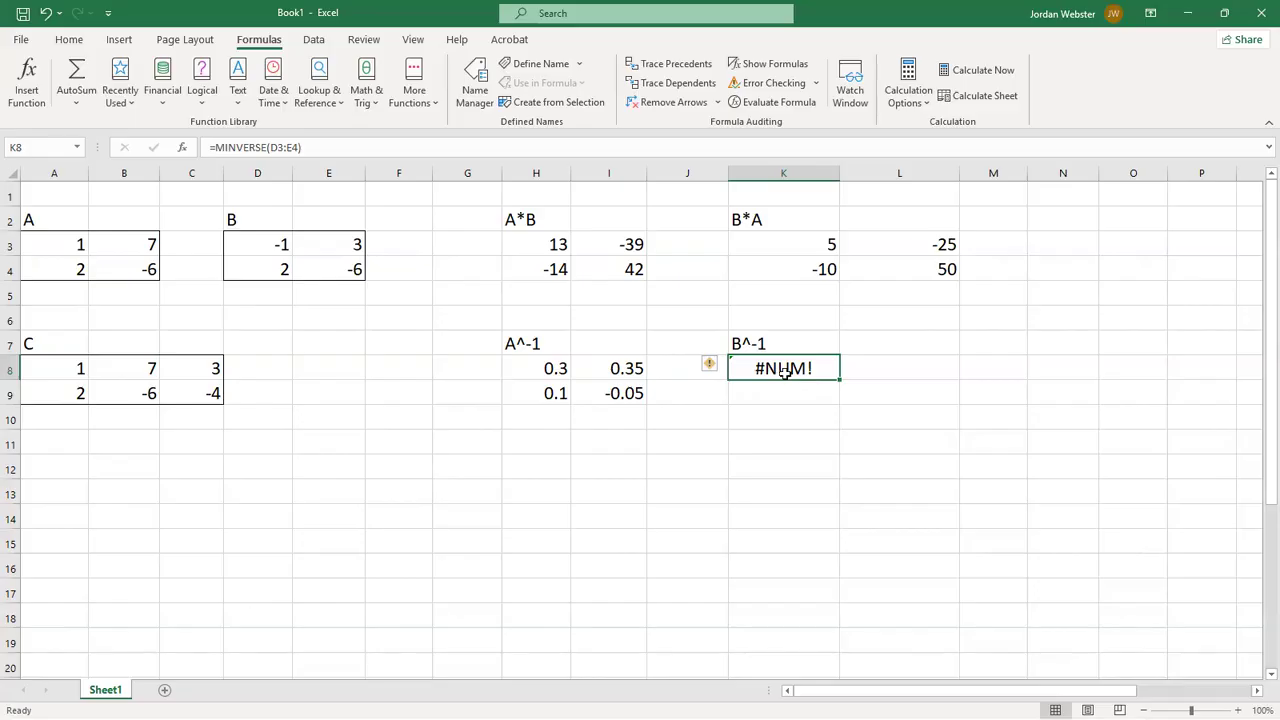
click(368, 90)
scroll(391, 226, down, 3)
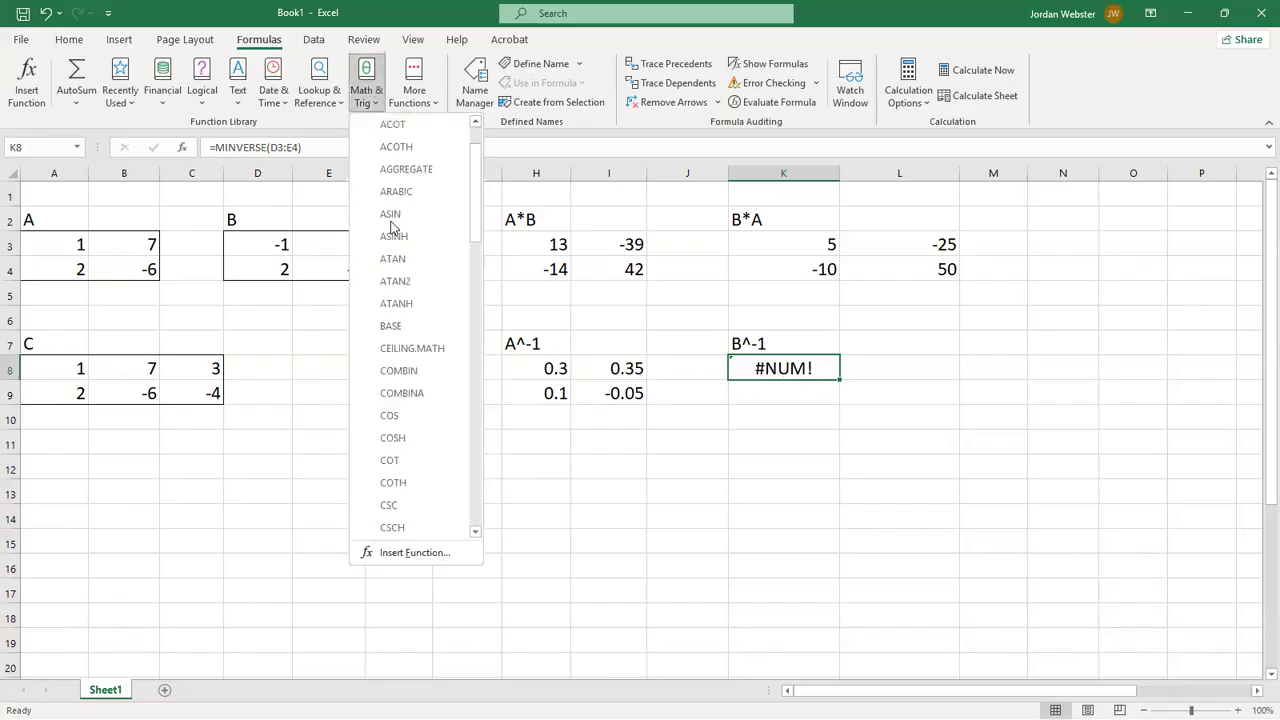
scroll(387, 347, down, 5)
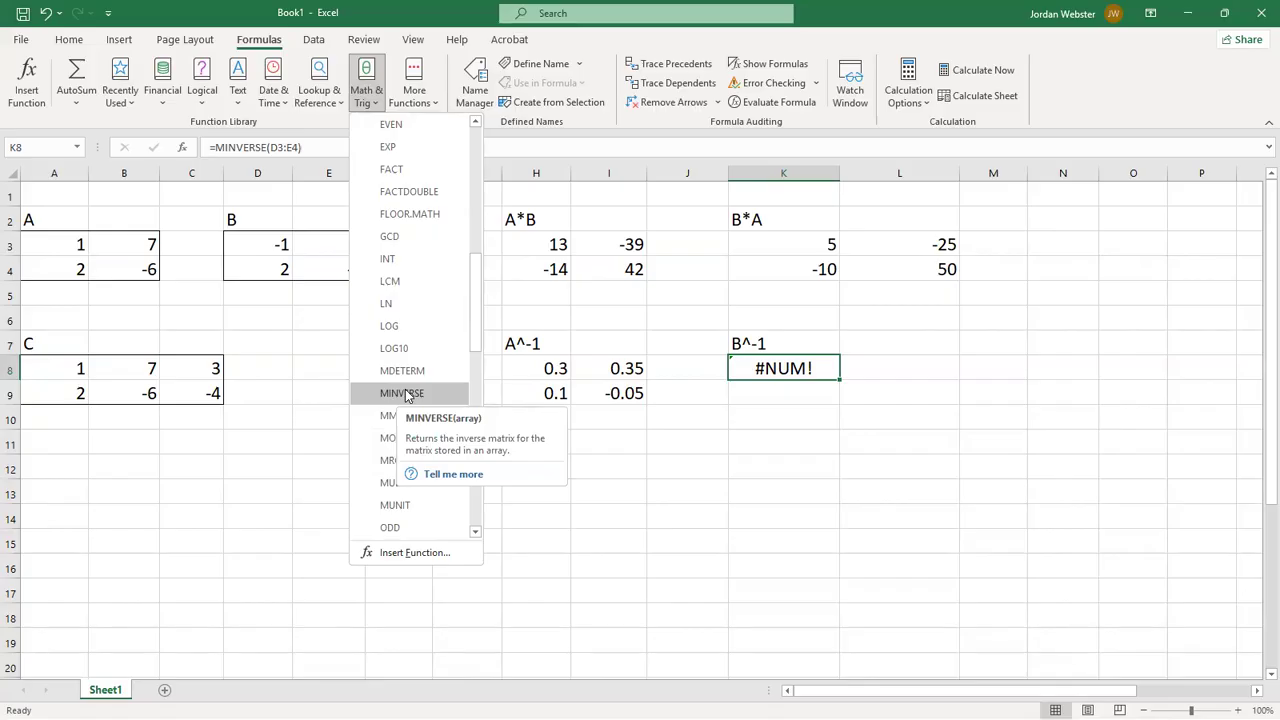
click(404, 393)
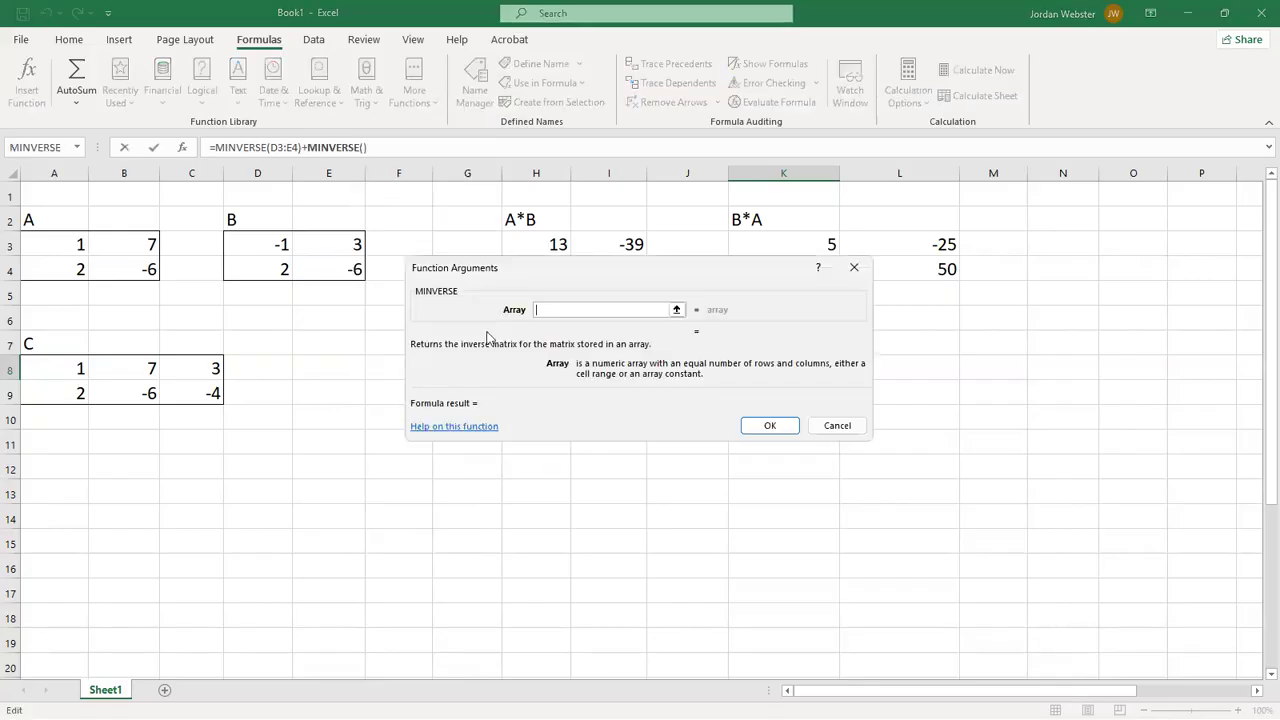
drag(275, 244, 328, 272)
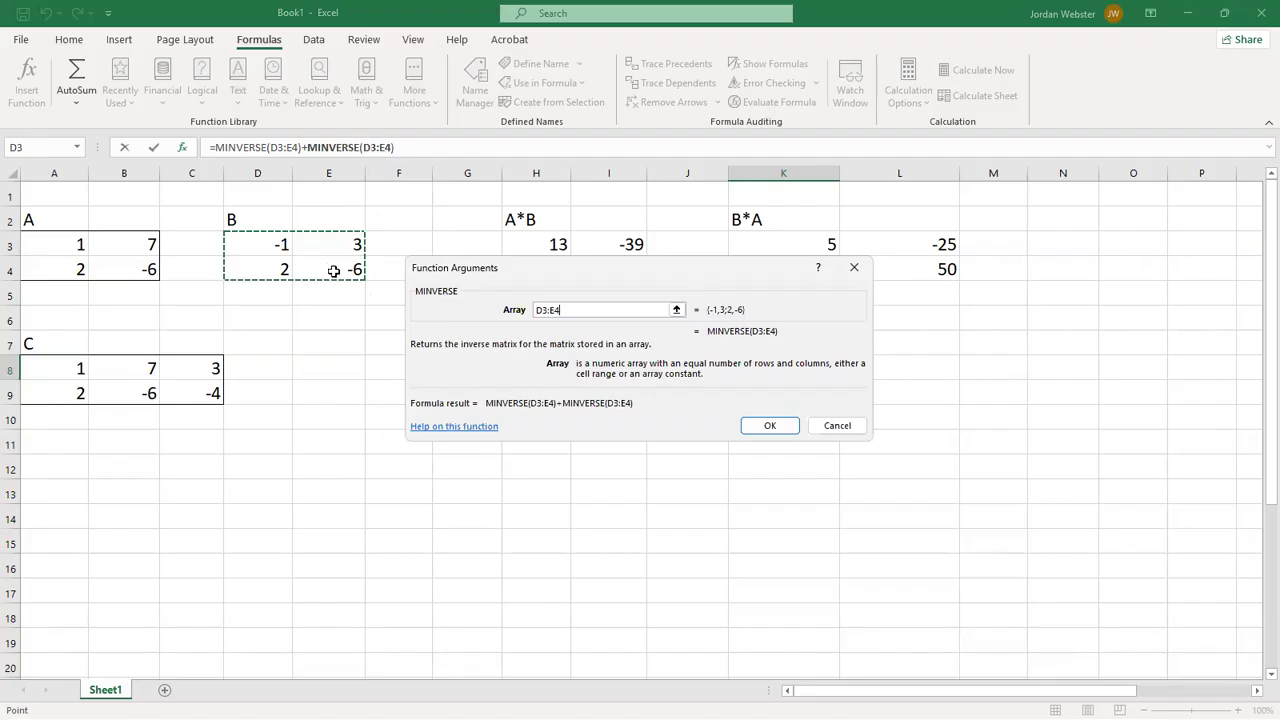
click(777, 424)
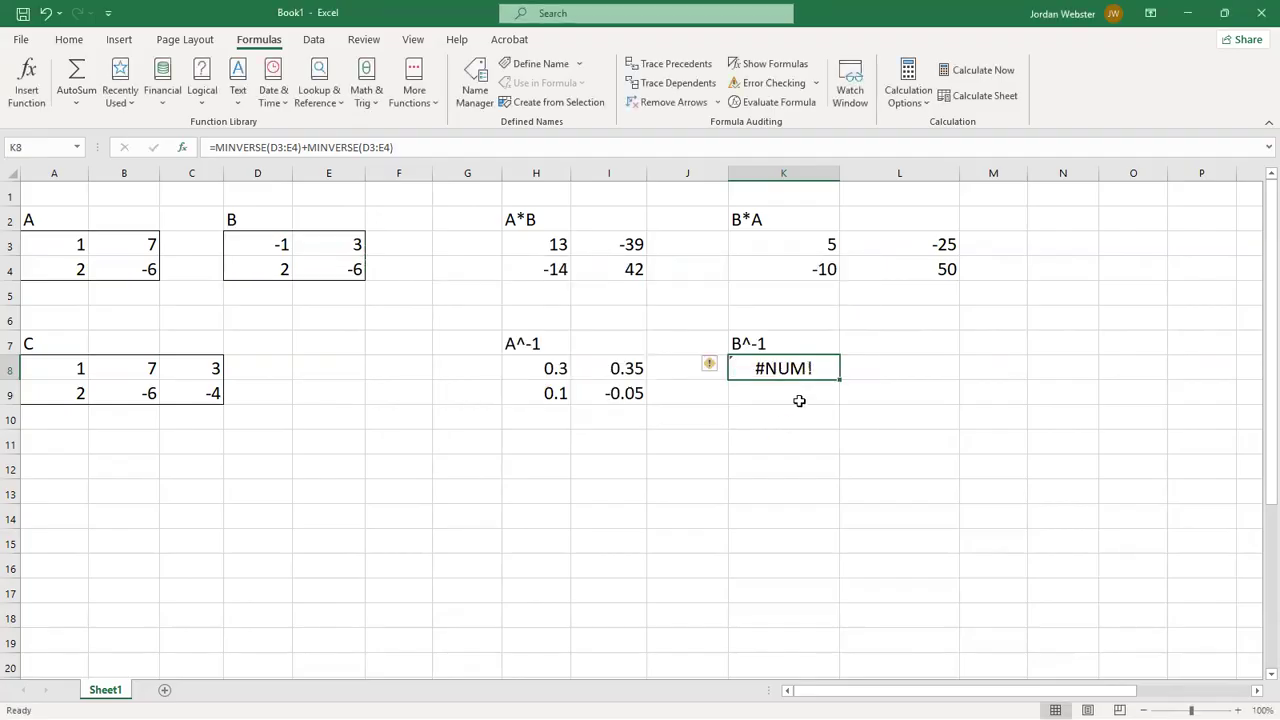
- Set E3 in matrix B to 4 to test the extended inverse formula in K8
click(358, 252)
text(4)
key(Return)
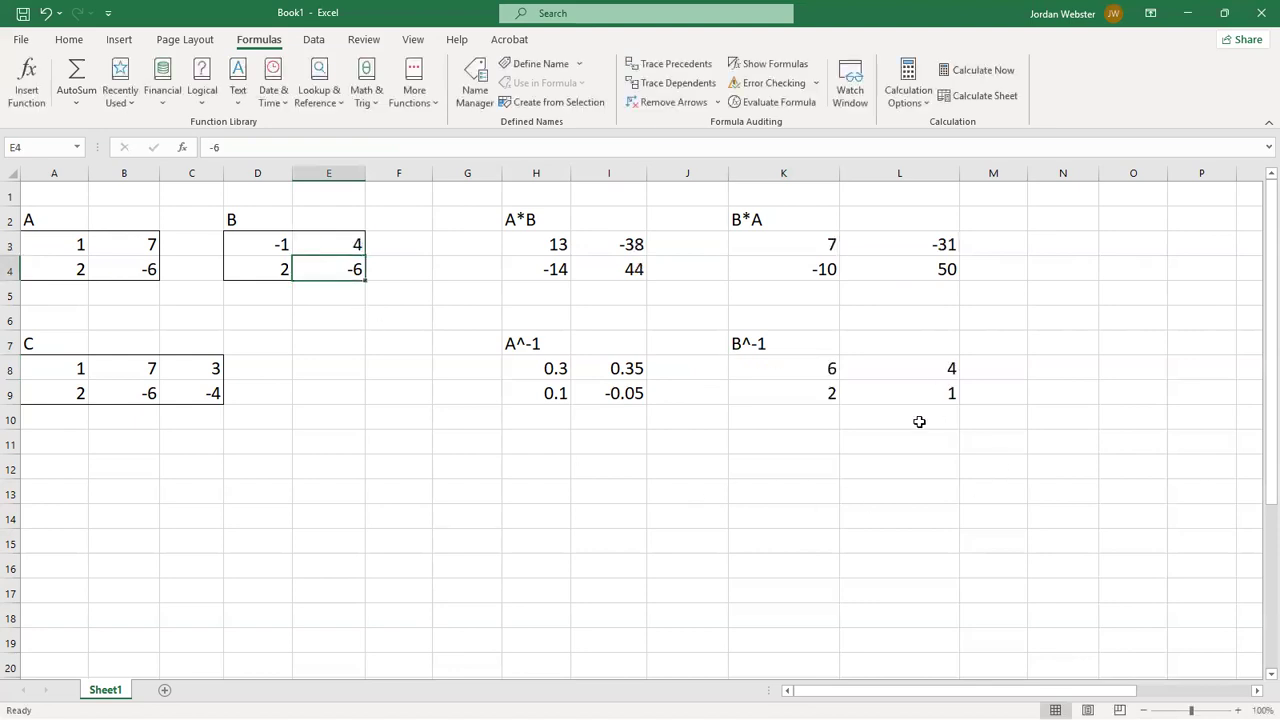
click(321, 250)
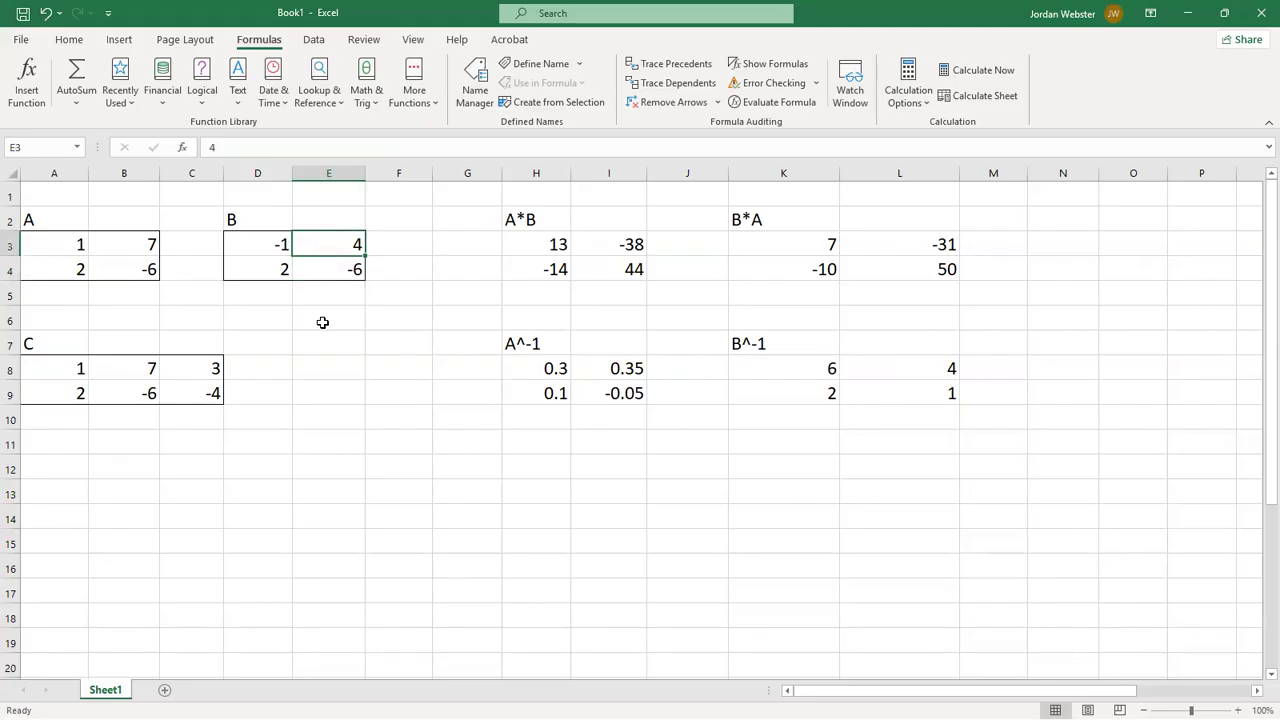
- Set E3 in matrix B back to 3
text(3)
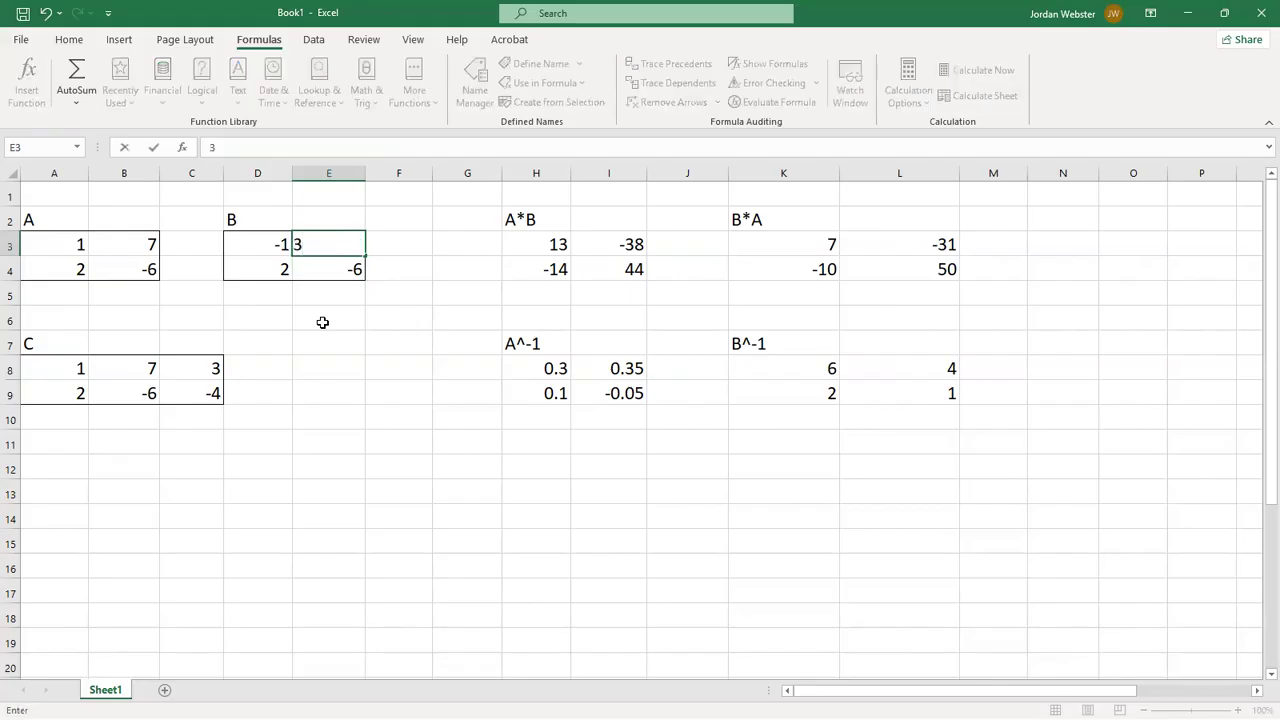
key(Return)
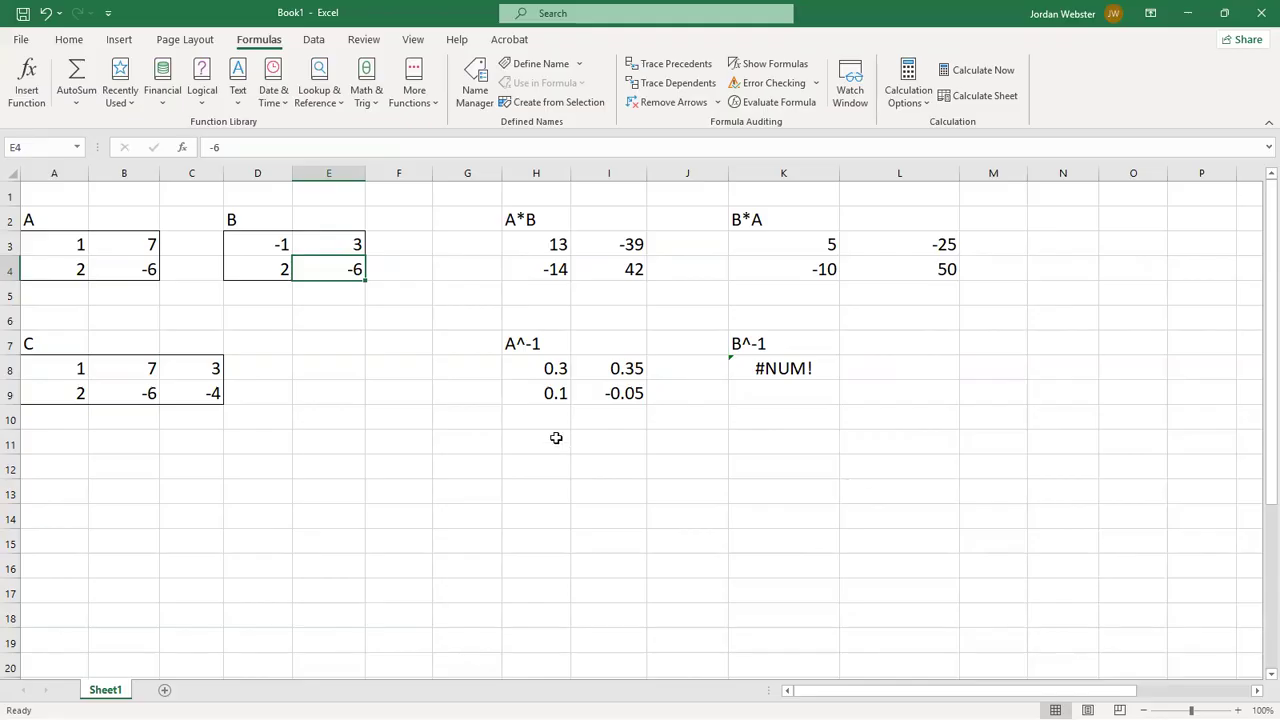
click(709, 425)
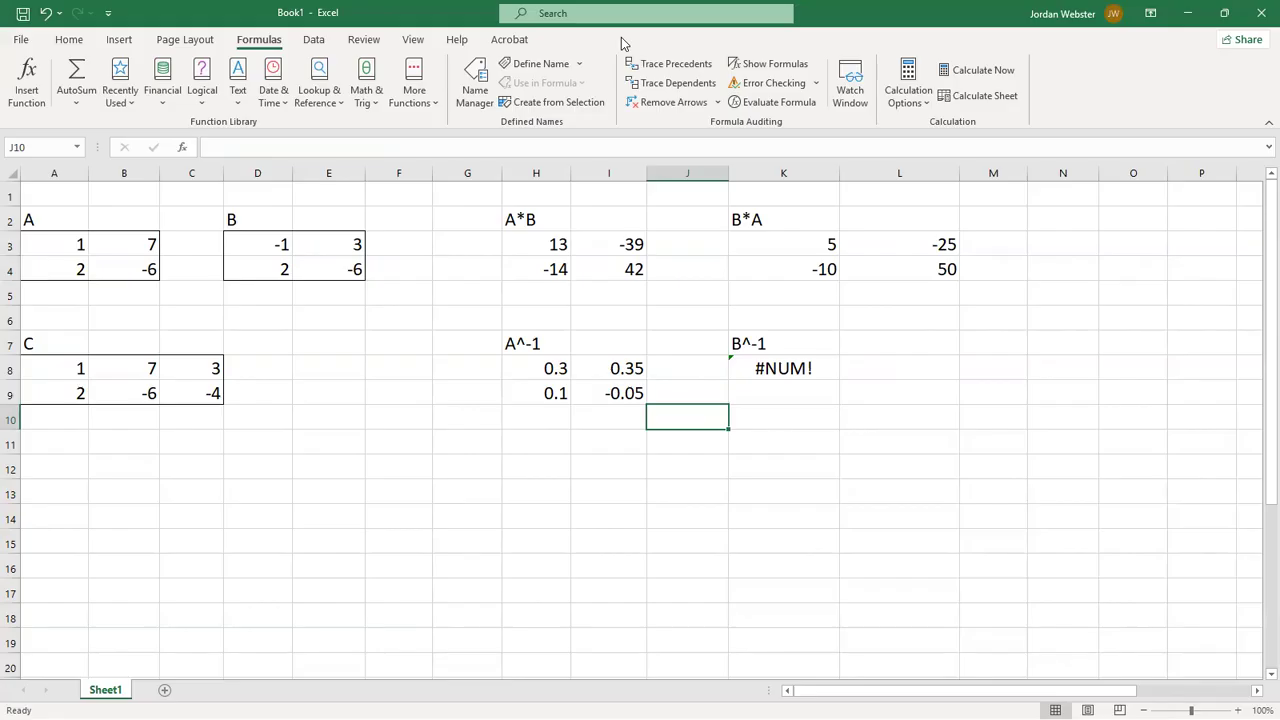
key(alt+Tab)
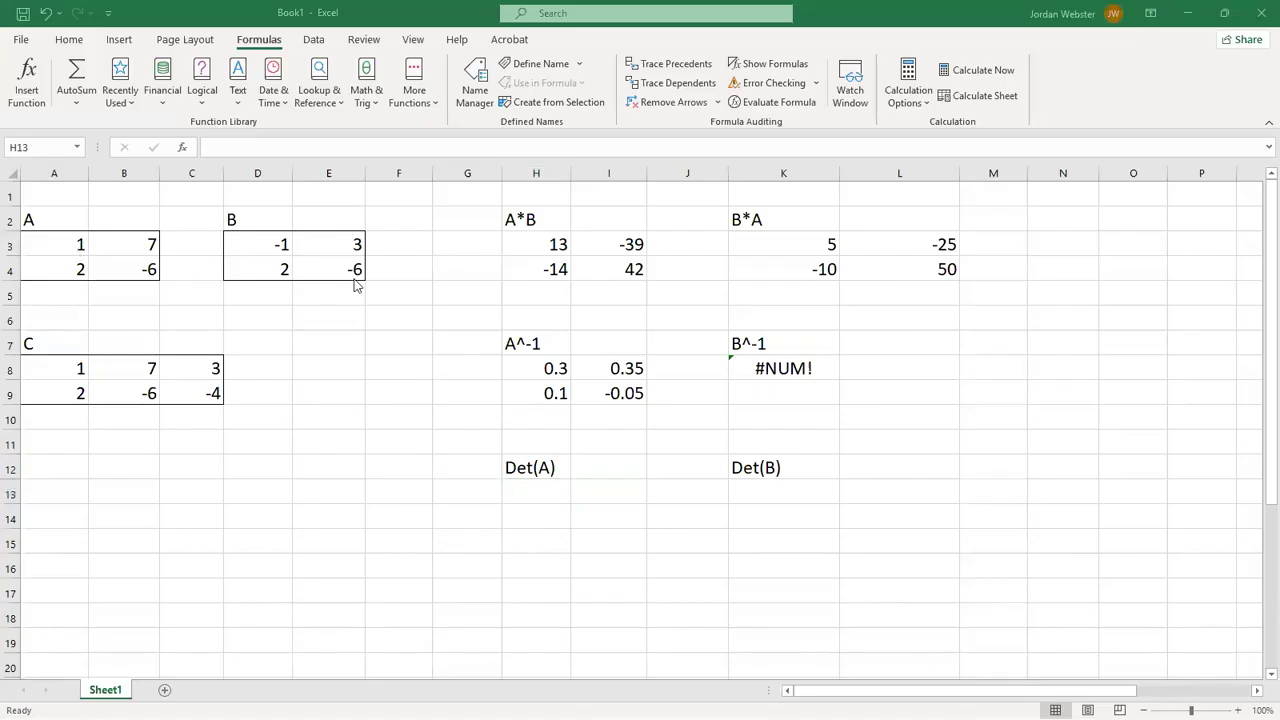
- Insert the MDETERM function from the Math & Trig category into H13 below Det(A), with A3:B4 as its array
click(531, 490)
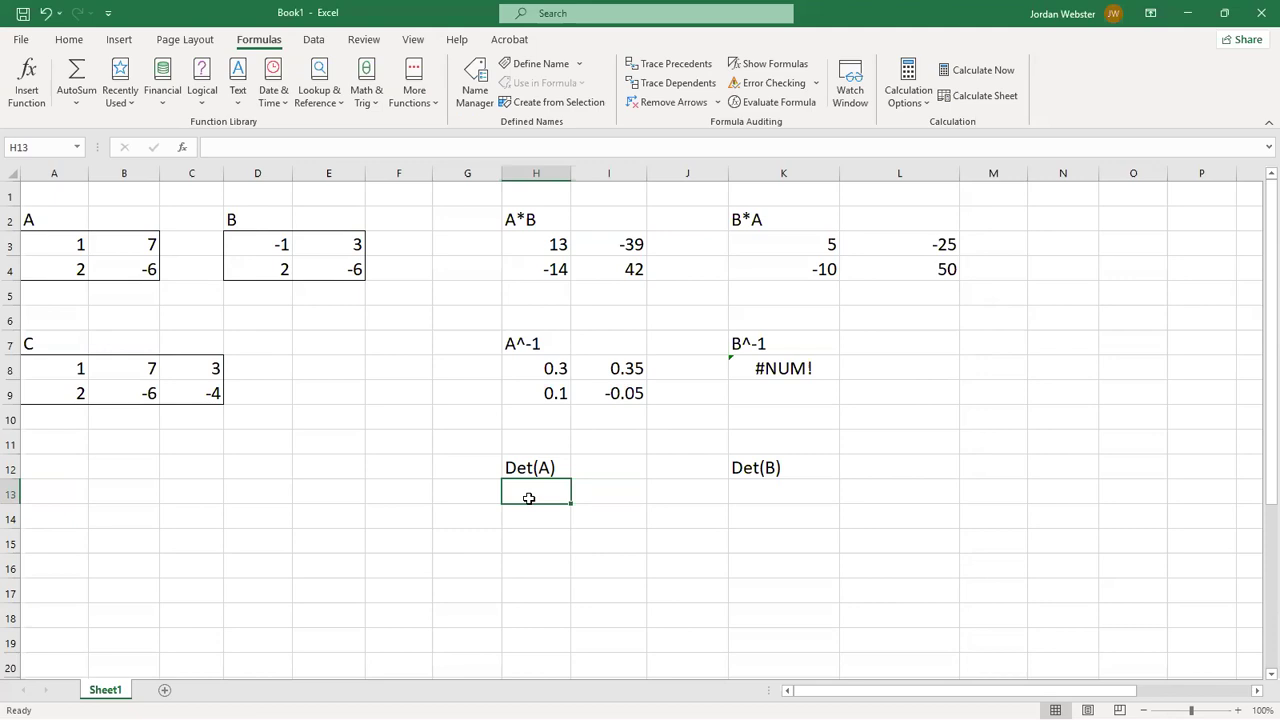
text(=)
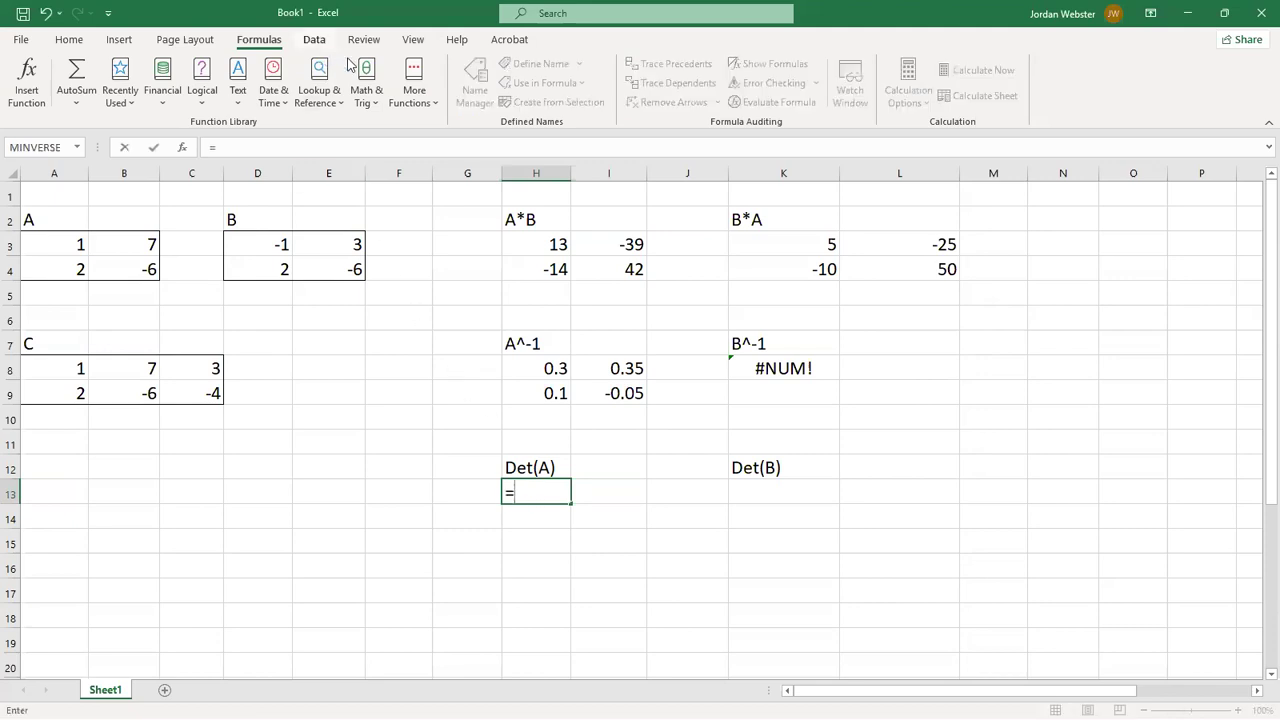
key(BackSpace)
click(358, 90)
scroll(397, 304, down, 1)
scroll(397, 304, down, 7)
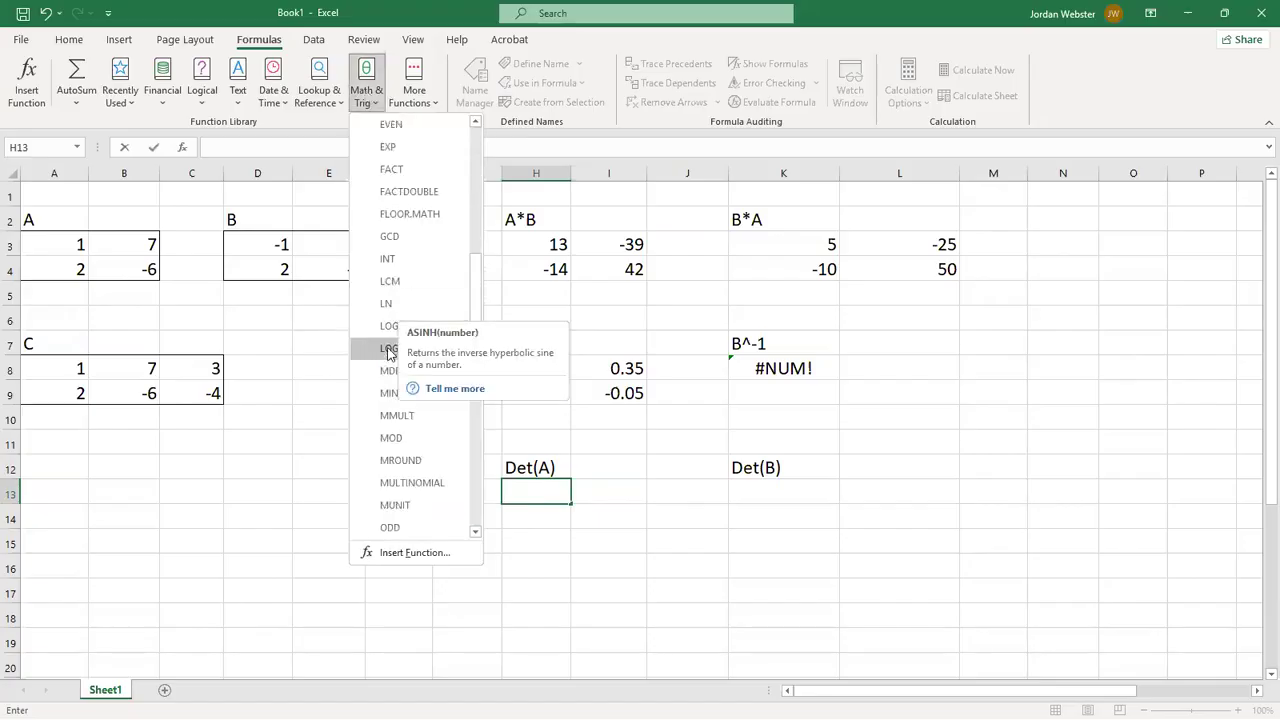
scroll(389, 353, down, 1)
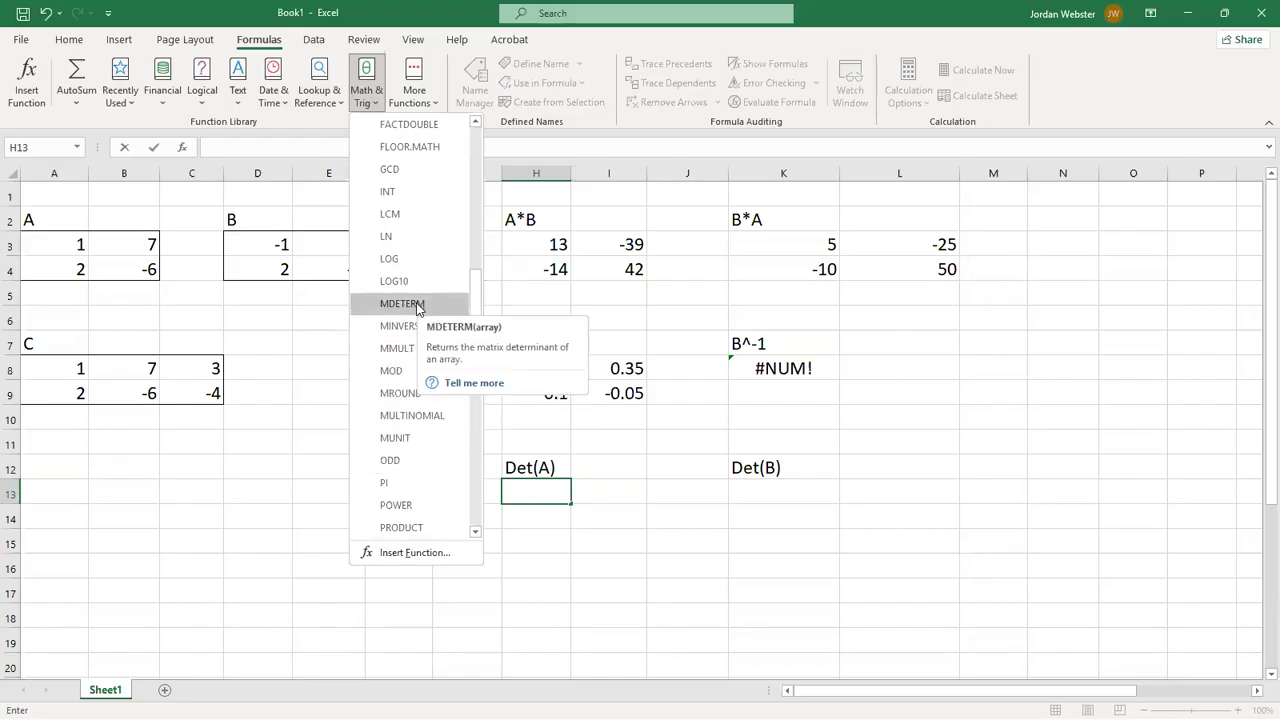
click(402, 304)
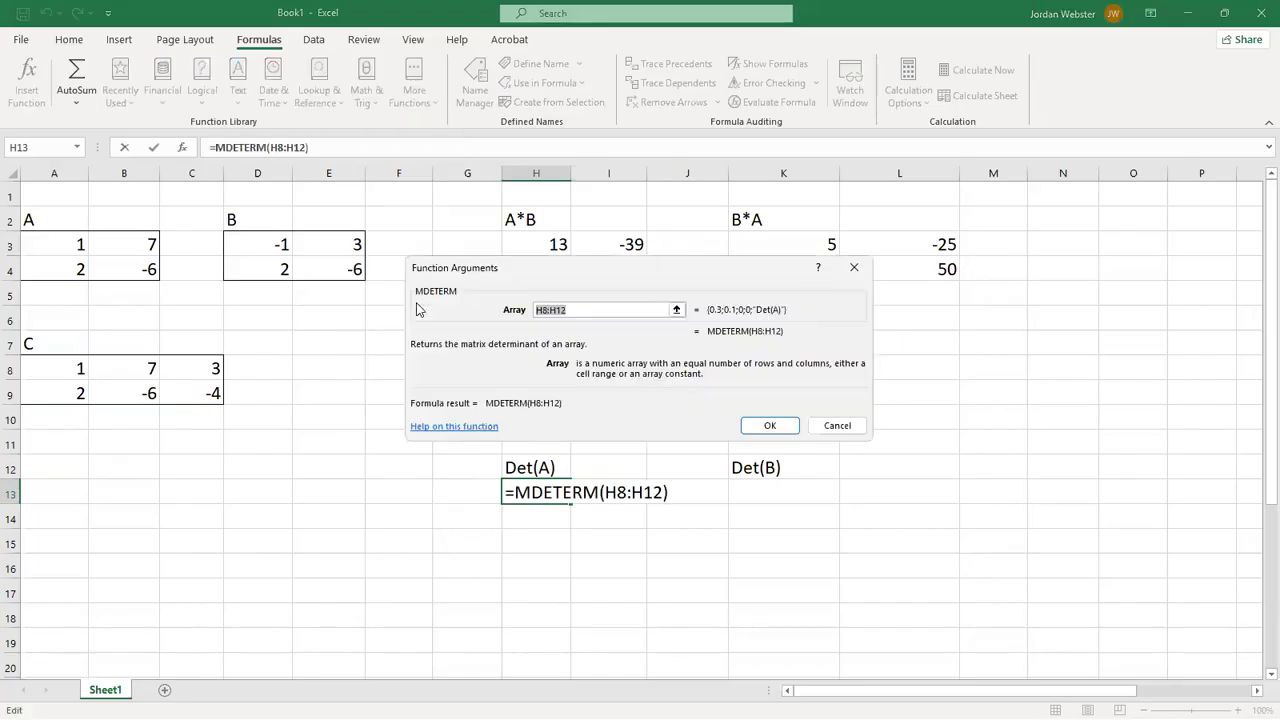
click(61, 242)
drag(61, 242, 108, 267)
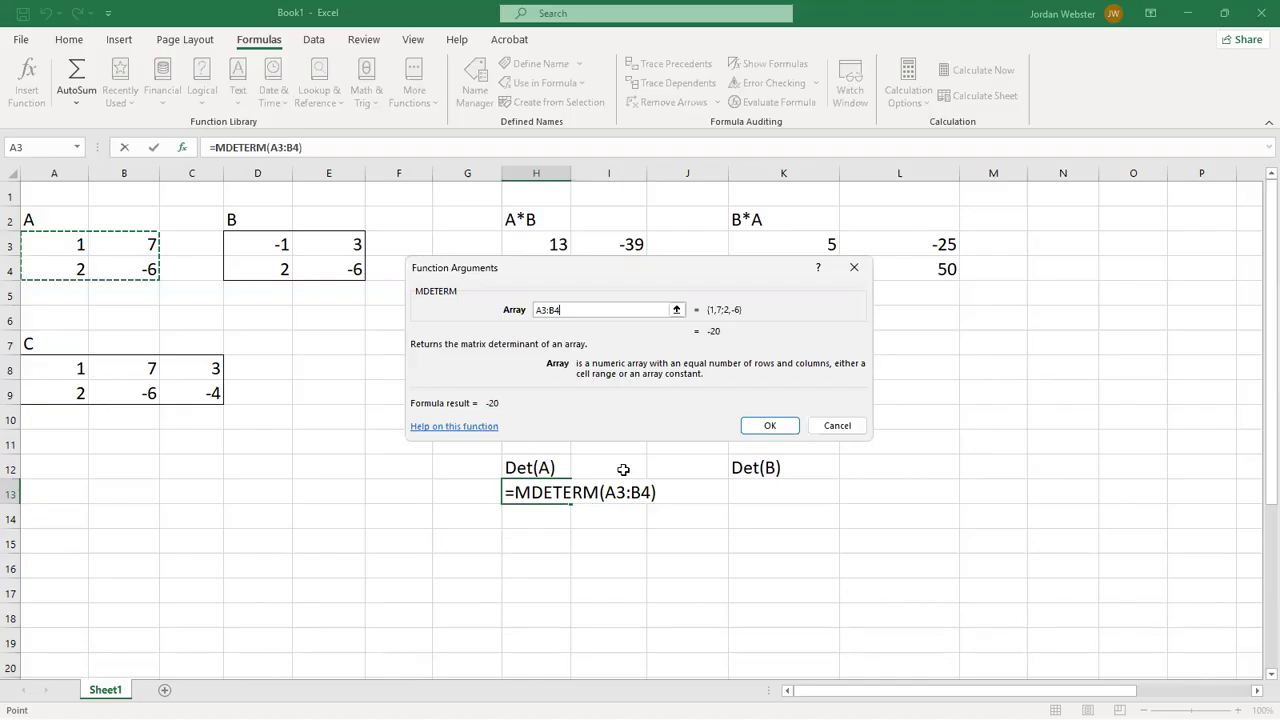
click(773, 426)
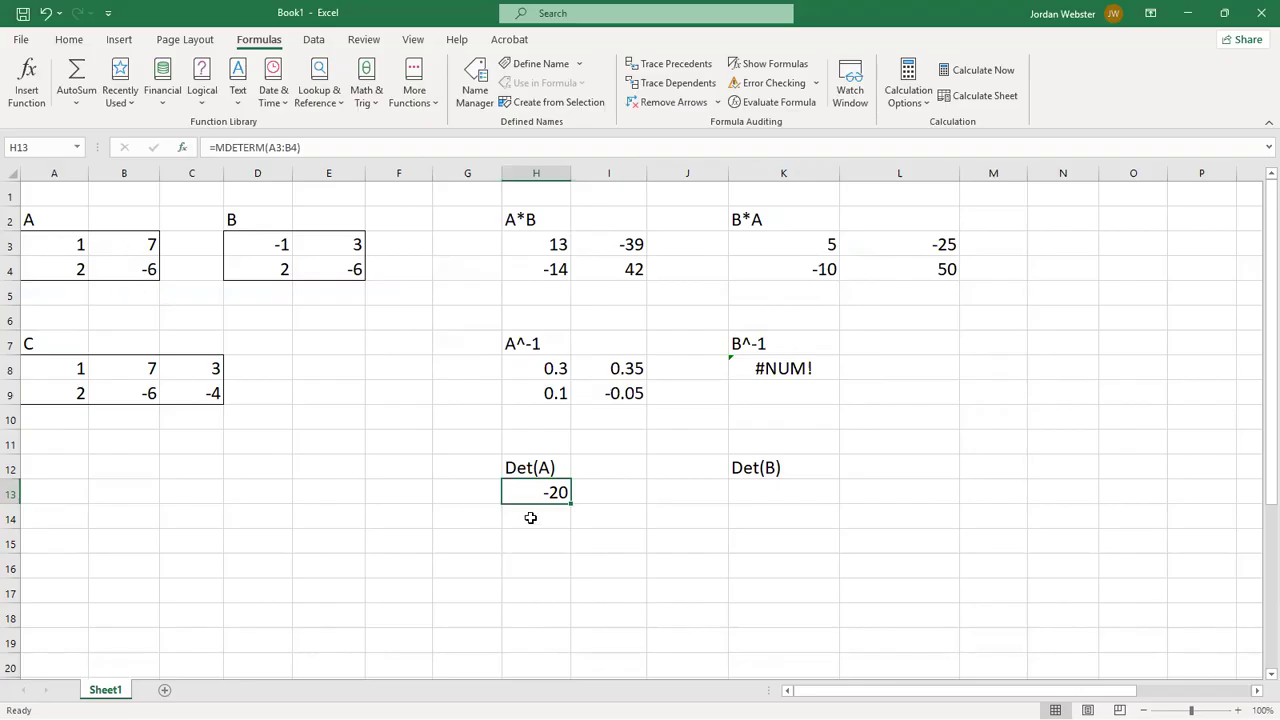
- Enter =MDETERM(D3:E4) in K13 for the determinant of matrix B
click(741, 492)
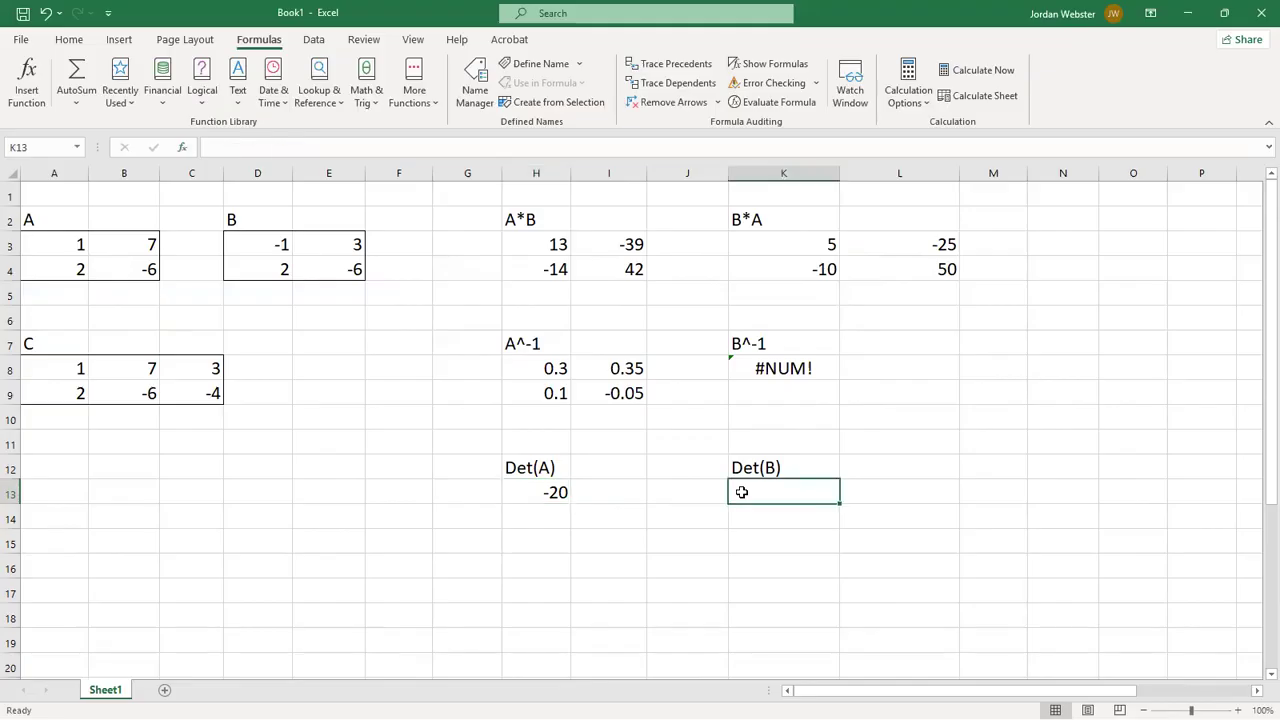
text(=mdet)
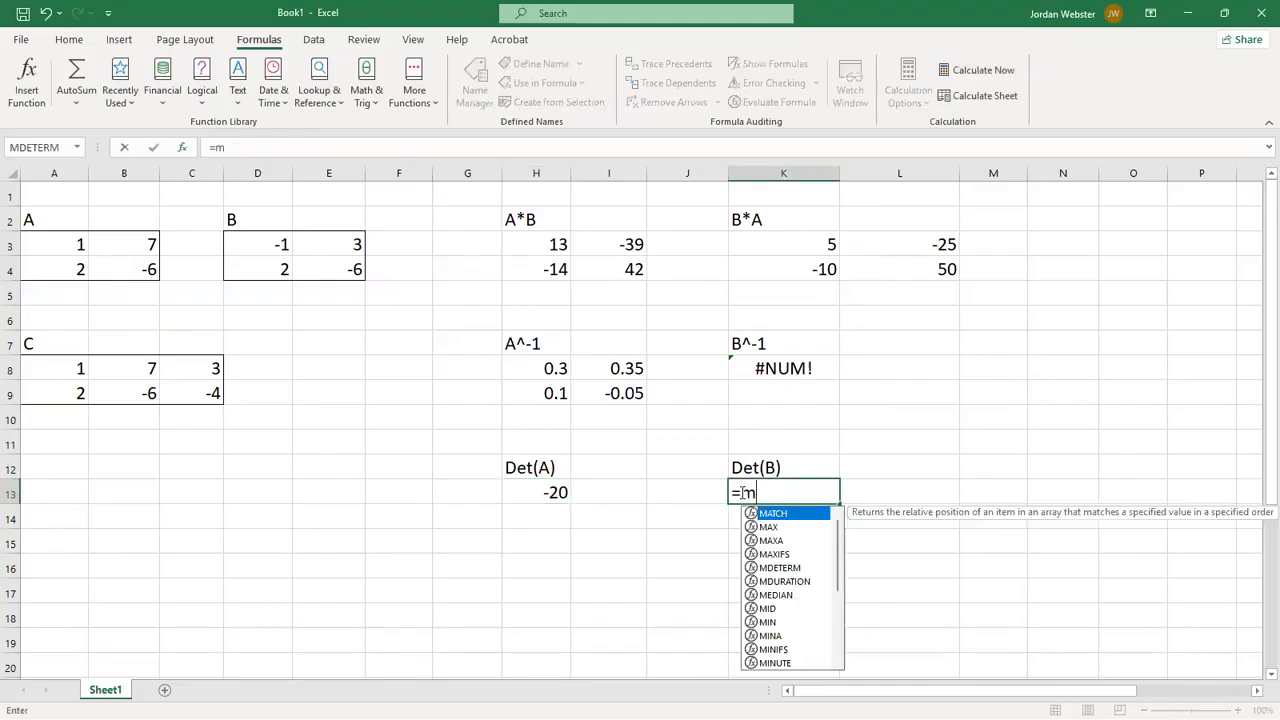
text(m)
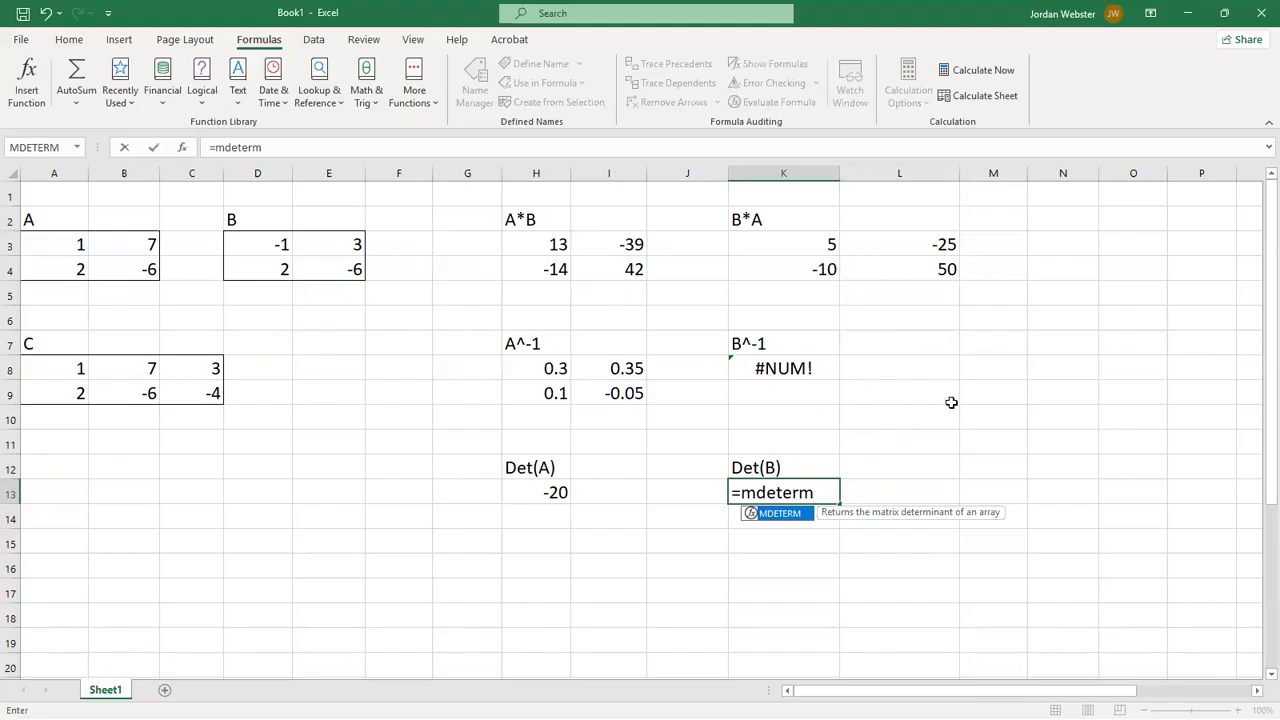
text(()
click(293, 249)
mouse_move(295, 249)
mouse_down()
mouse_move(323, 268)
mouse_move(310, 267)
mouse_up()
text())
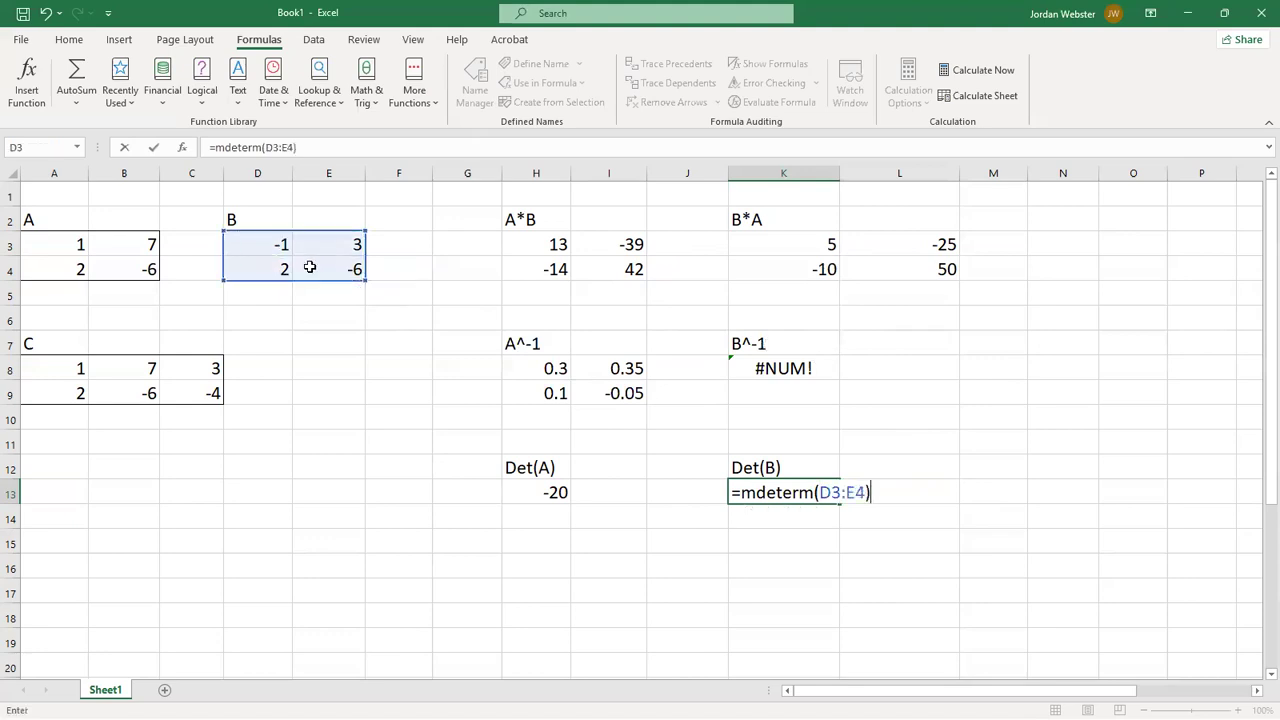
key(Return)
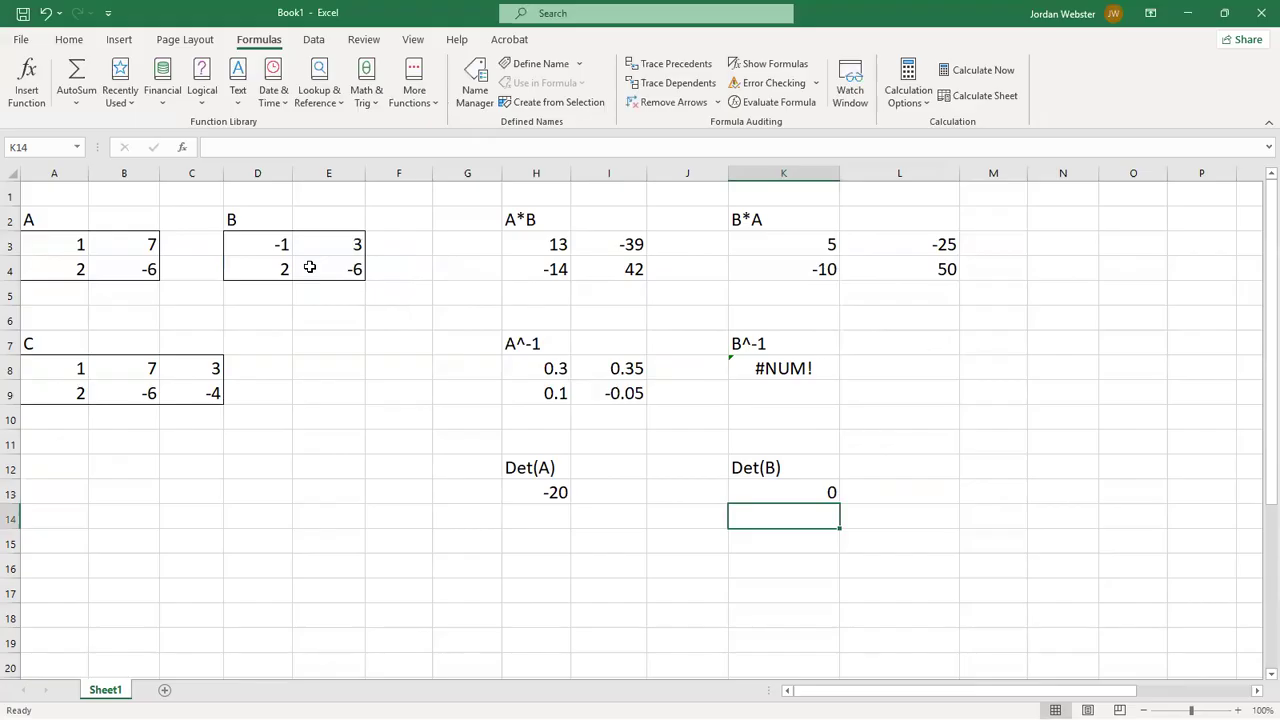
click(783, 492)
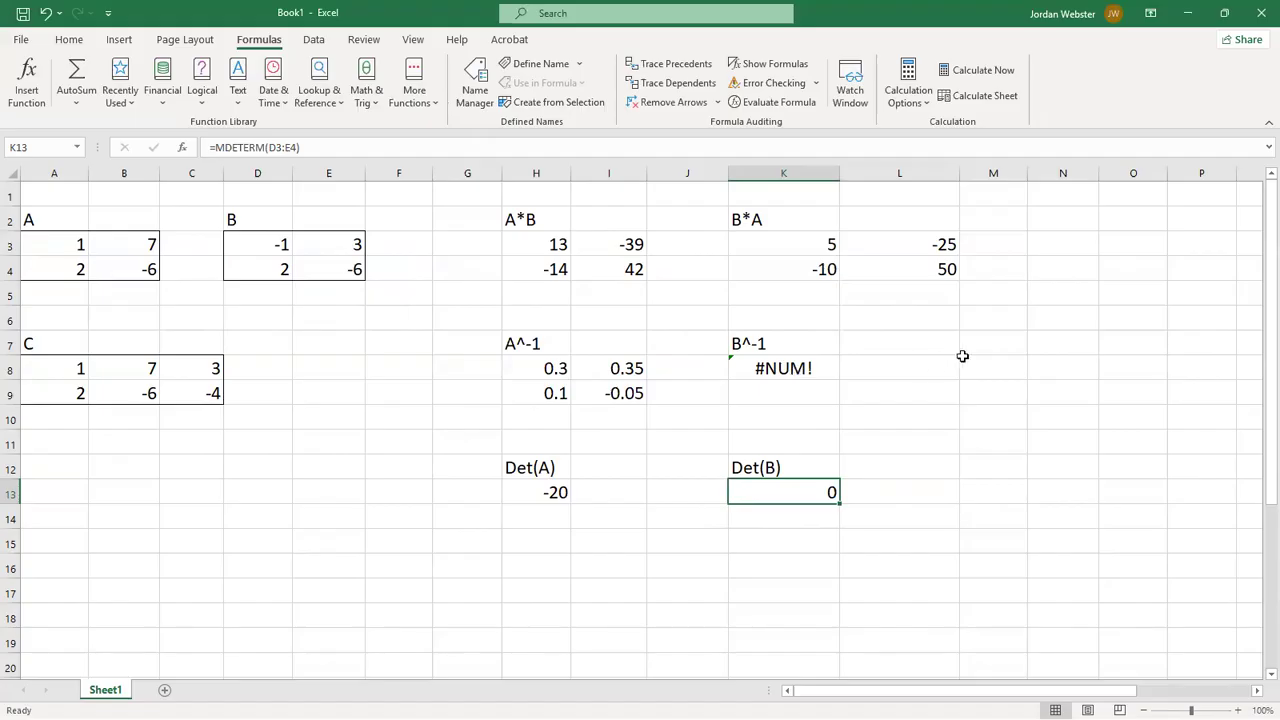
- Enter the label Det(C) in M12 as the heading for matrix C's determinant
click(985, 463)
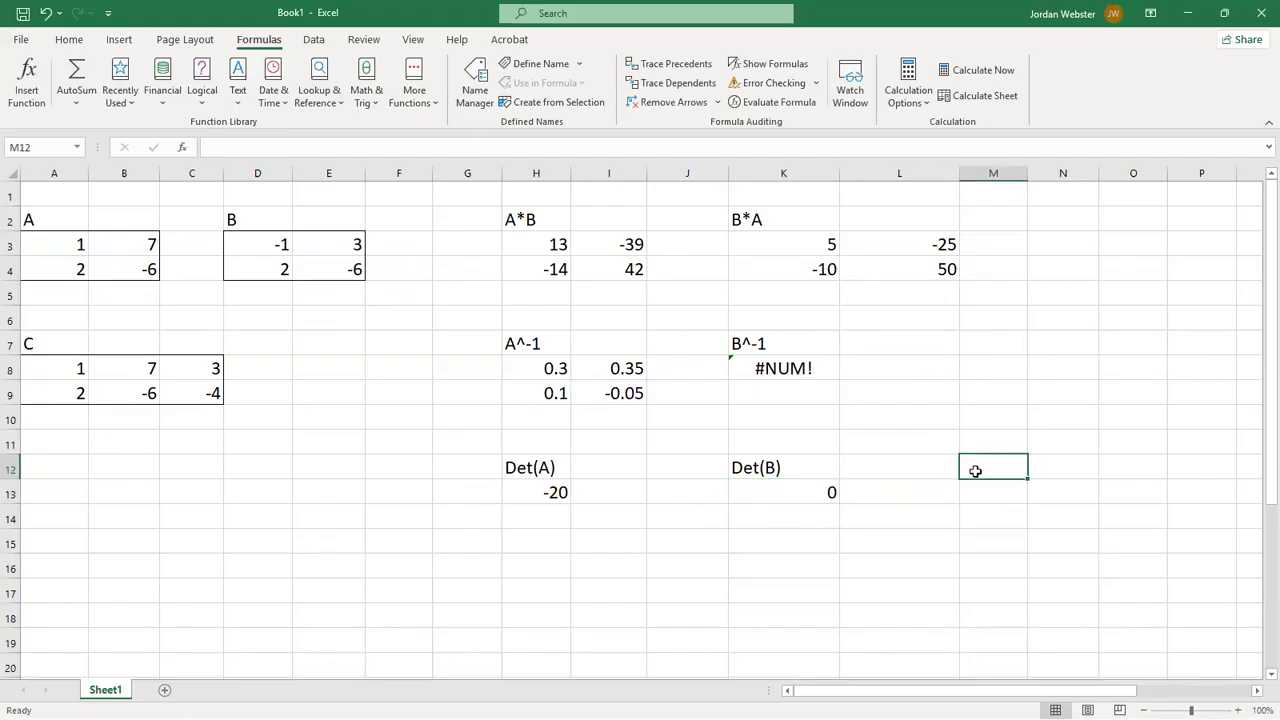
text(Det)
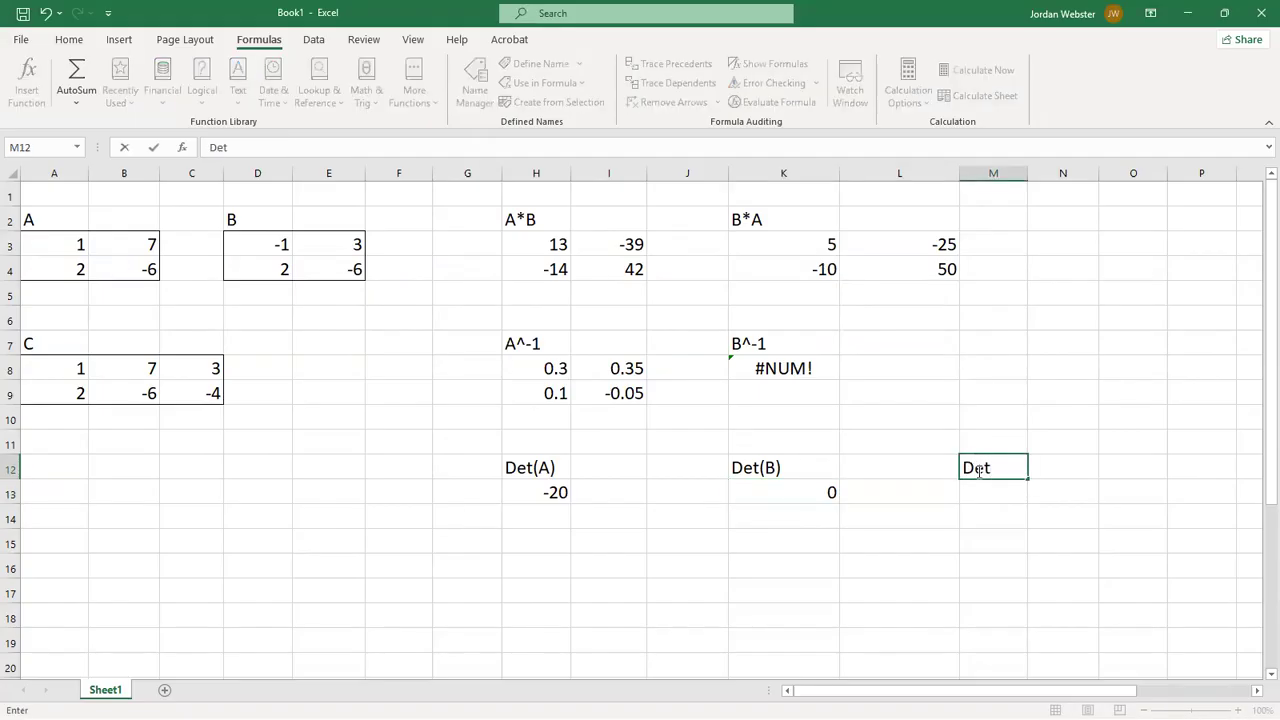
text((C))
key(Return)
- Enter =MDETERM(A8:C9) in M13 for the determinant of matrix C, and widen column M
text(=)
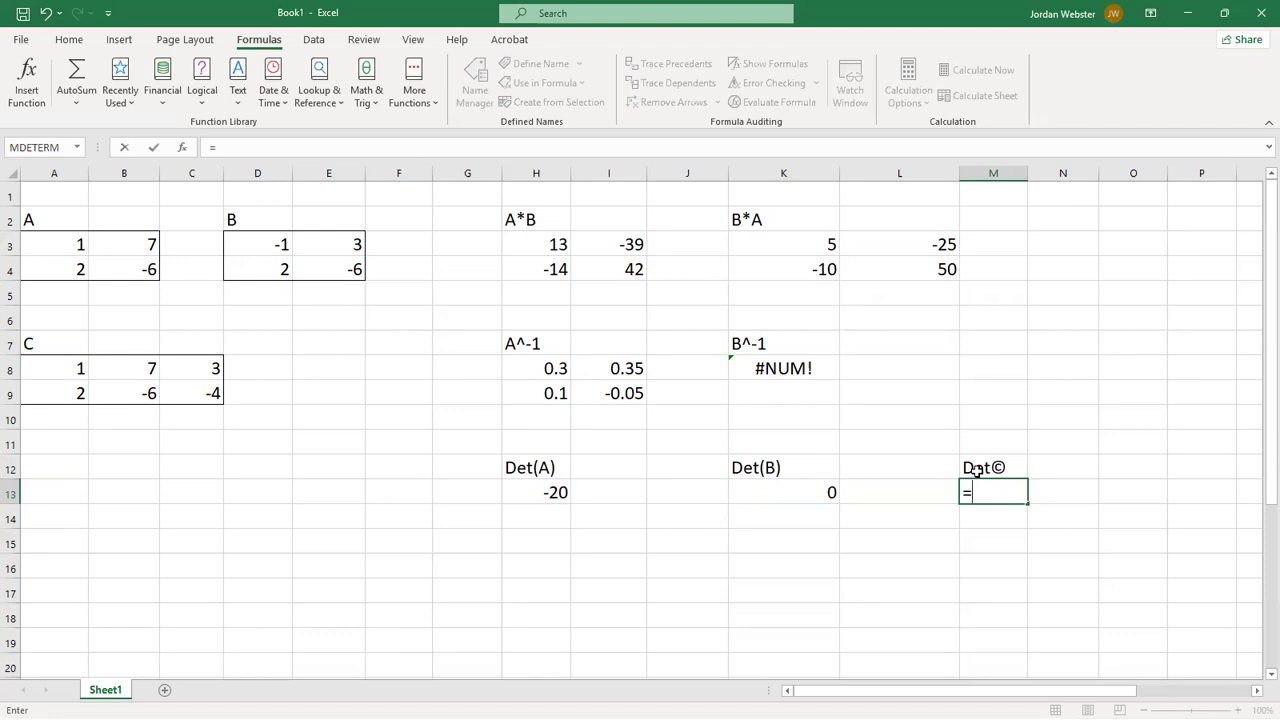
text(mdet)
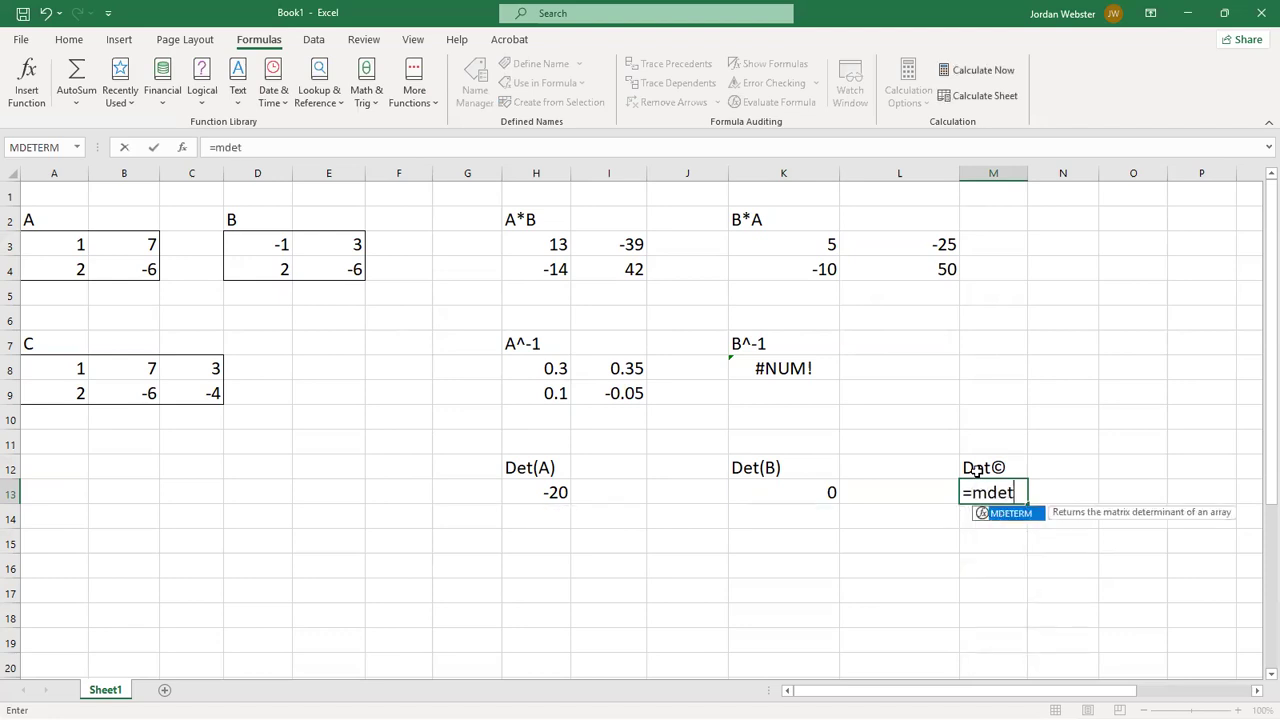
text(erm()
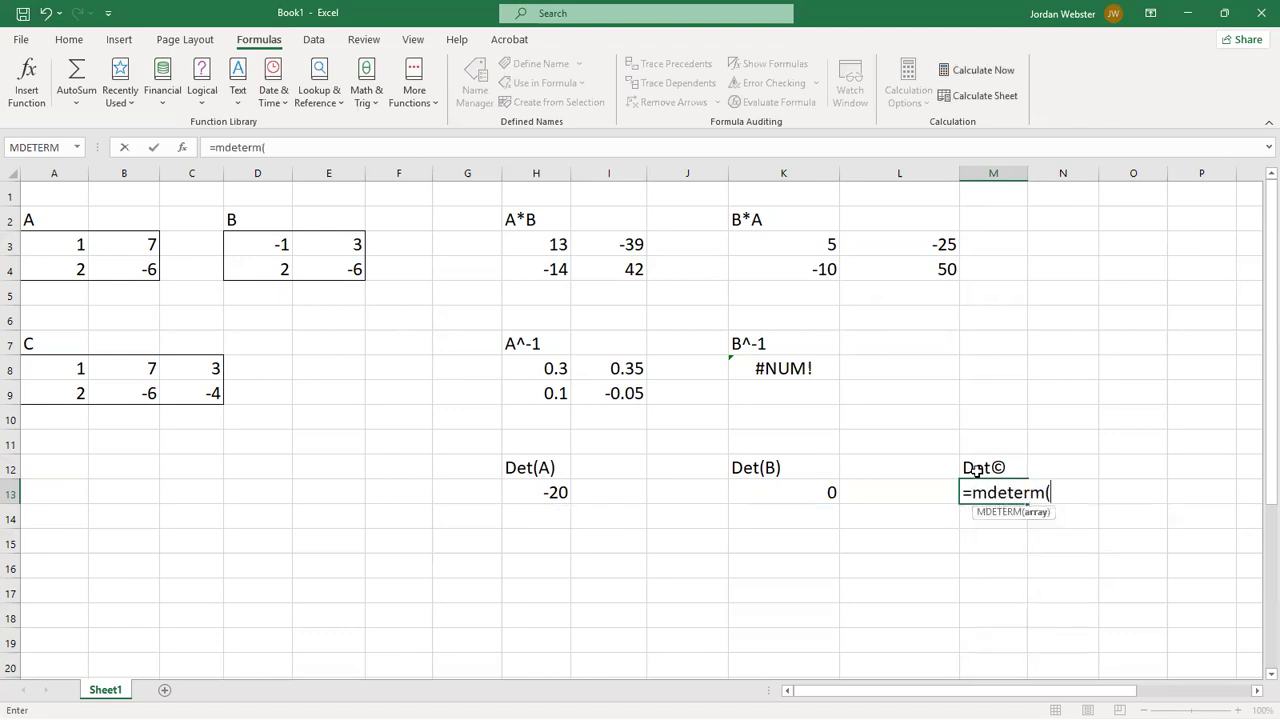
drag(54, 368, 180, 393)
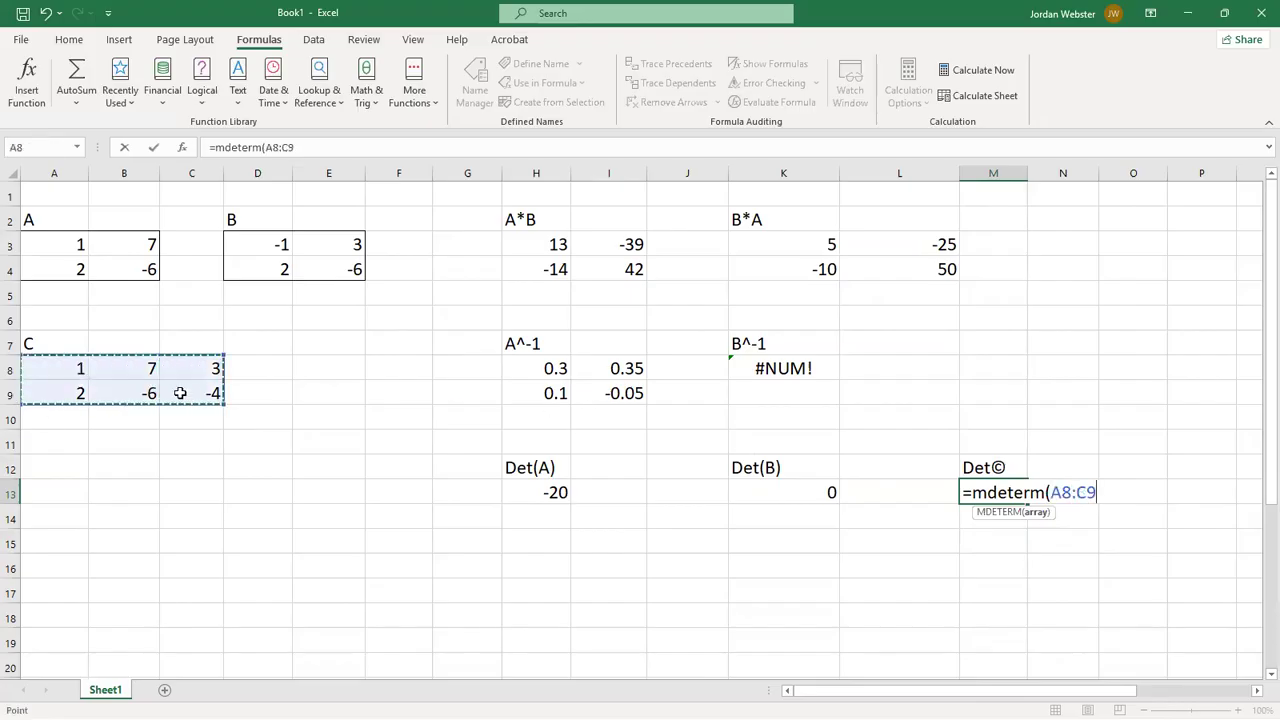
text())
key(Return)
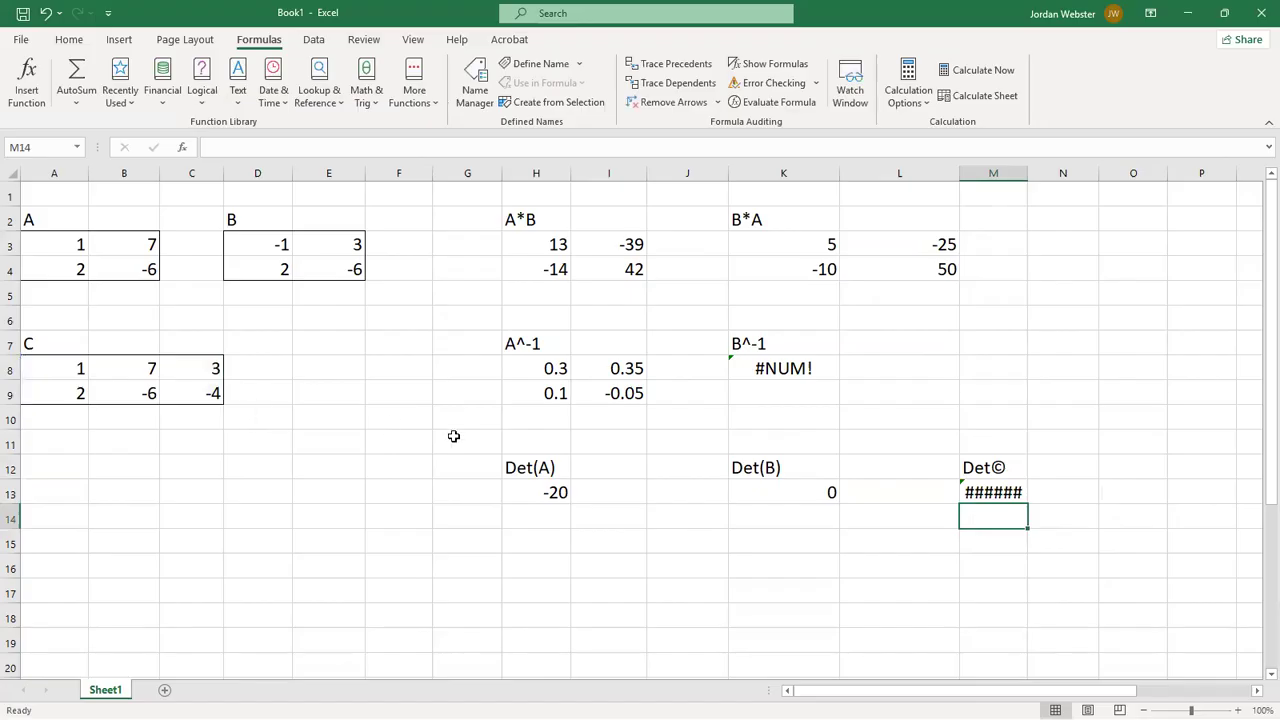
click(987, 493)
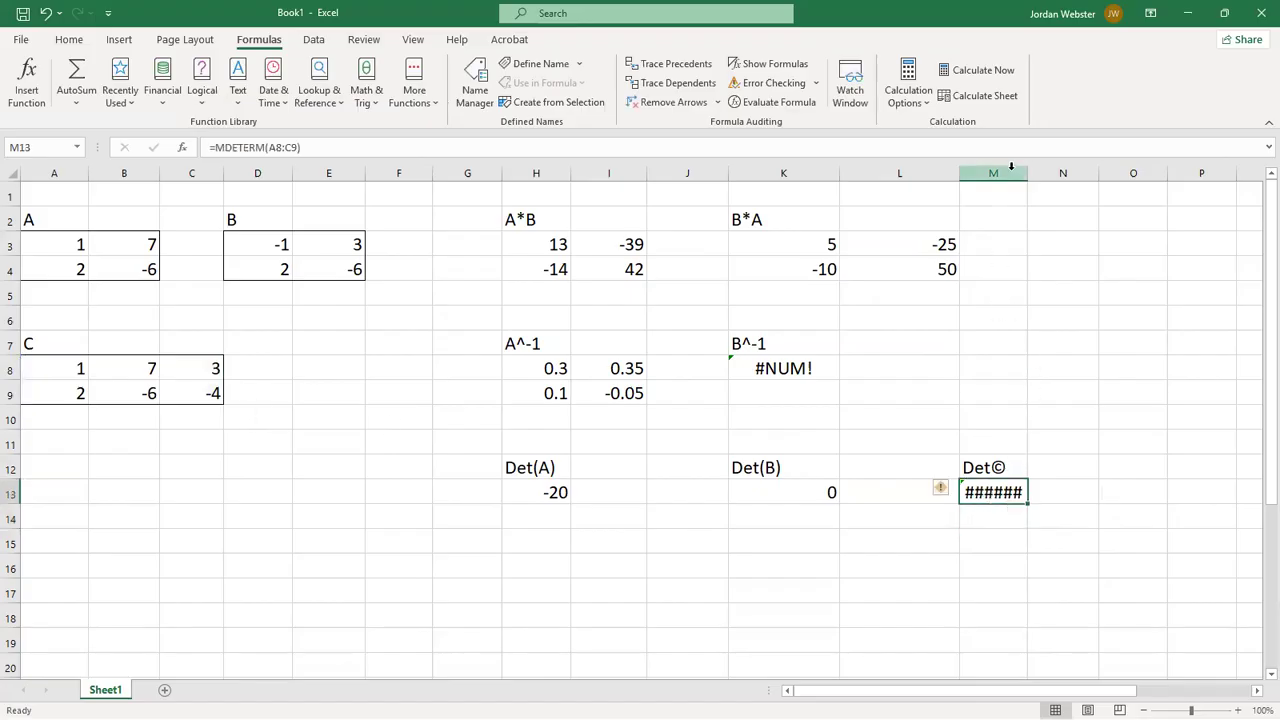
drag(1027, 171, 1076, 178)
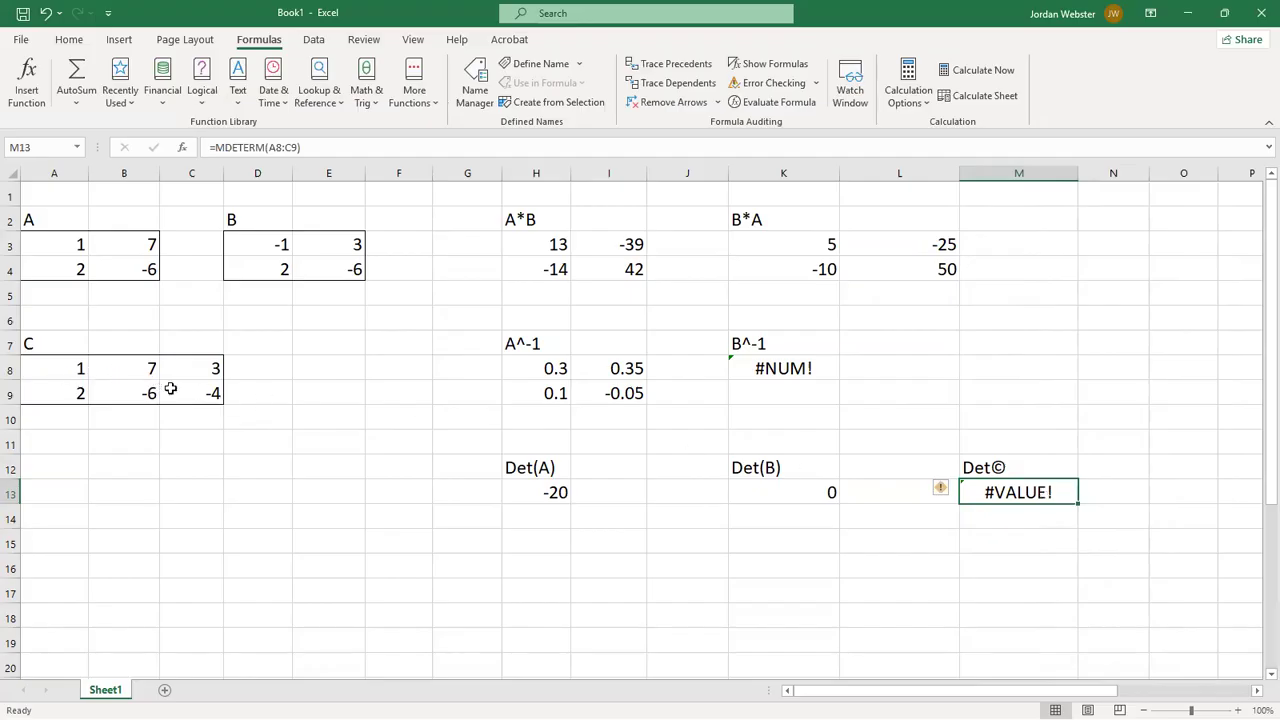
- Correct the heading in M12 by replacing the copyright symbol with (C) so it reads Det(C)
click(1003, 463)
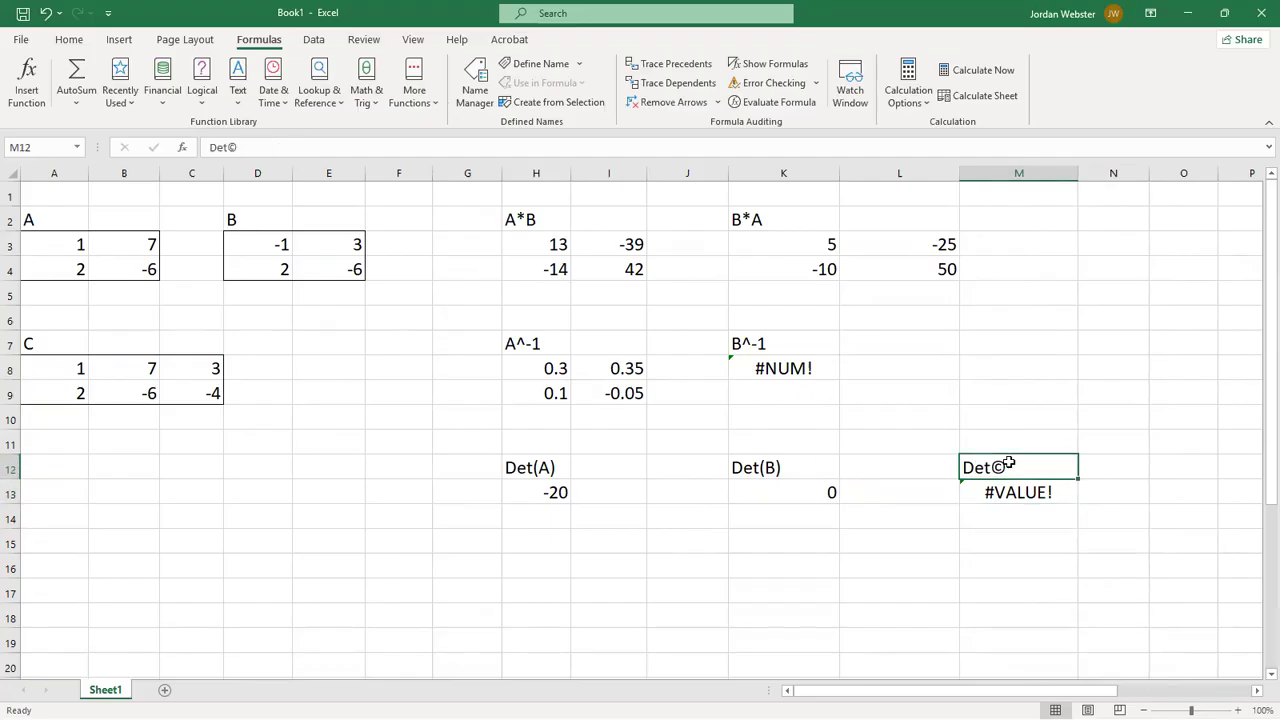
click(267, 148)
key(BackSpace)
text((C)
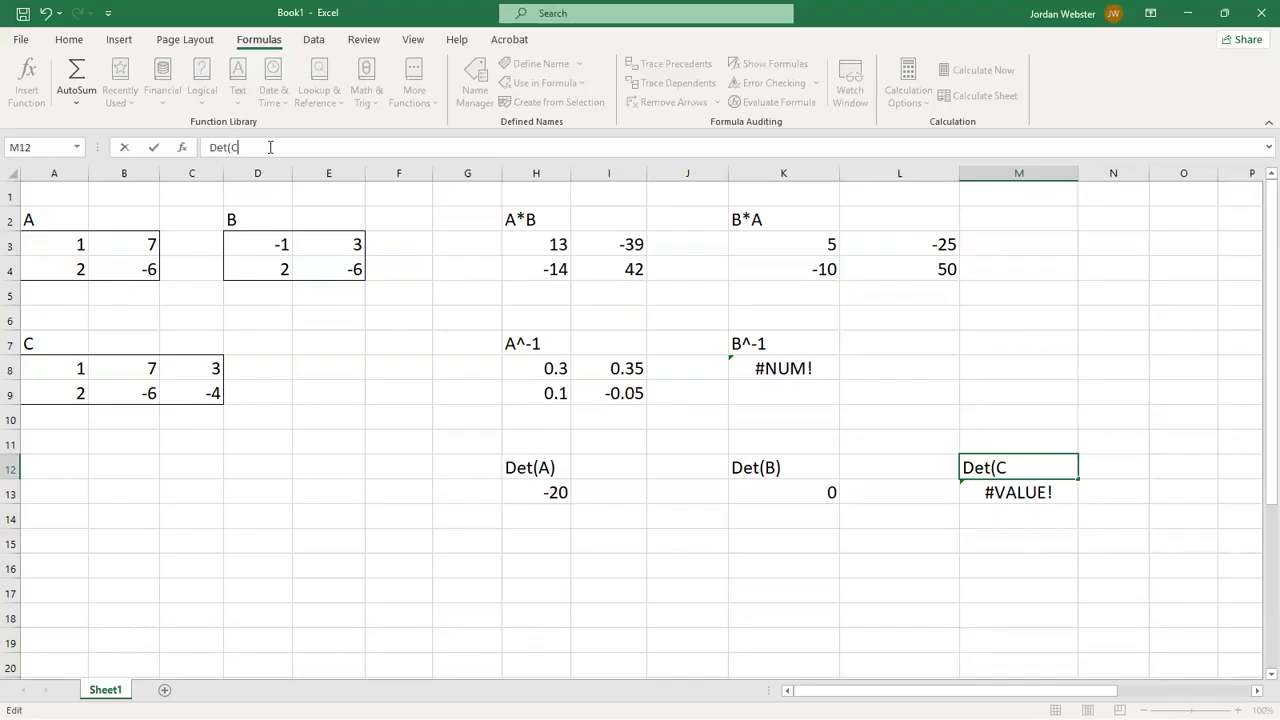
text())
click(1036, 509)
click(1030, 492)
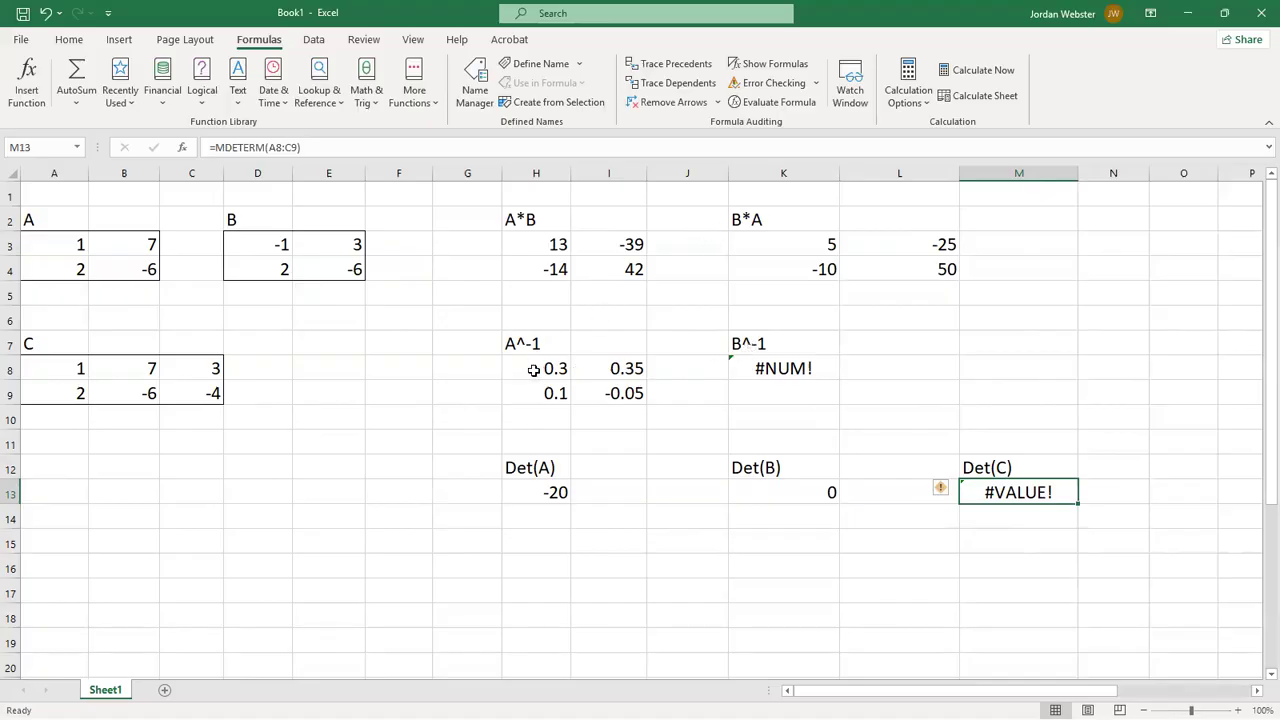
- Review the formula behind the A*B product in H3
click(418, 401)
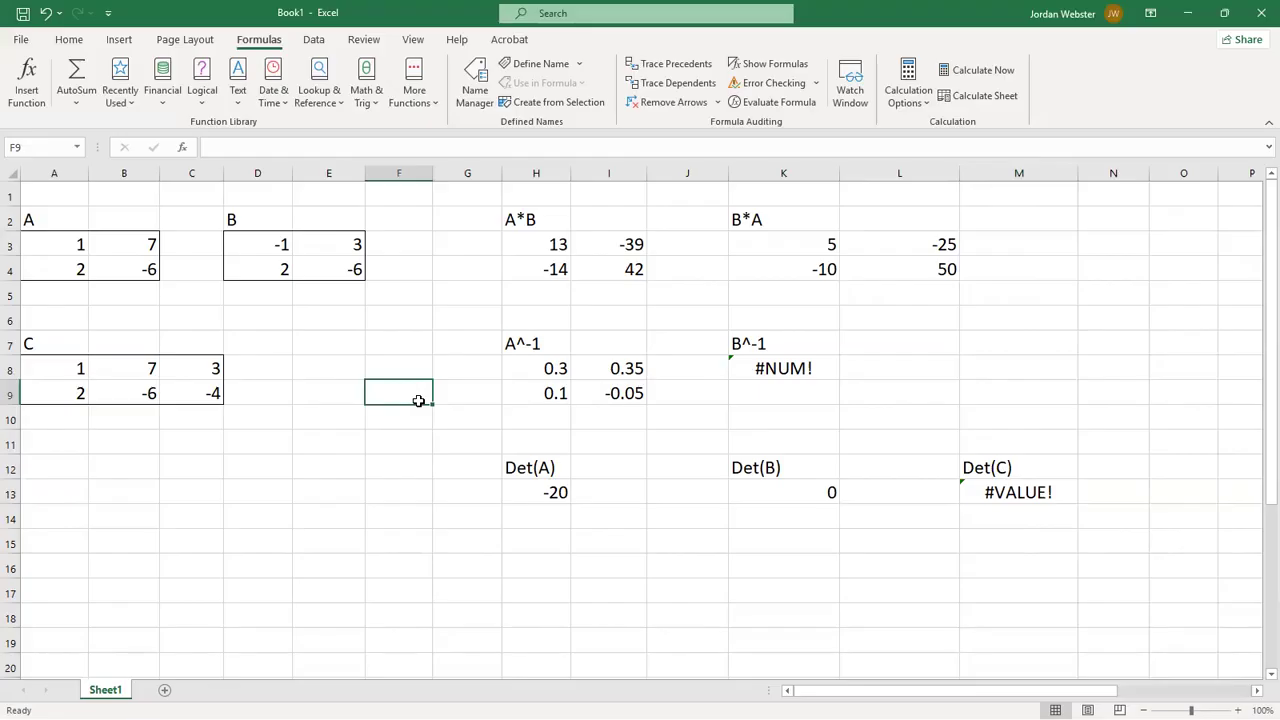
click(530, 228)
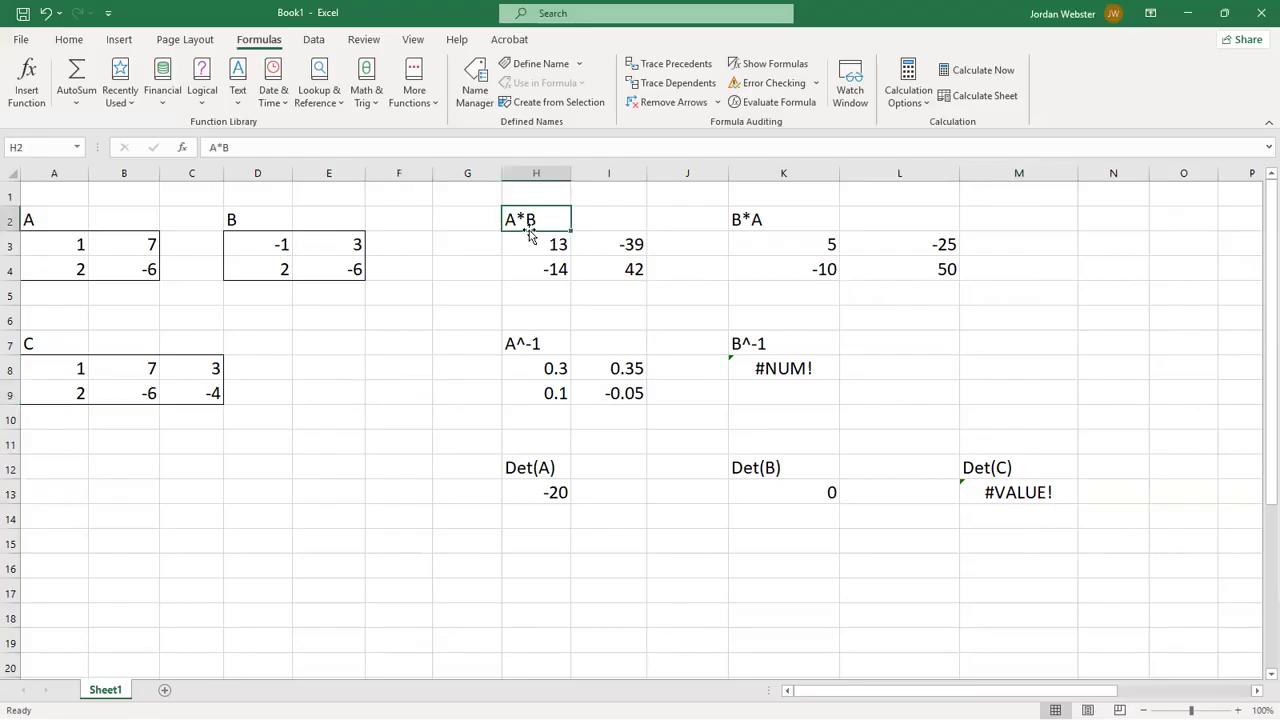
click(525, 250)
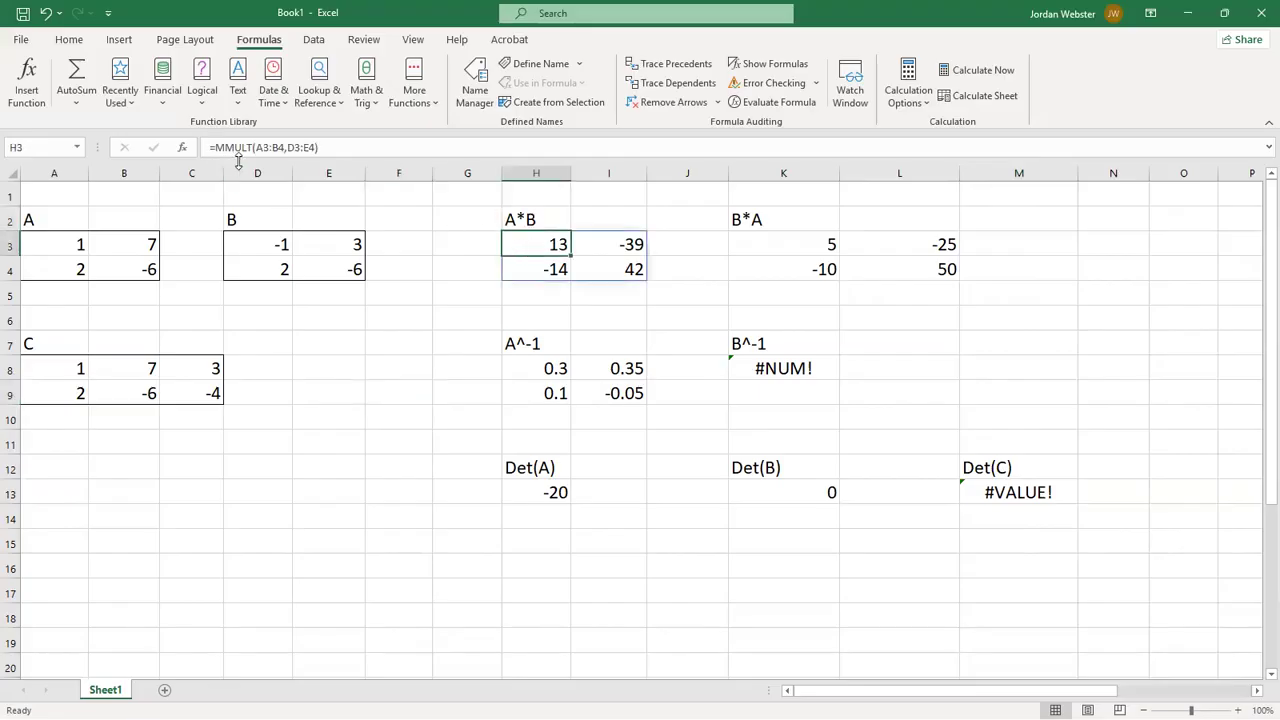